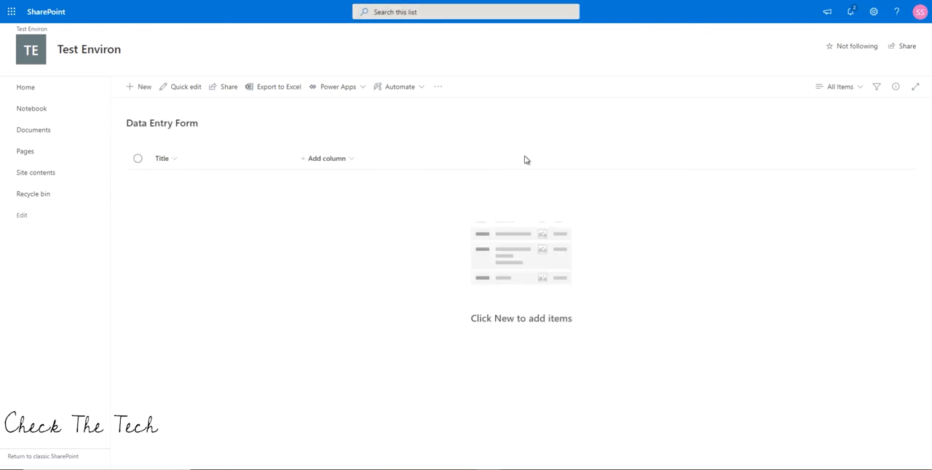
Add a single line of text column named State to the Data Entry Form list.
{"action": "left_click", "coordinate": [323, 165]}
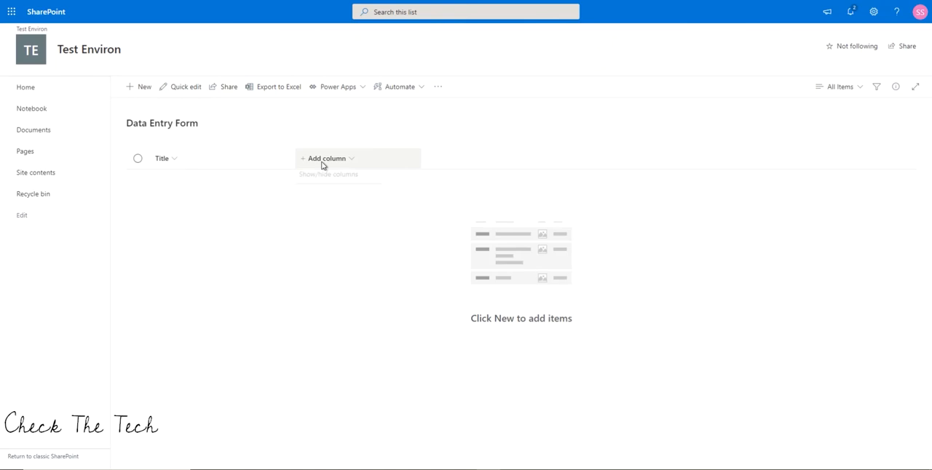
{"action": "left_click", "coordinate": [323, 177]}
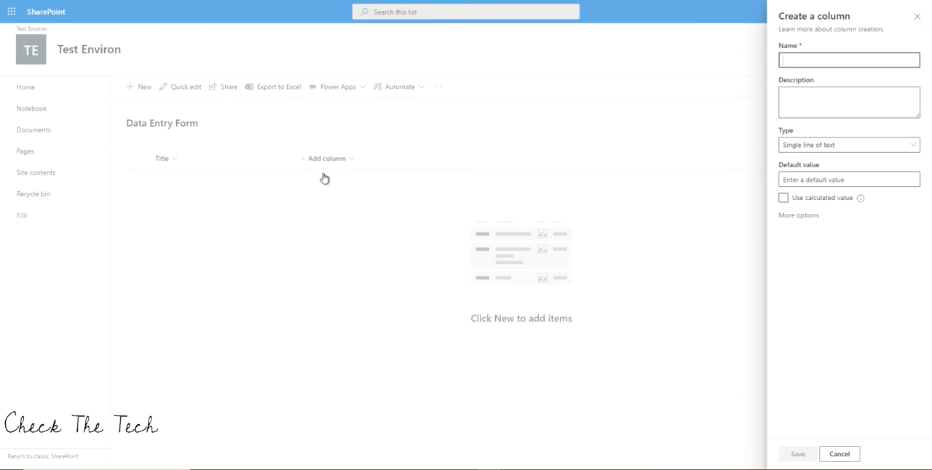
{"action": "type", "text": "Sate"}
{"action": "key", "text": "BackSpace"}
{"action": "key", "text": "BackSpace"}
{"action": "key", "text": "BackSpace"}
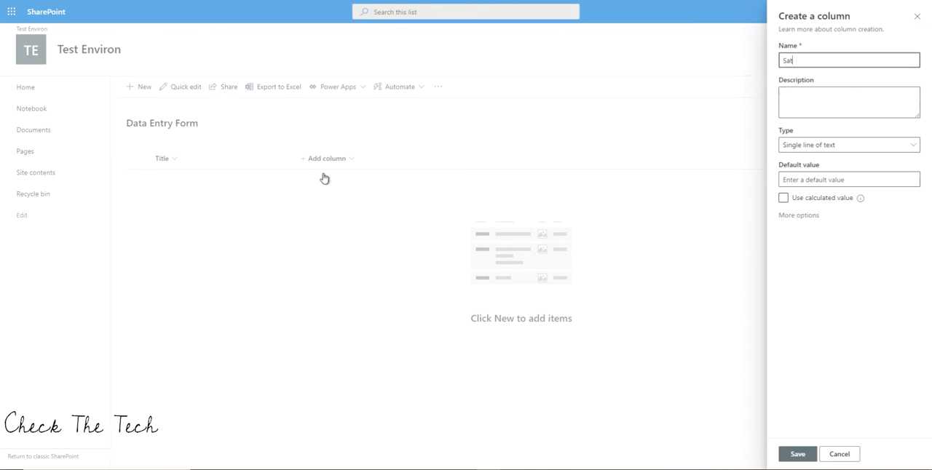
{"action": "type", "text": "tate"}
{"action": "left_click", "coordinate": [797, 454]}
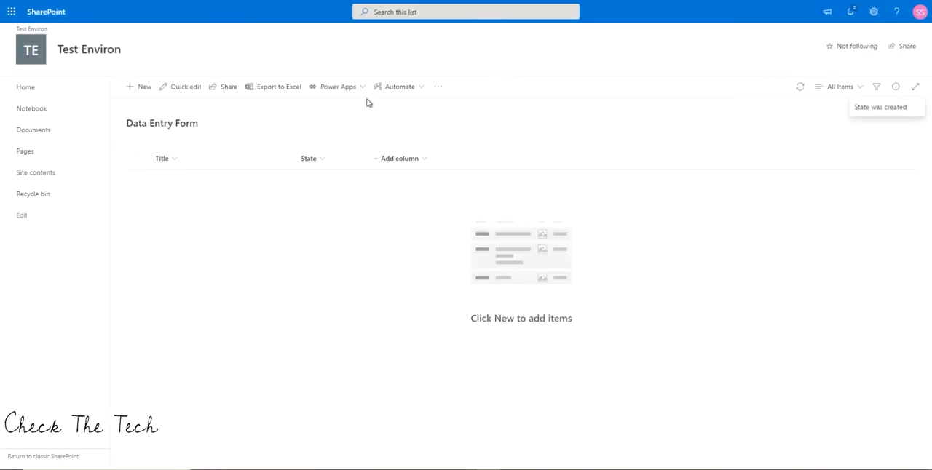
Add a single line of text column named City to the list.
{"action": "left_click", "coordinate": [390, 158]}
{"action": "left_click", "coordinate": [391, 176]}
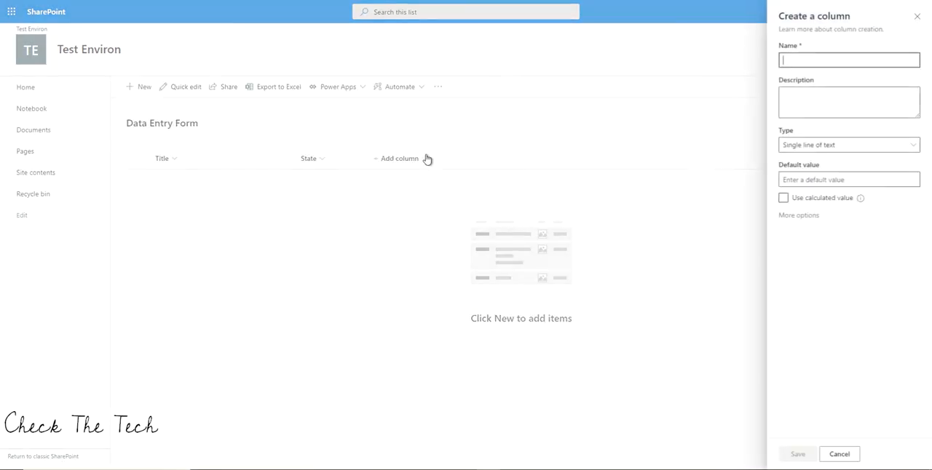
{"action": "type", "text": "City"}
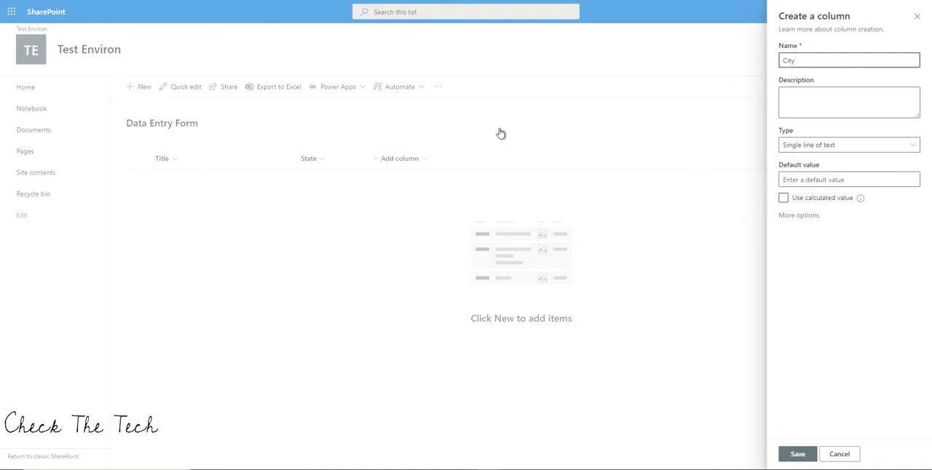
{"action": "left_click", "coordinate": [805, 454]}
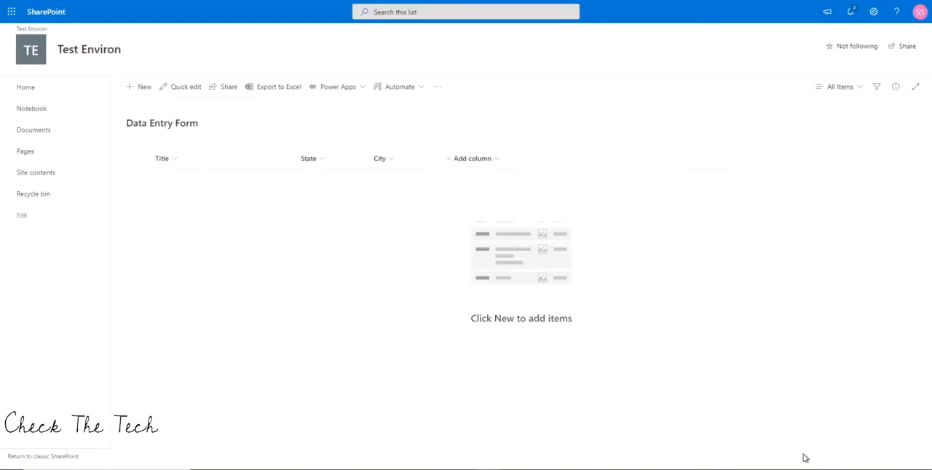
Add a single line of text column named PIN to the list.
{"action": "left_click", "coordinate": [473, 159]}
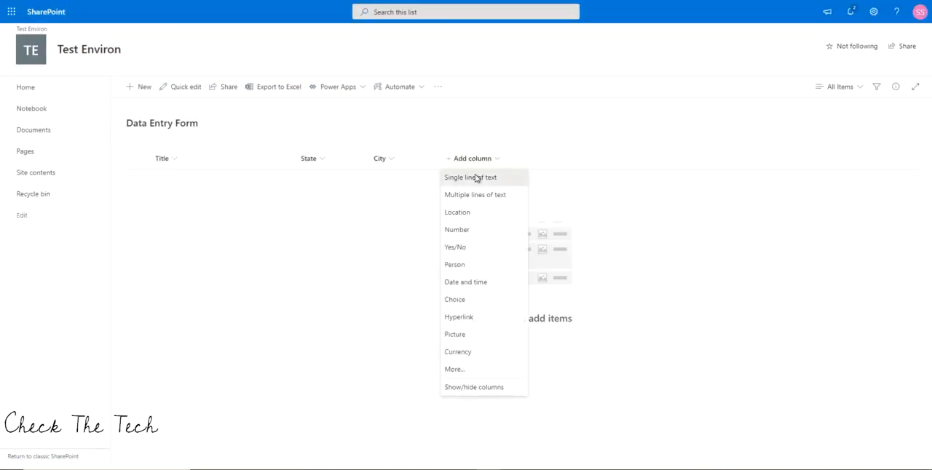
{"action": "left_click", "coordinate": [476, 179]}
{"action": "type", "text": "PIN"}
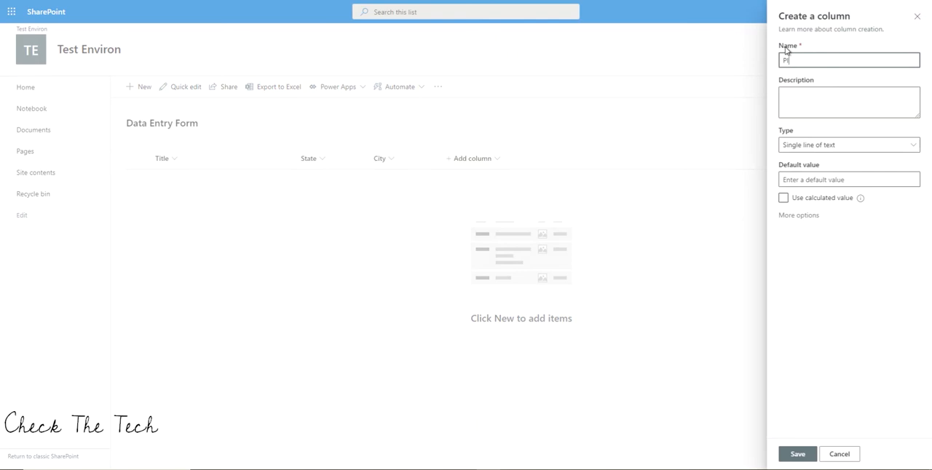
{"action": "left_click", "coordinate": [810, 453]}
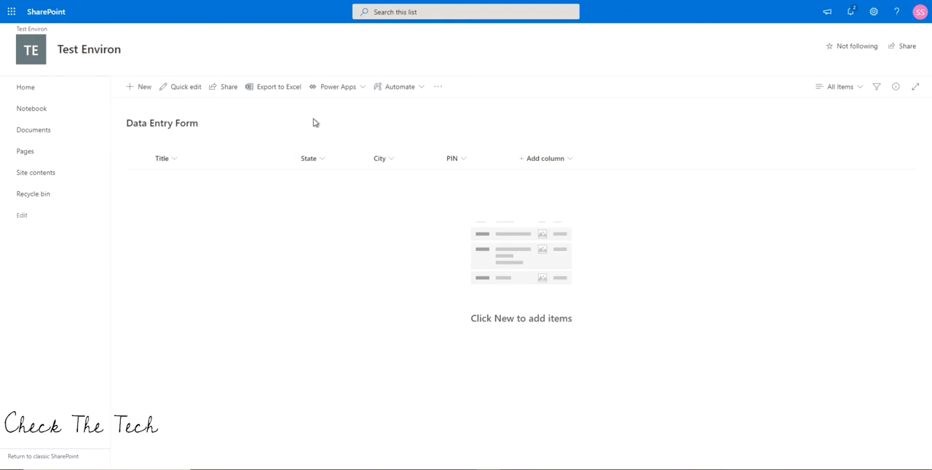
Open the list's form for customization in Power Apps and remove the Attachments field.
{"action": "left_click", "coordinate": [343, 95]}
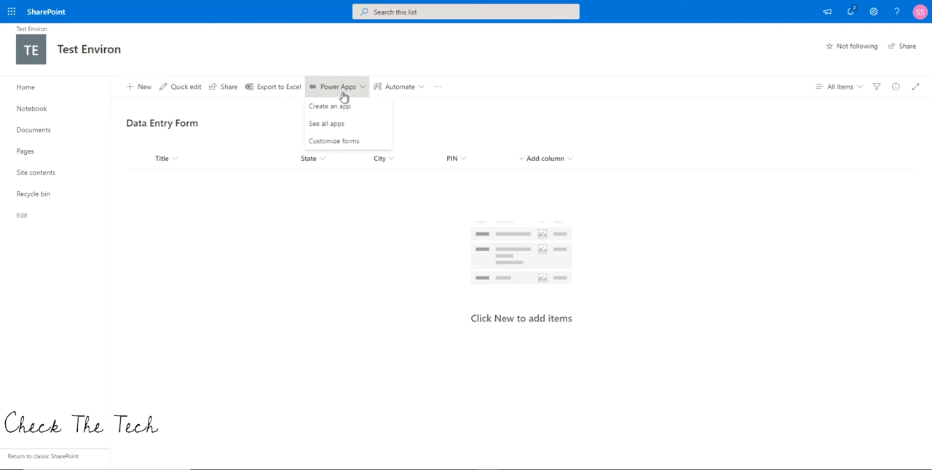
{"action": "left_click", "coordinate": [347, 143]}
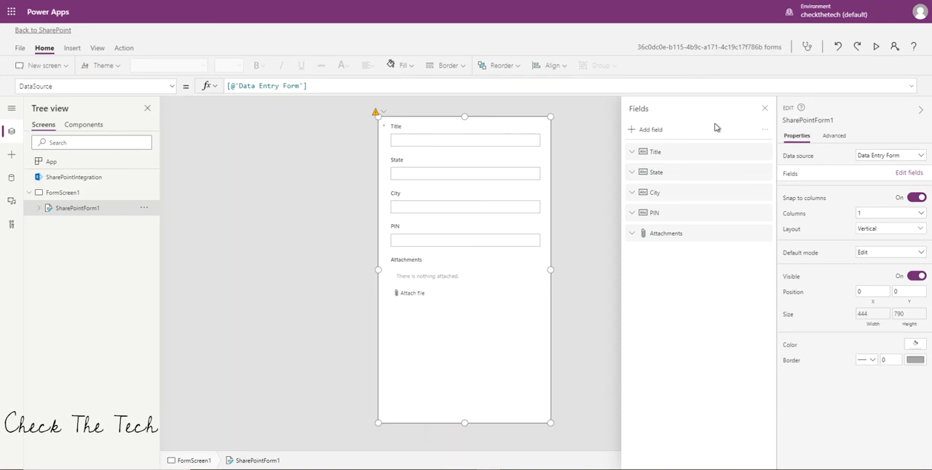
{"action": "left_click", "coordinate": [764, 234]}
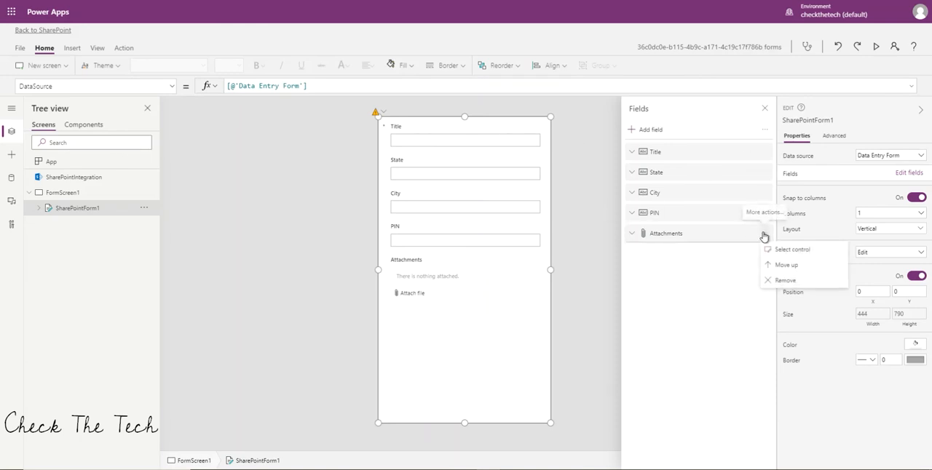
{"action": "left_click", "coordinate": [781, 282]}
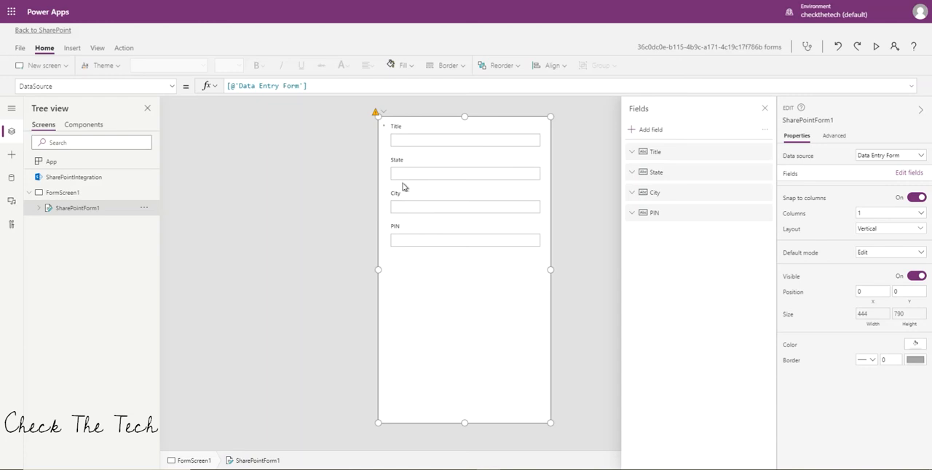
Change the control type of the State, City and PIN fields to Allowed values.
{"action": "left_click", "coordinate": [631, 172]}
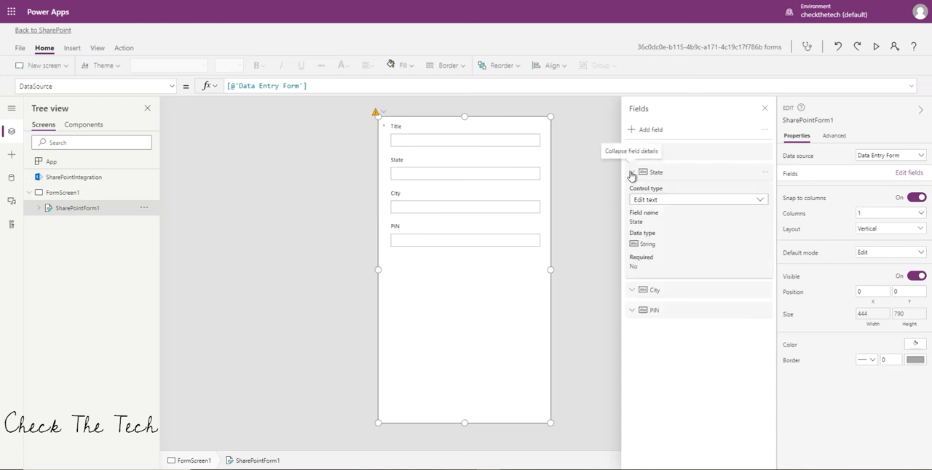
{"action": "left_click", "coordinate": [759, 201]}
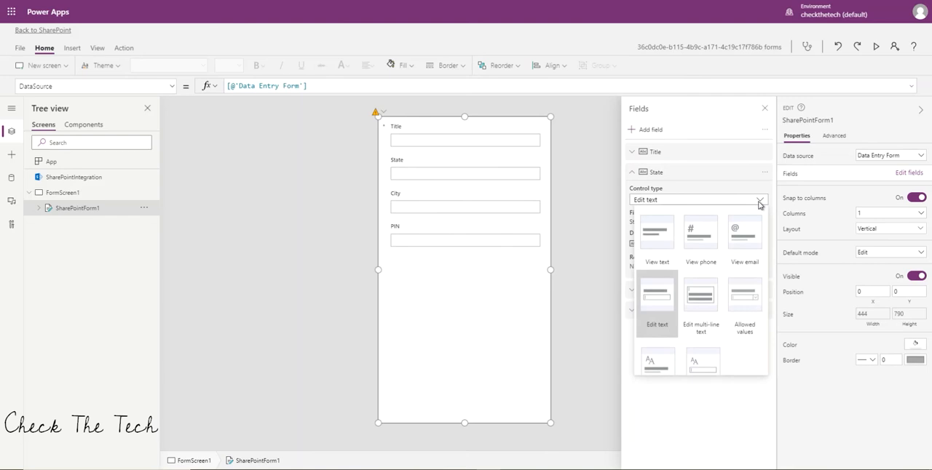
{"action": "left_click", "coordinate": [749, 311]}
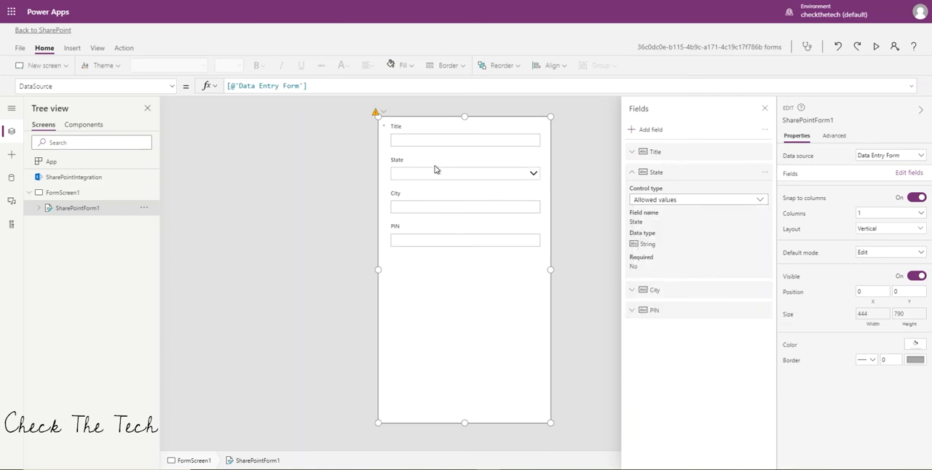
{"action": "left_click", "coordinate": [634, 290]}
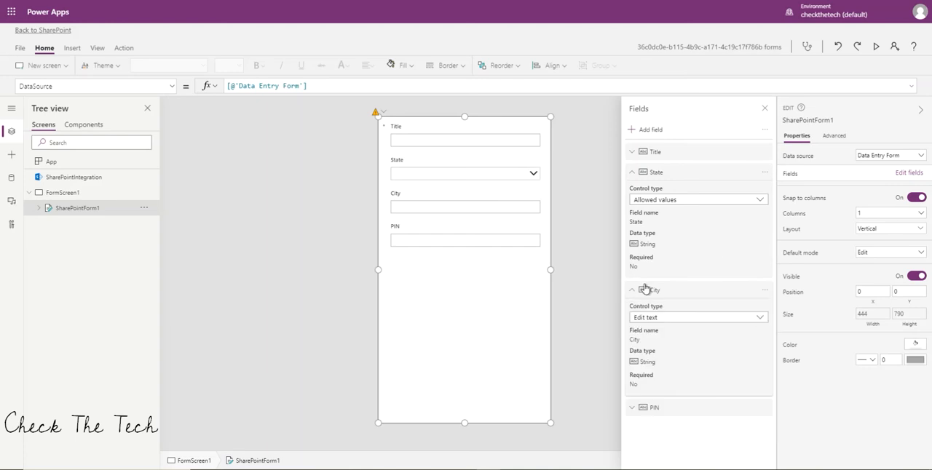
{"action": "left_click", "coordinate": [762, 318]}
{"action": "left_click", "coordinate": [752, 397]}
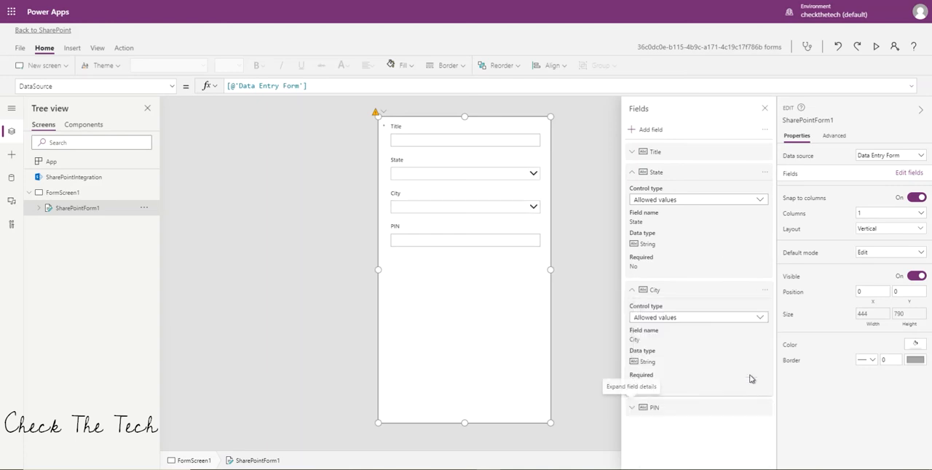
{"action": "left_click", "coordinate": [632, 410]}
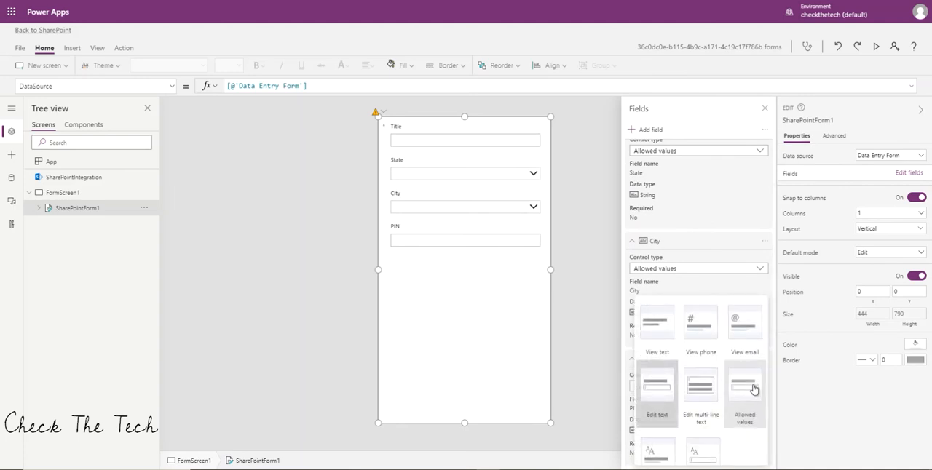
{"action": "left_click", "coordinate": [754, 389]}
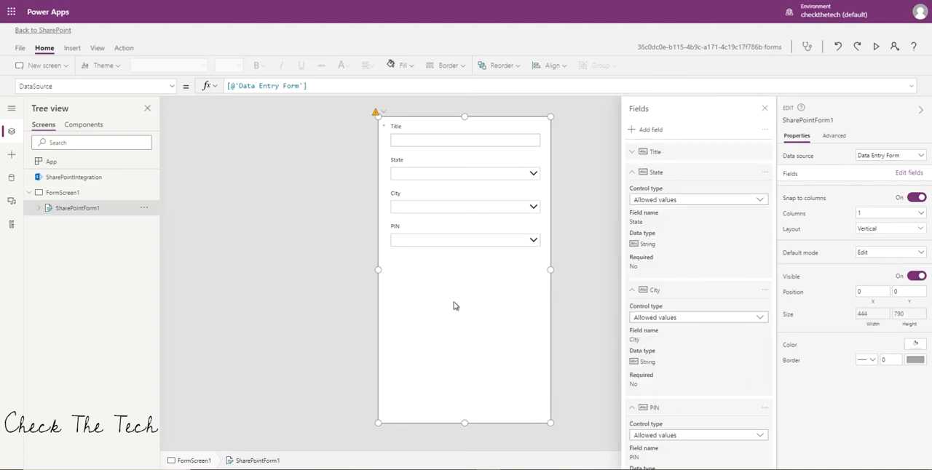
{"action": "left_click", "coordinate": [765, 109]}
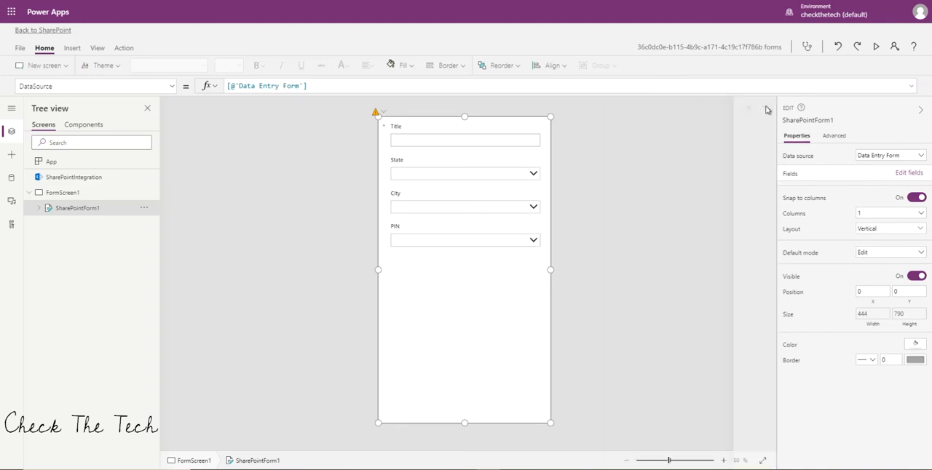
Select the State card, preview the form and return to editing.
{"action": "left_click", "coordinate": [449, 178]}
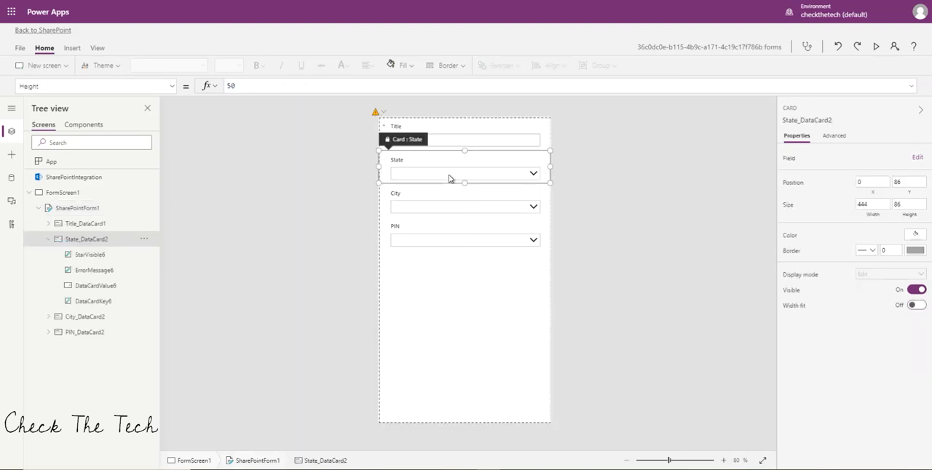
{"action": "left_click", "coordinate": [876, 46]}
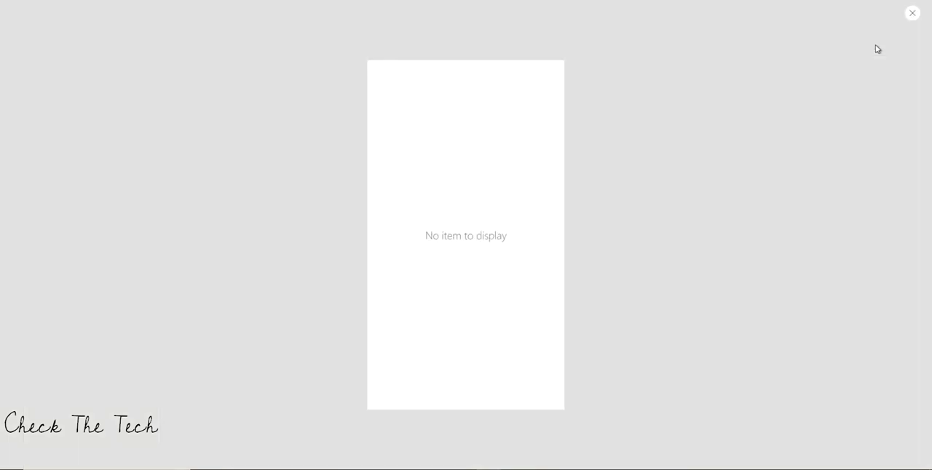
{"action": "left_click", "coordinate": [912, 13]}
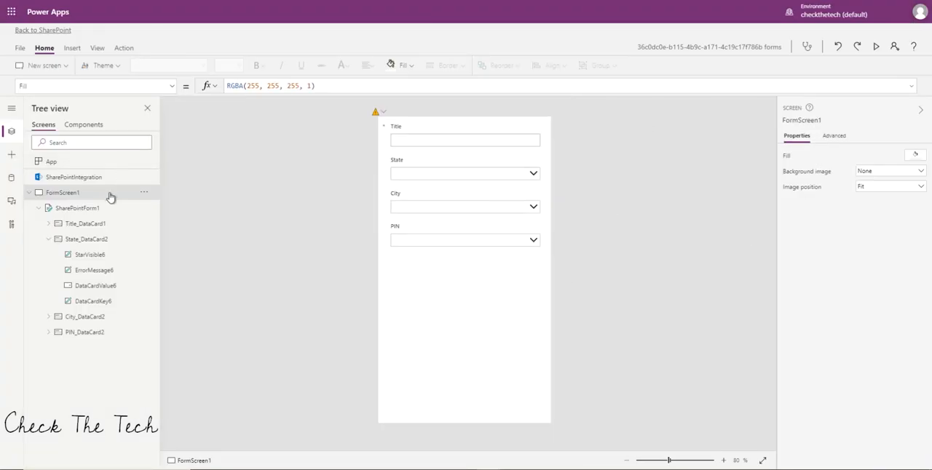
Set the DefaultMode property of SharePointForm1 to FormMode.New.
{"action": "left_click", "coordinate": [90, 209]}
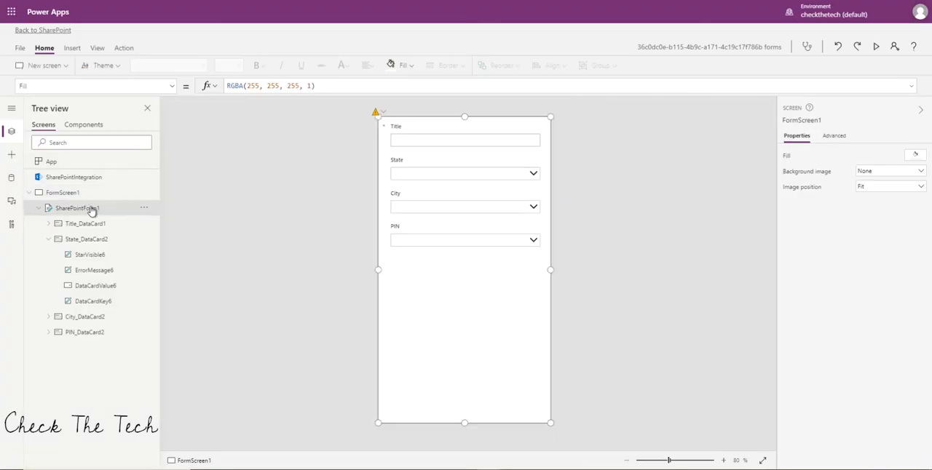
{"action": "left_click", "coordinate": [834, 137]}
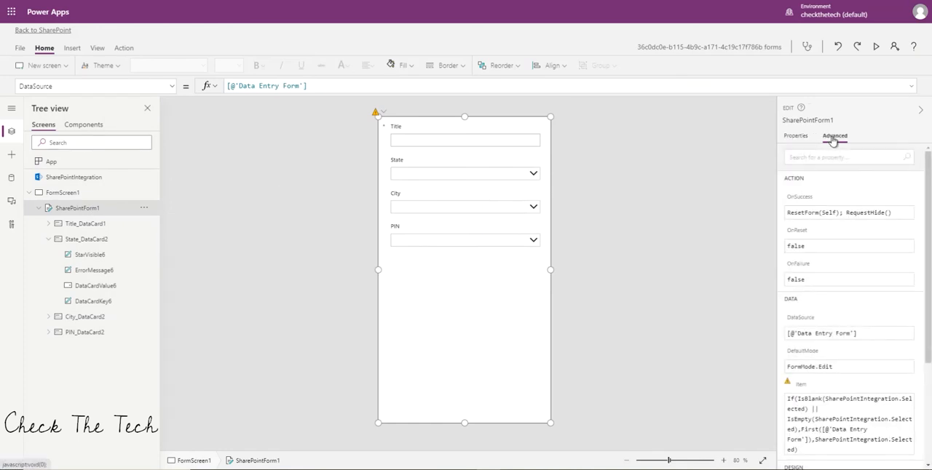
{"action": "left_click", "coordinate": [845, 367]}
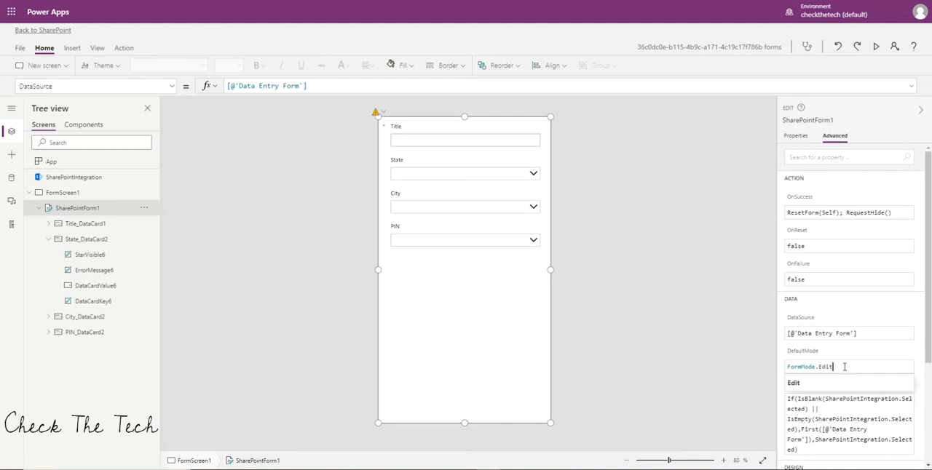
{"action": "key", "text": "BackSpace"}
{"action": "key", "text": "BackSpace"}
{"action": "key", "text": "BackSpace"}
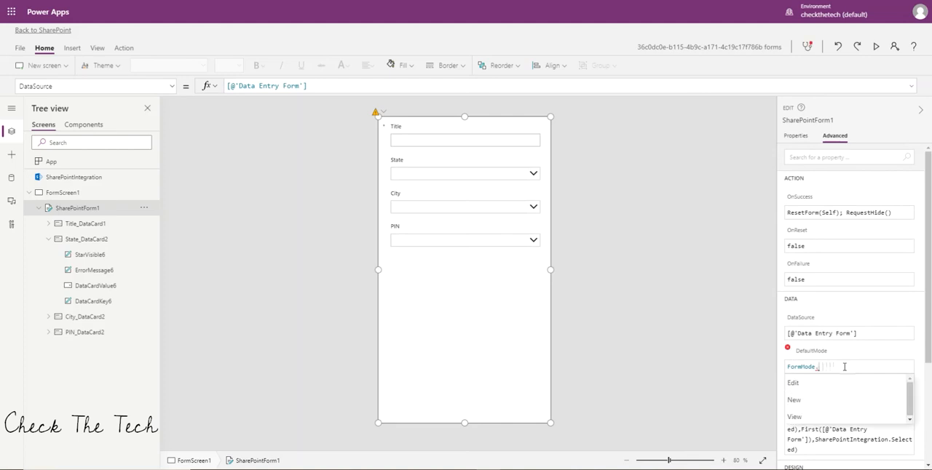
{"action": "type", "text": "ew"}
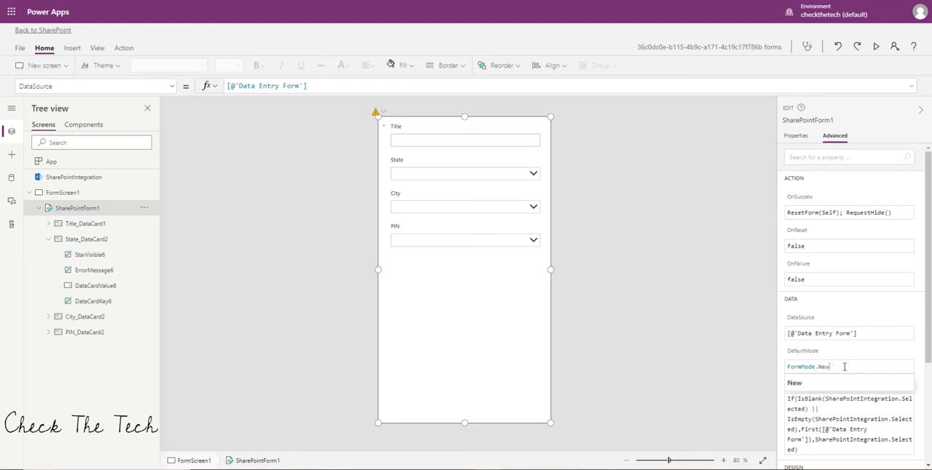
{"action": "left_click", "coordinate": [838, 384]}
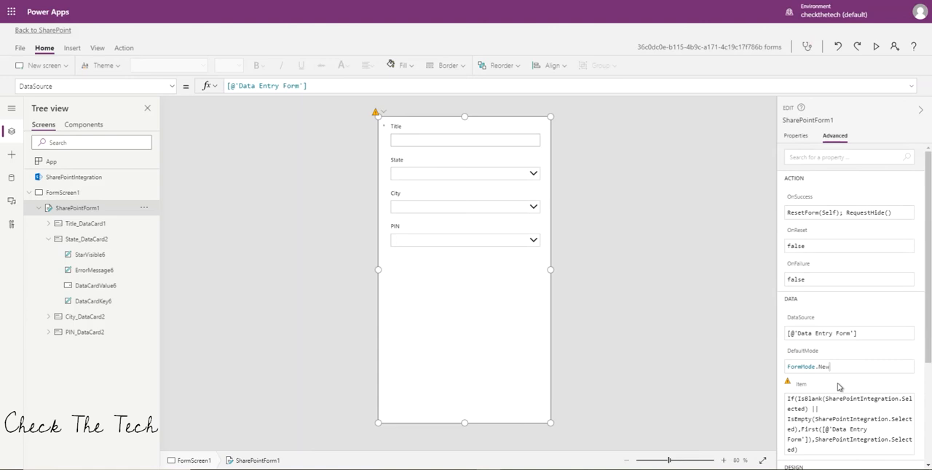
{"action": "left_click", "coordinate": [726, 343]}
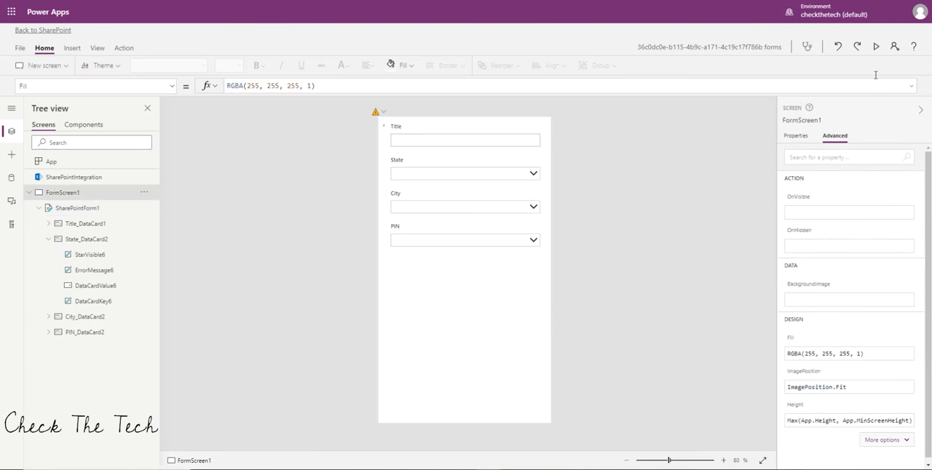
Preview the form and check the State and PIN dropdowns for choices.
{"action": "left_click", "coordinate": [876, 47]}
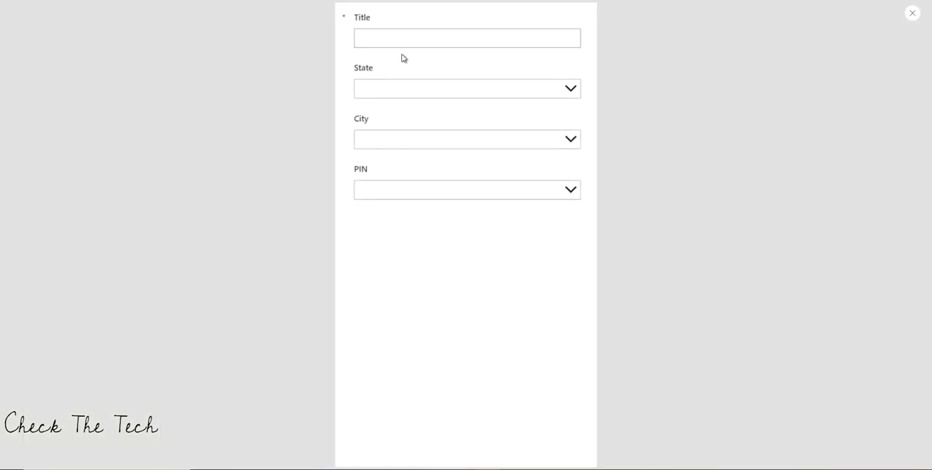
{"action": "left_click", "coordinate": [572, 93]}
{"action": "left_click", "coordinate": [571, 194]}
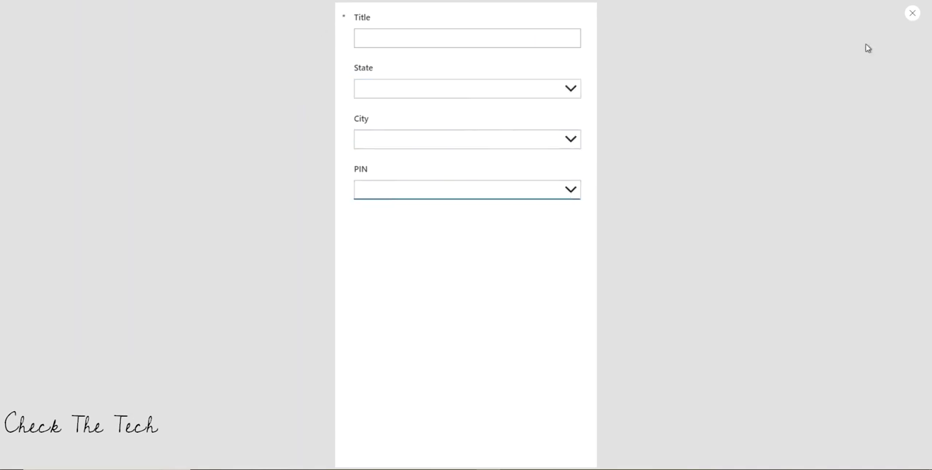
Close the preview and connect the States And Cities list from the Test Environ SharePoint site as a data source.
{"action": "left_click", "coordinate": [913, 14]}
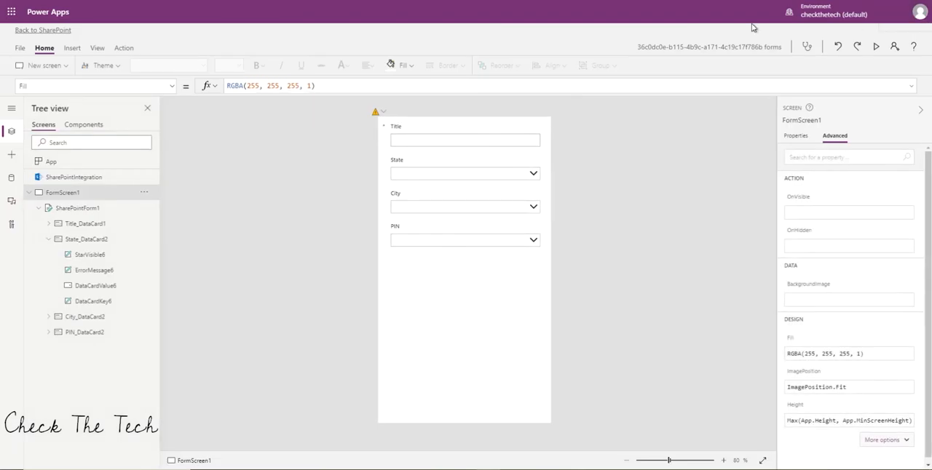
{"action": "left_click", "coordinate": [10, 179]}
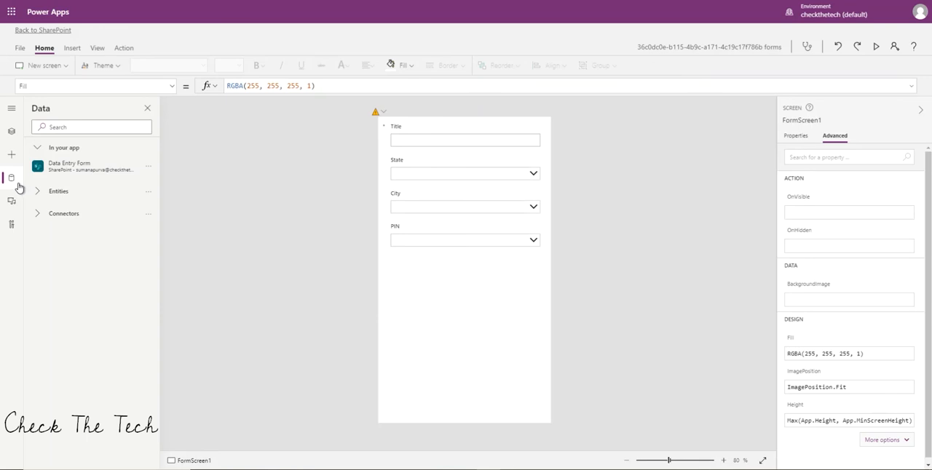
{"action": "left_click", "coordinate": [39, 214]}
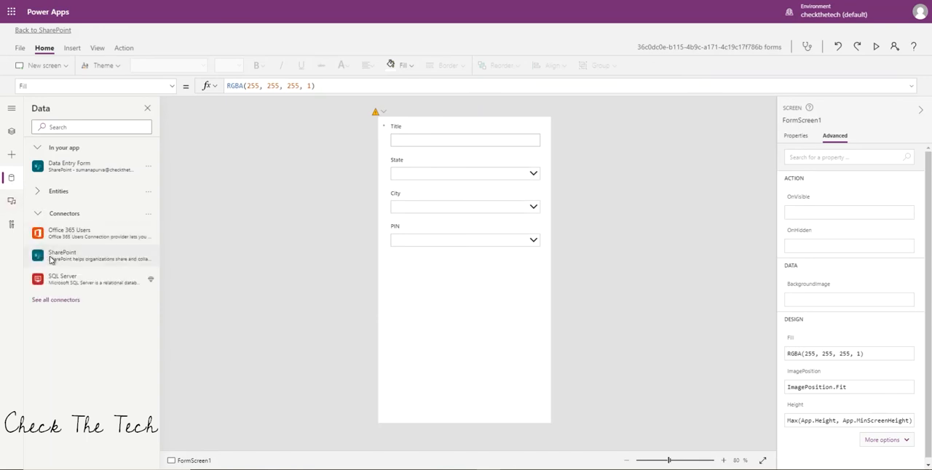
{"action": "left_click", "coordinate": [66, 256]}
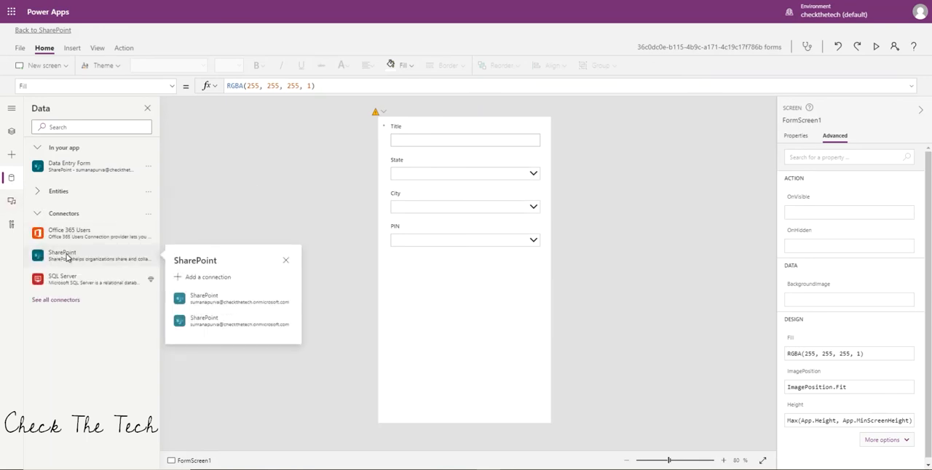
{"action": "left_click", "coordinate": [209, 294]}
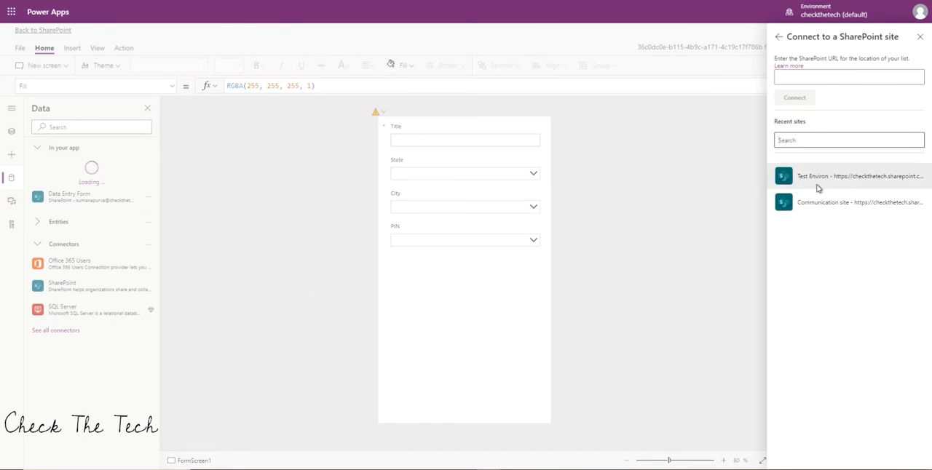
{"action": "left_click", "coordinate": [838, 179]}
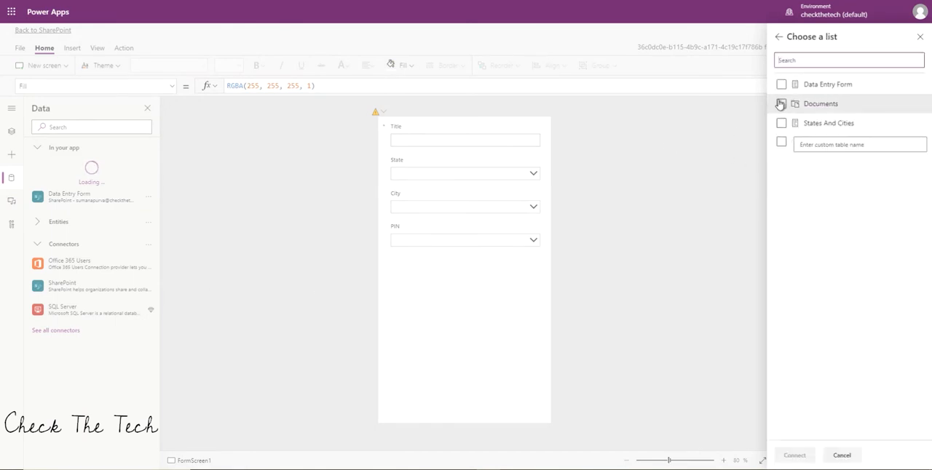
{"action": "left_click", "coordinate": [780, 125]}
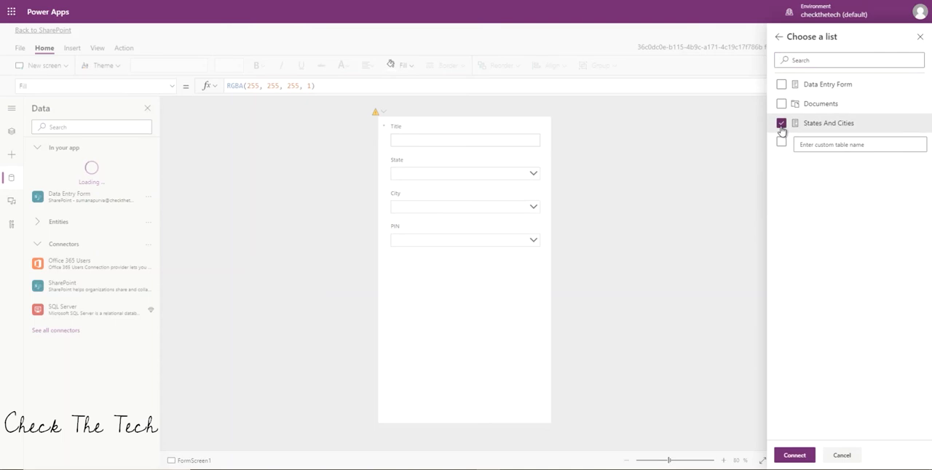
{"action": "left_click", "coordinate": [804, 455]}
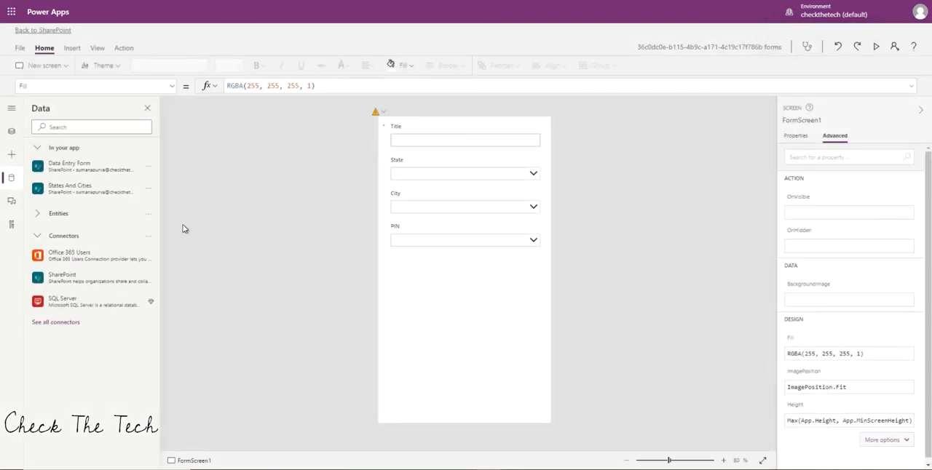
{"action": "mouse_move", "coordinate": [65, 191]}
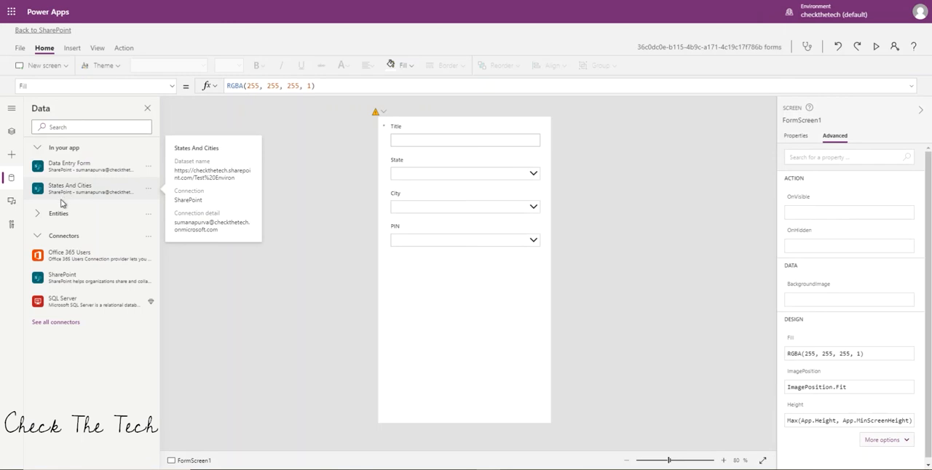
Select the dropdown inside the State card and unlock the card's advanced properties for editing.
{"action": "left_click", "coordinate": [10, 134]}
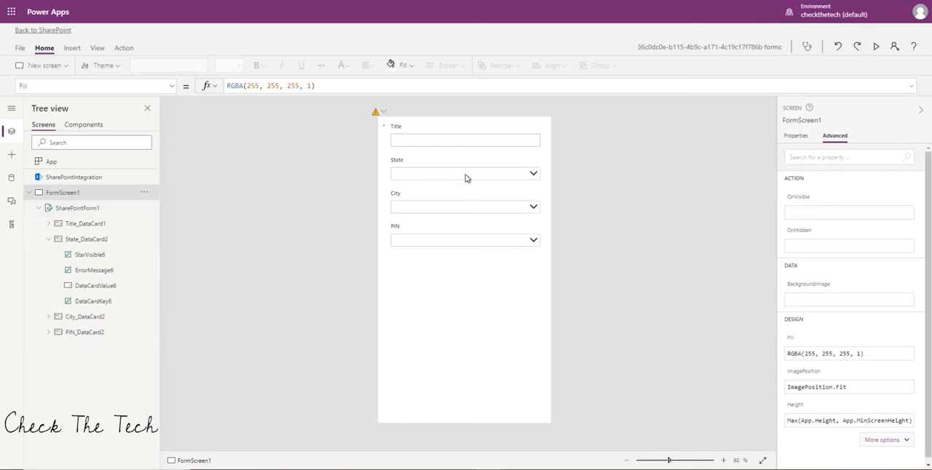
{"action": "left_click", "coordinate": [420, 177]}
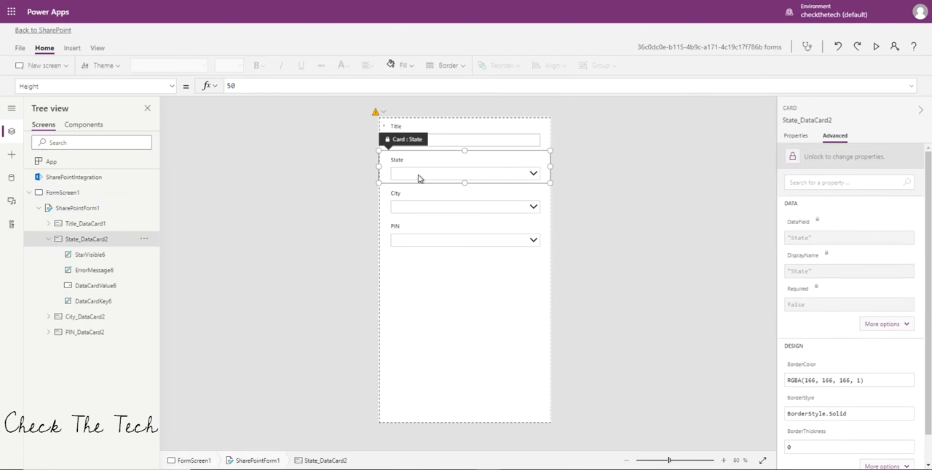
{"action": "left_click", "coordinate": [419, 174]}
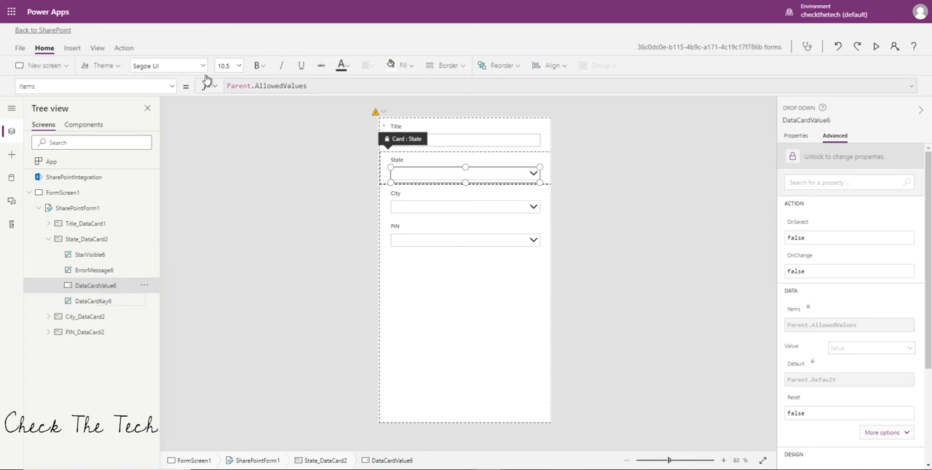
{"action": "left_click", "coordinate": [803, 136]}
{"action": "left_click", "coordinate": [834, 136]}
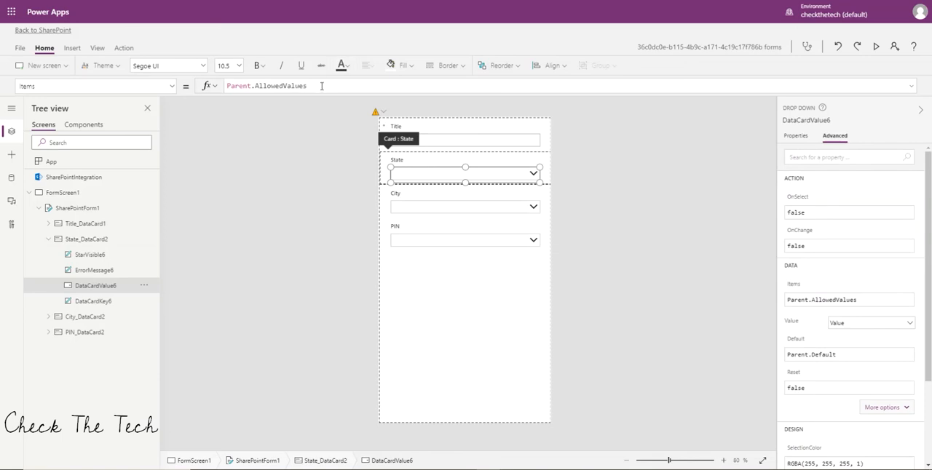
Replace the State dropdown's Items formula with Distinct('States And Cities',State).
{"action": "left_click_drag", "start_coordinate": [329, 85], "coordinate": [208, 84]}
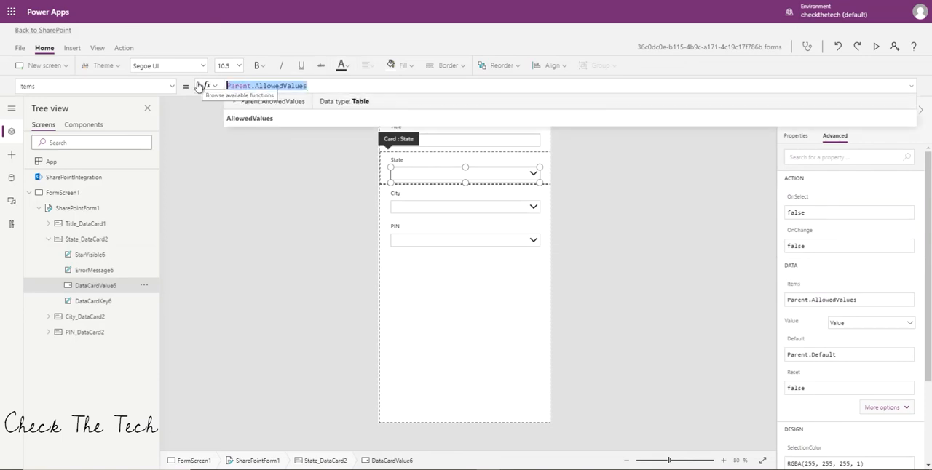
{"action": "key", "text": "Delete"}
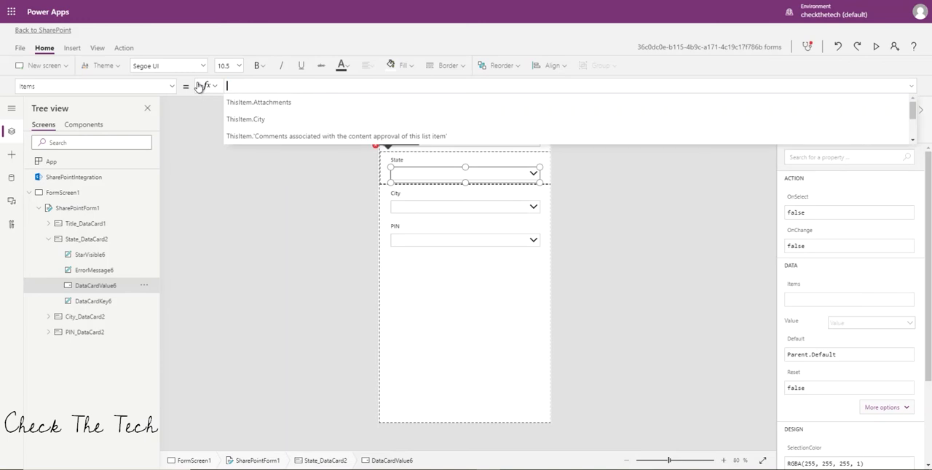
{"action": "type", "text": "Distinct("}
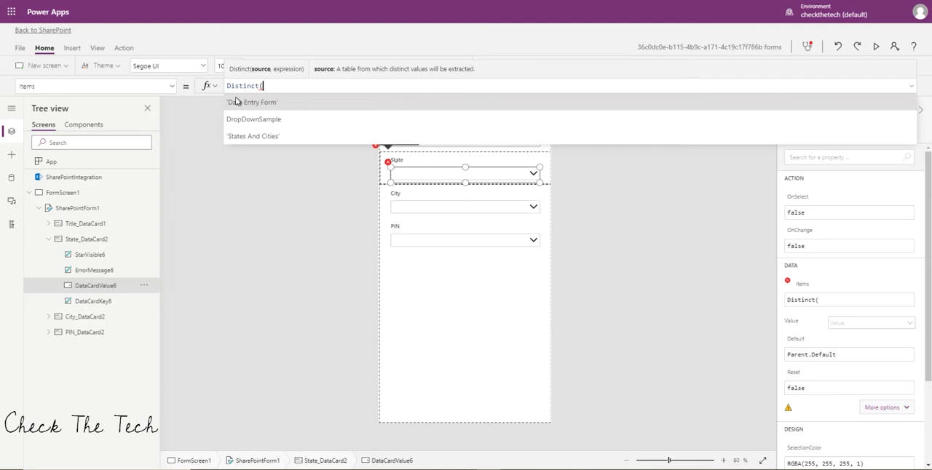
{"action": "left_click", "coordinate": [248, 136]}
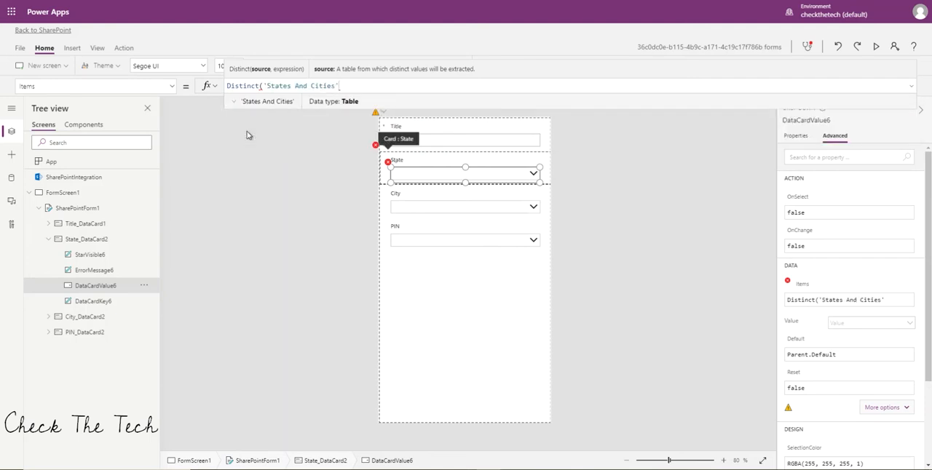
{"action": "type", "text": ",S"}
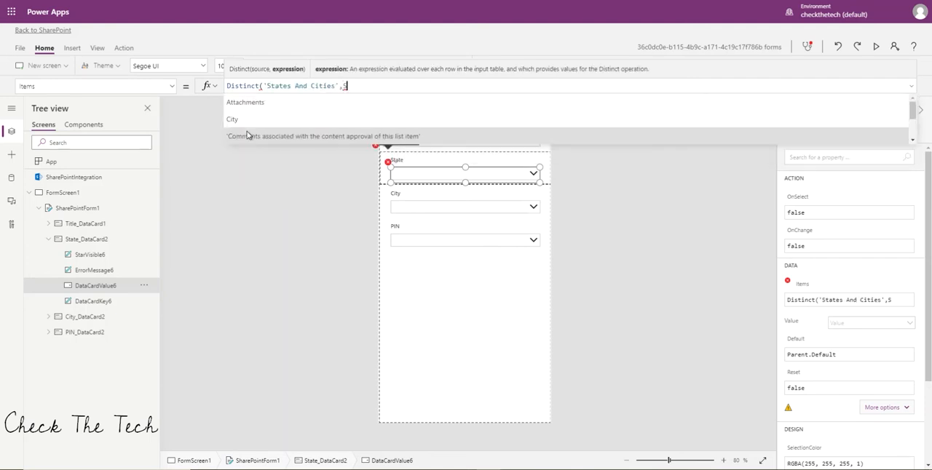
{"action": "type", "text": "at"}
{"action": "key", "text": "BackSpace"}
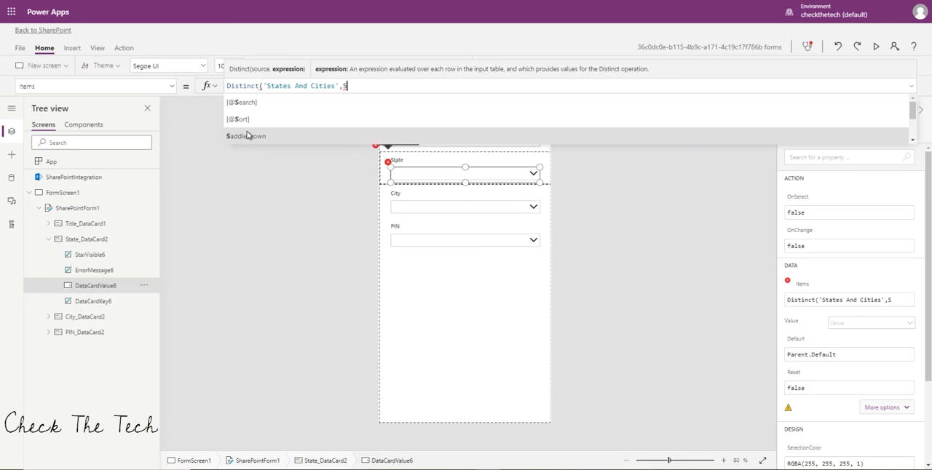
{"action": "type", "text": "tate"}
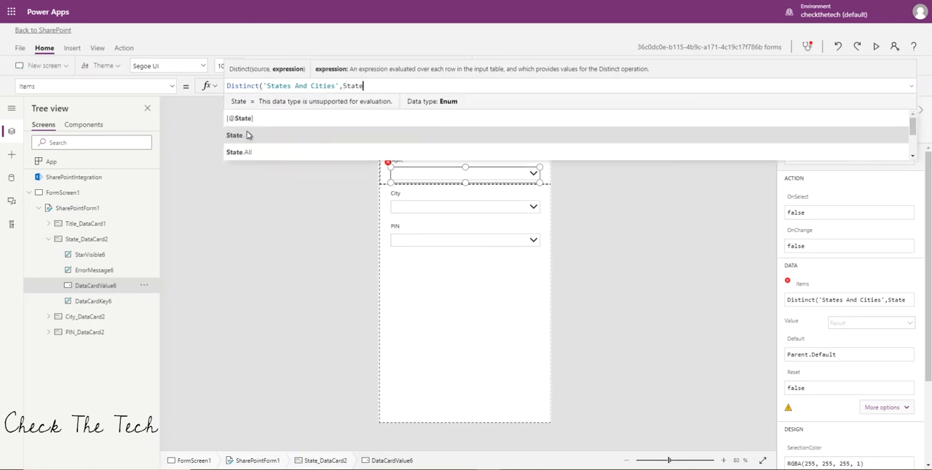
{"action": "left_click", "coordinate": [247, 135]}
{"action": "type", "text": ")"}
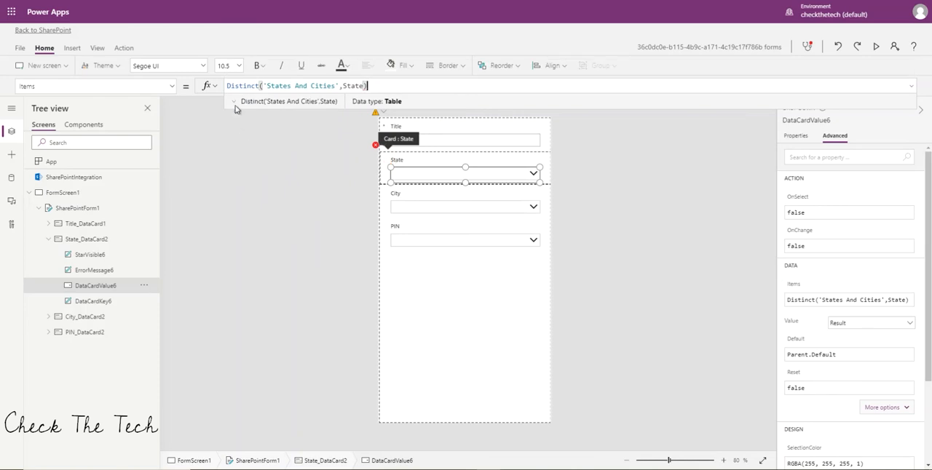
Examine the result preview of the State dropdown's Items formula, then deselect the control.
{"action": "left_click", "coordinate": [234, 105]}
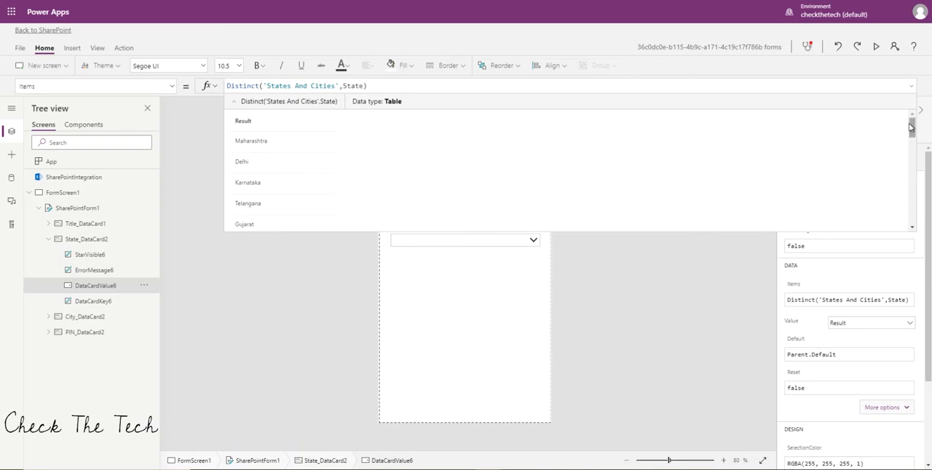
{"action": "left_click_drag", "start_coordinate": [912, 129], "coordinate": [911, 94]}
{"action": "left_click", "coordinate": [910, 88]}
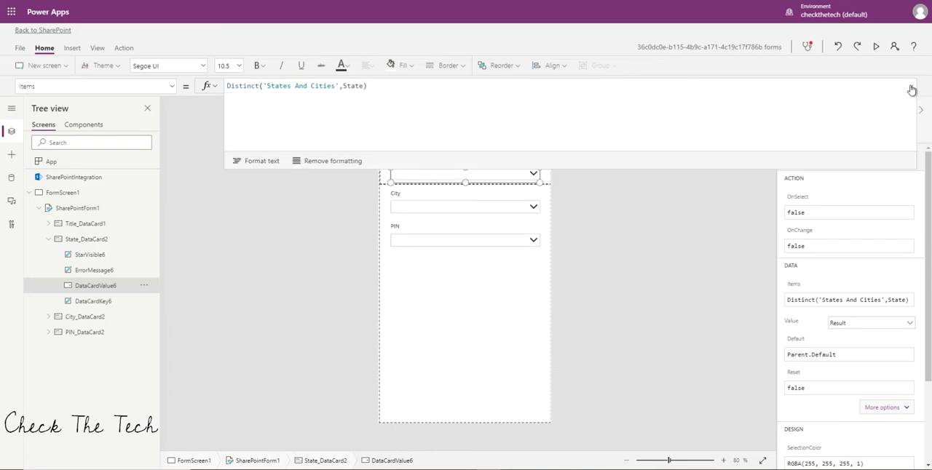
{"action": "left_click", "coordinate": [623, 223]}
{"action": "left_click", "coordinate": [910, 86]}
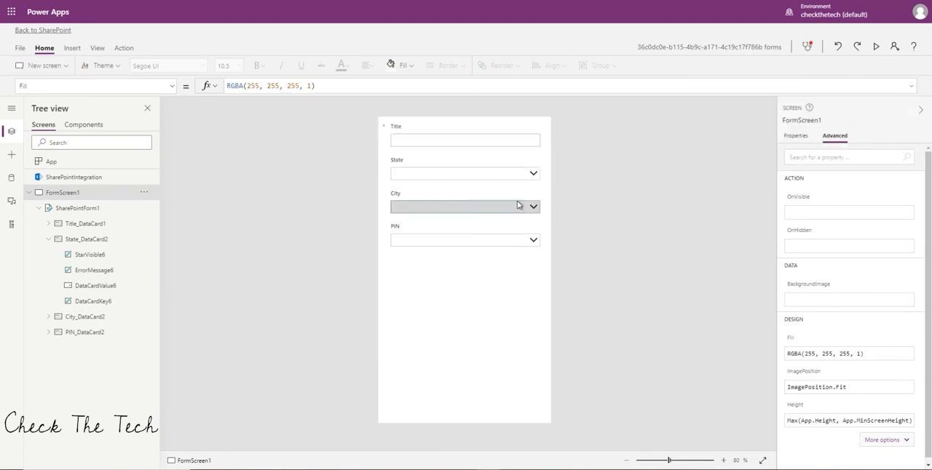
Open the State dropdown on the form and check its choices and their order.
{"action": "left_click", "coordinate": [534, 175]}
{"action": "left_click_drag", "start_coordinate": [537, 291], "coordinate": [545, 220]}
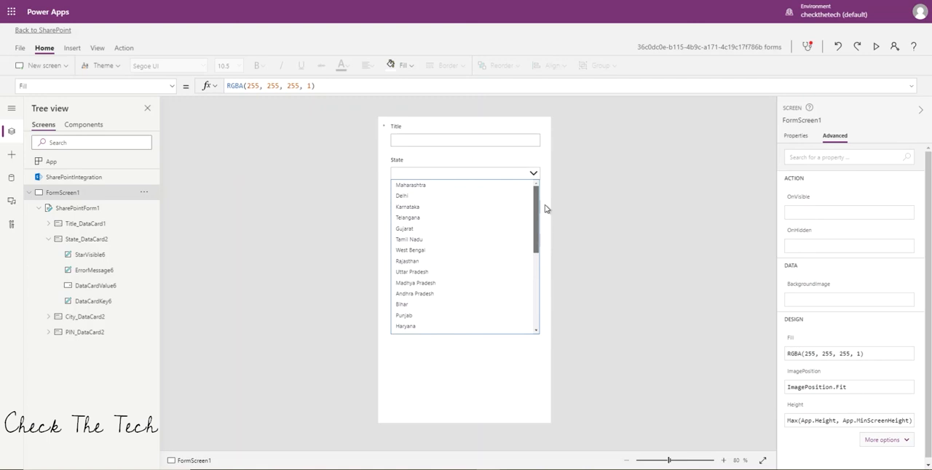
{"action": "left_click", "coordinate": [545, 208]}
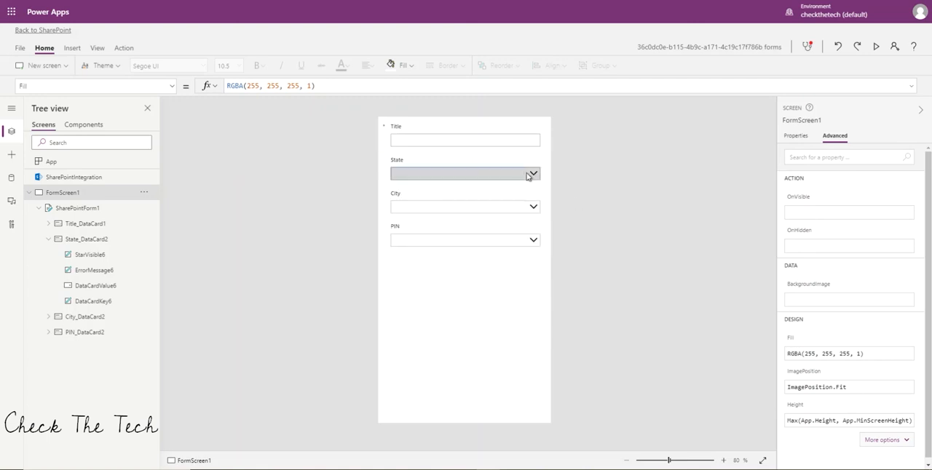
{"action": "left_click", "coordinate": [531, 174]}
{"action": "left_click_drag", "start_coordinate": [540, 266], "coordinate": [544, 182]}
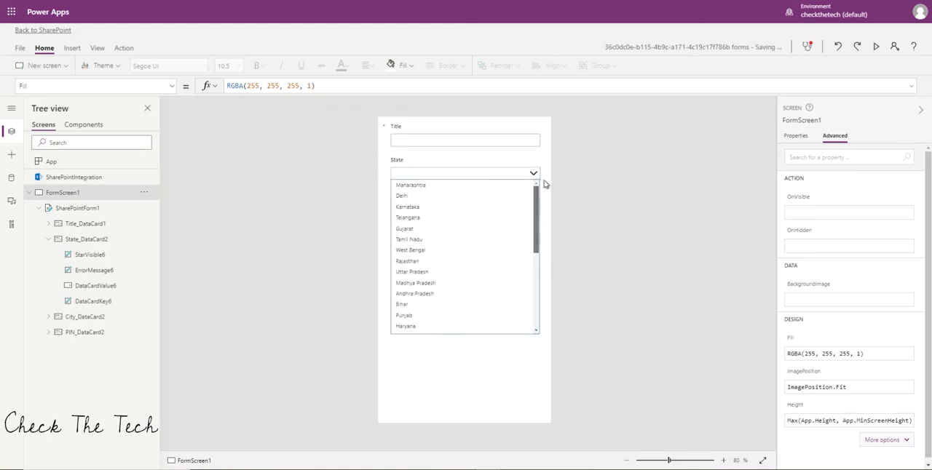
{"action": "left_click", "coordinate": [544, 174]}
Wrap the State dropdown's Items formula in a sort so it reads Sort(Distinct('States And Cities',State),Result,Ascending).
{"action": "left_click", "coordinate": [508, 179]}
{"action": "left_click", "coordinate": [494, 177]}
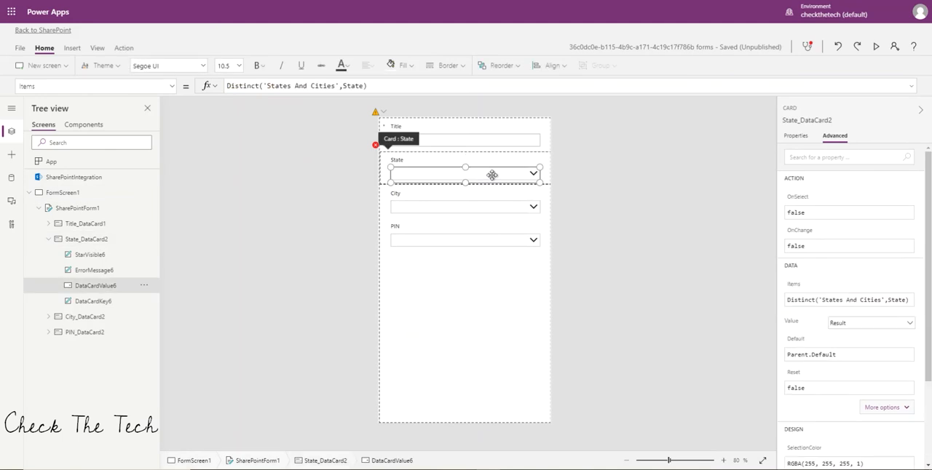
{"action": "left_click", "coordinate": [227, 86]}
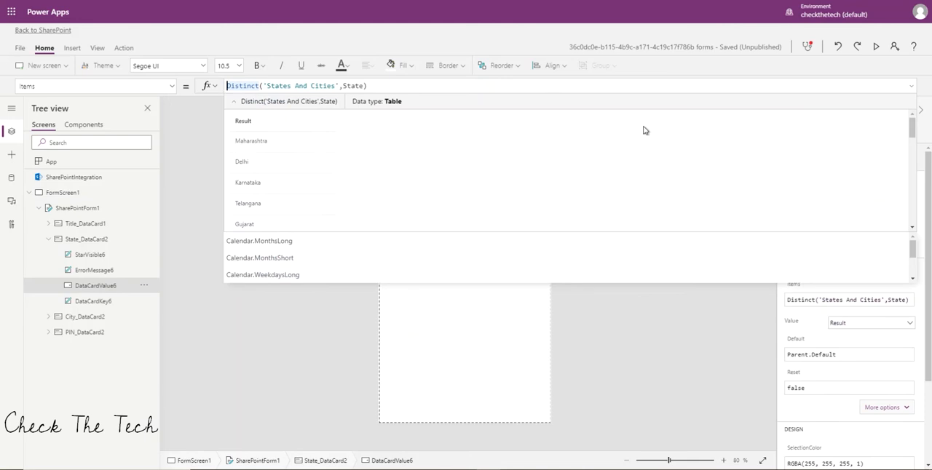
{"action": "type", "text": "Sort"}
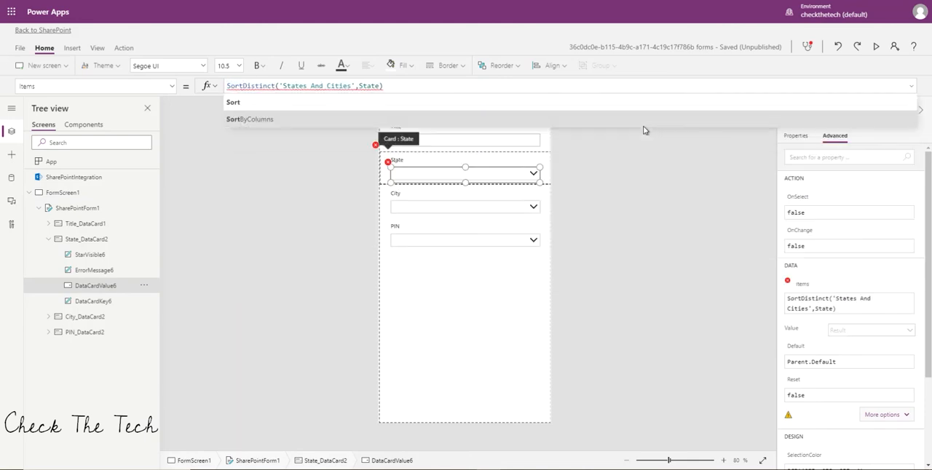
{"action": "type", "text": "("}
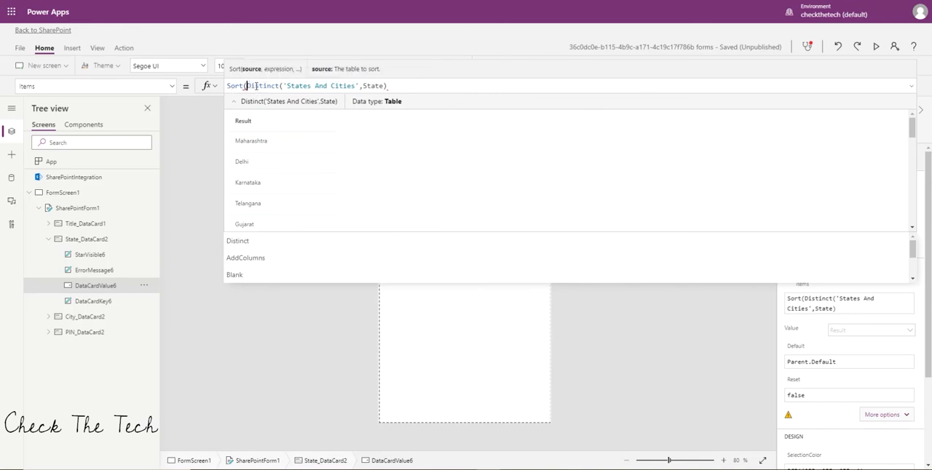
{"action": "left_click", "coordinate": [391, 89]}
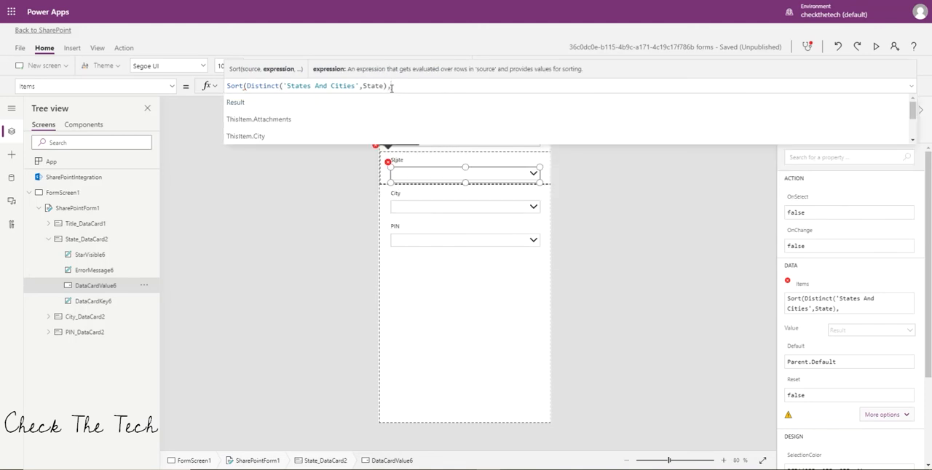
{"action": "type", "text": "u"}
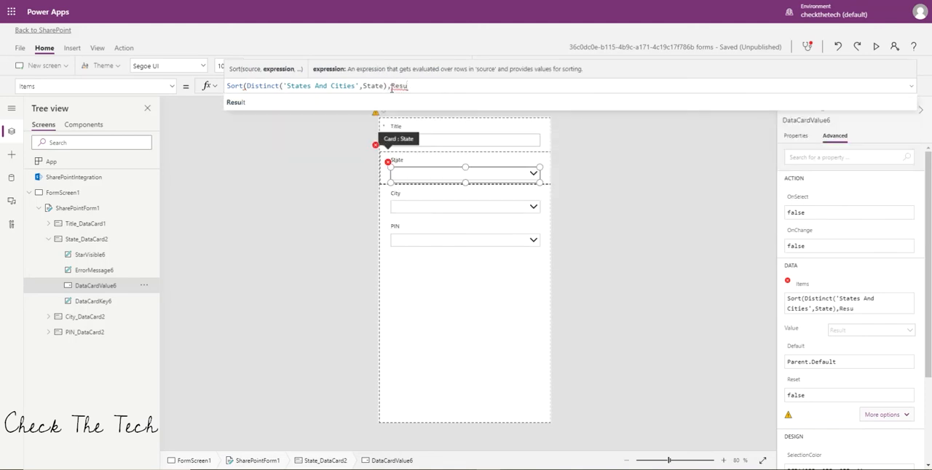
{"action": "type", "text": "lt"}
{"action": "left_click", "coordinate": [242, 107]}
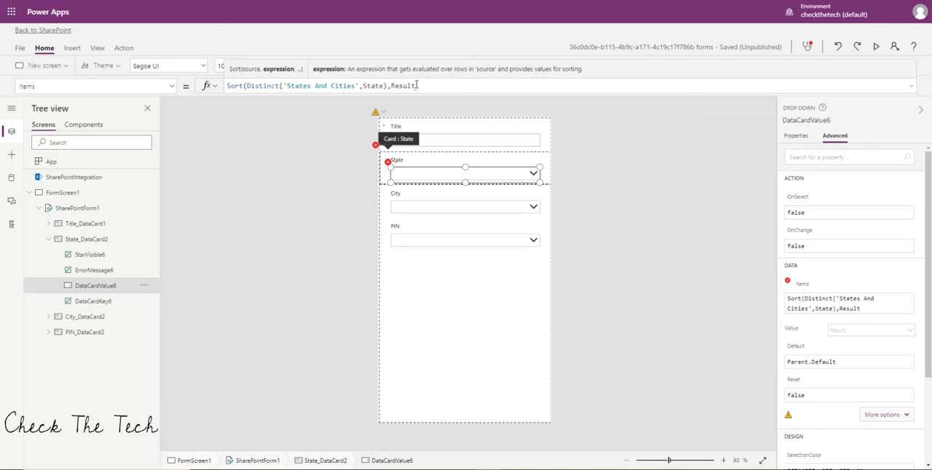
{"action": "type", "text": ","}
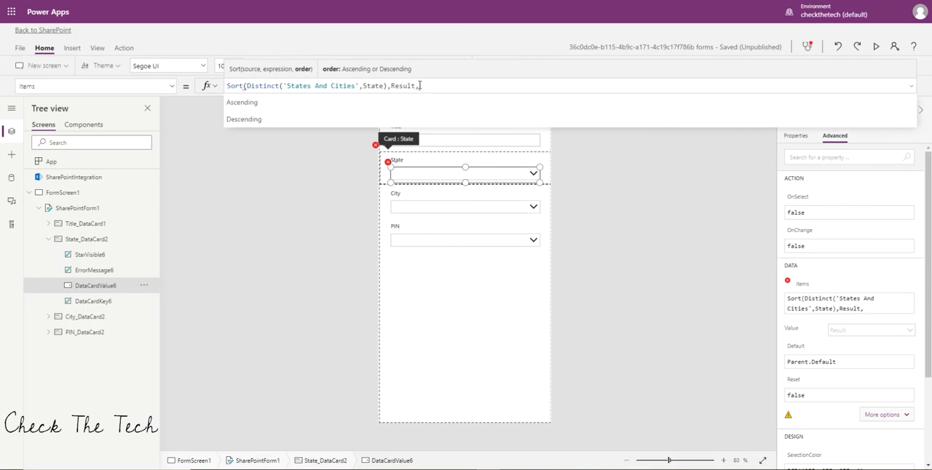
{"action": "left_click", "coordinate": [420, 108]}
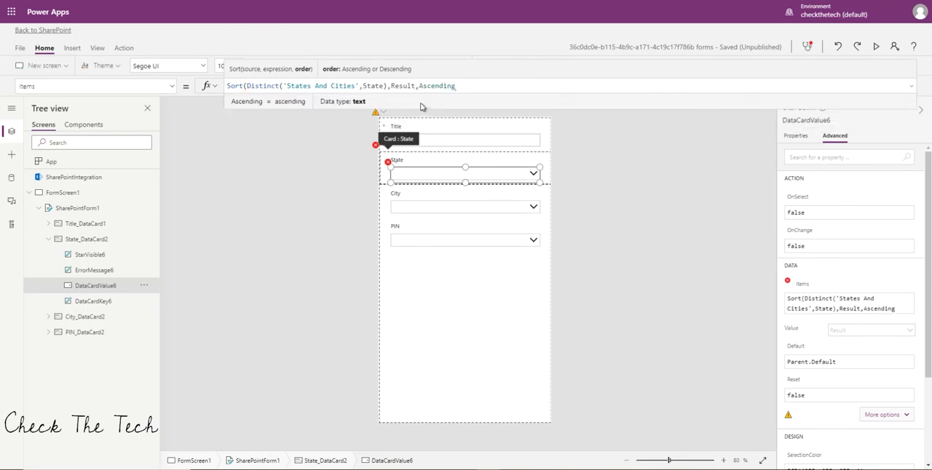
{"action": "type", "text": ")"}
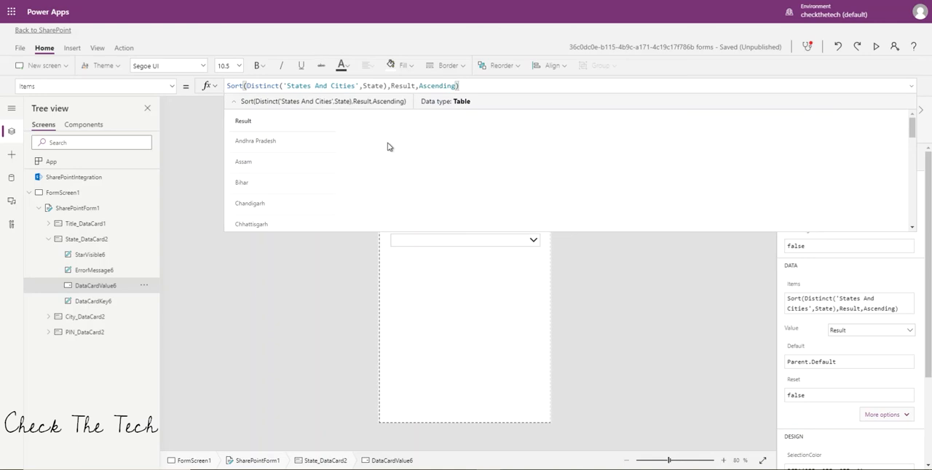
Check the order of the states in the formula's result preview and in the State dropdown on the form.
{"action": "scroll", "coordinate": [337, 159], "scroll_direction": "down", "scroll_amount": 3}
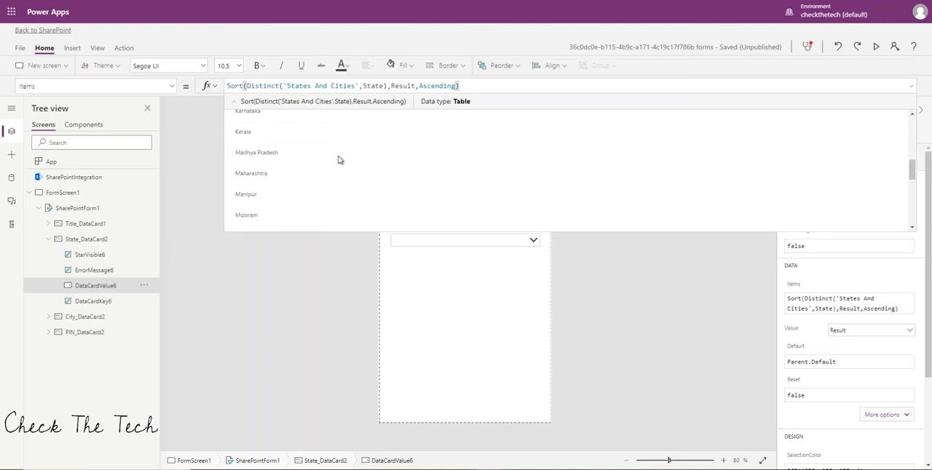
{"action": "scroll", "coordinate": [337, 159], "scroll_direction": "up", "scroll_amount": 5}
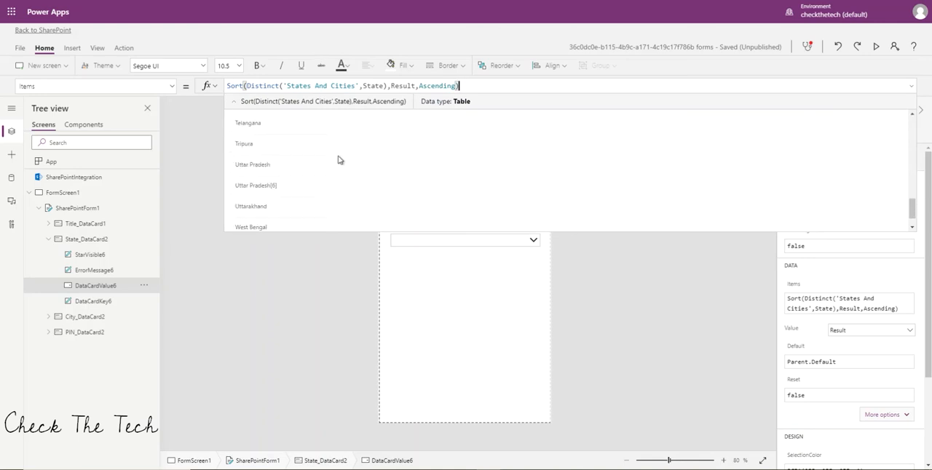
{"action": "left_click", "coordinate": [910, 86]}
{"action": "left_click", "coordinate": [637, 271]}
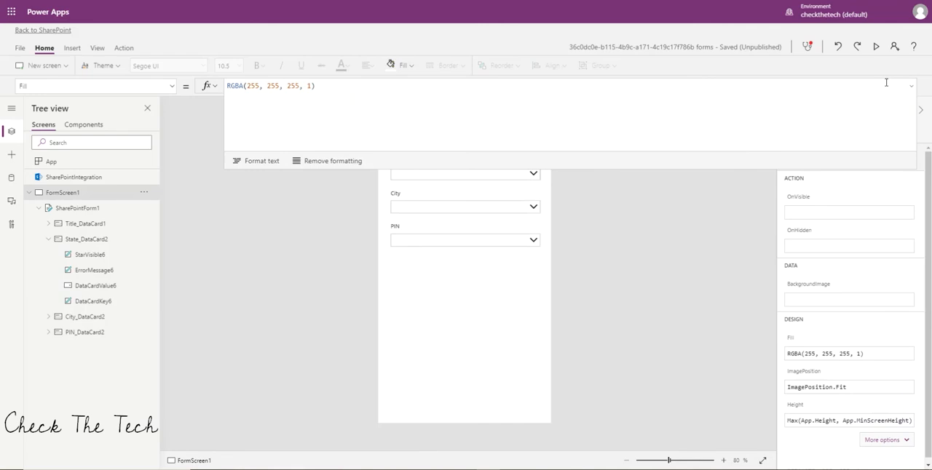
{"action": "left_click", "coordinate": [914, 88]}
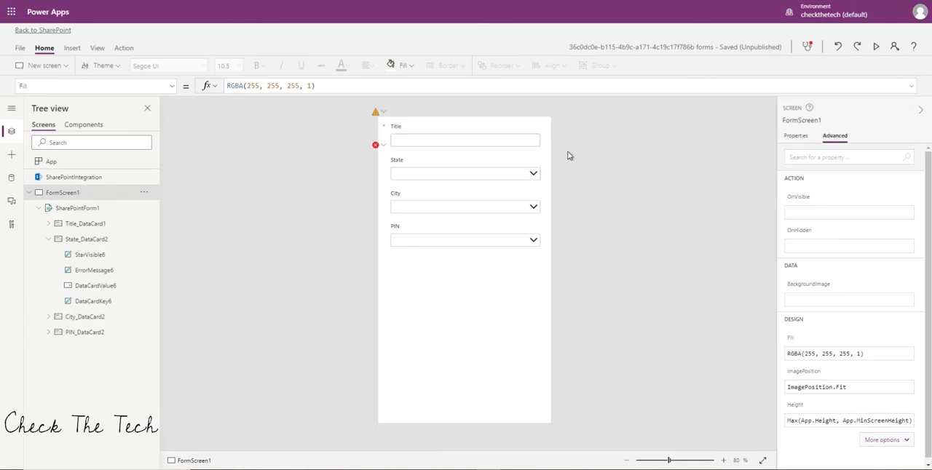
{"action": "left_click", "coordinate": [533, 171]}
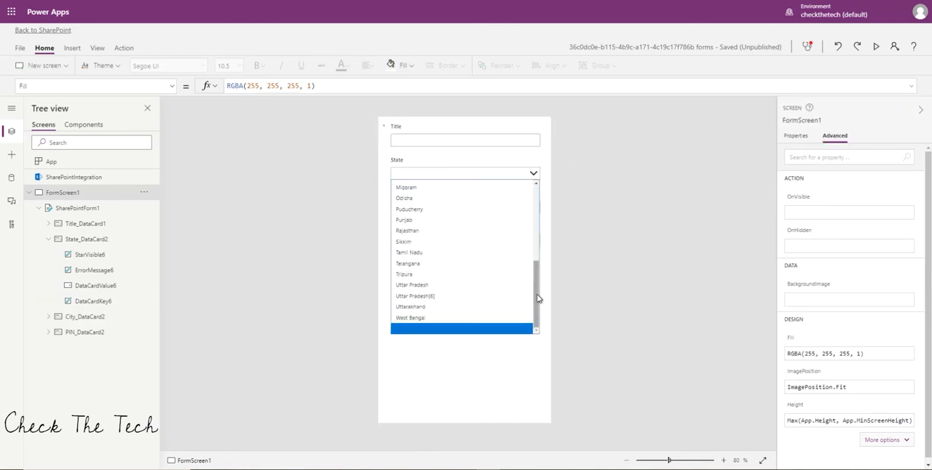
{"action": "left_click_drag", "start_coordinate": [539, 298], "coordinate": [532, 223]}
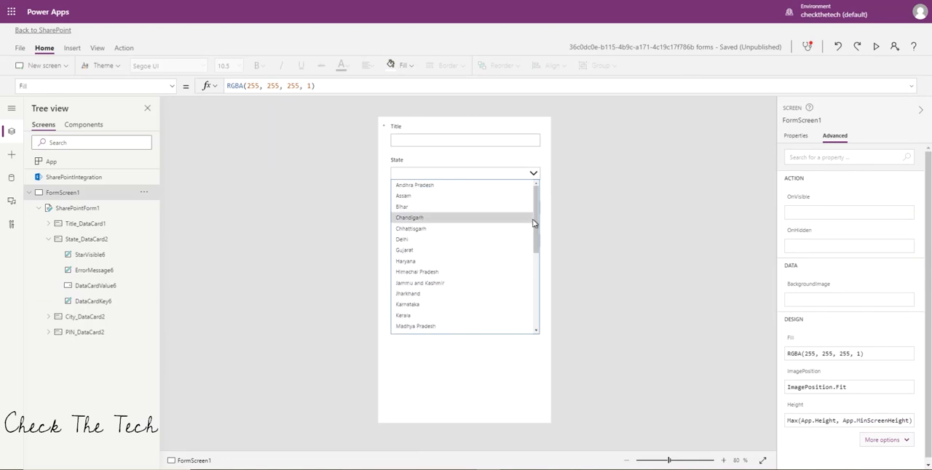
{"action": "left_click", "coordinate": [593, 219]}
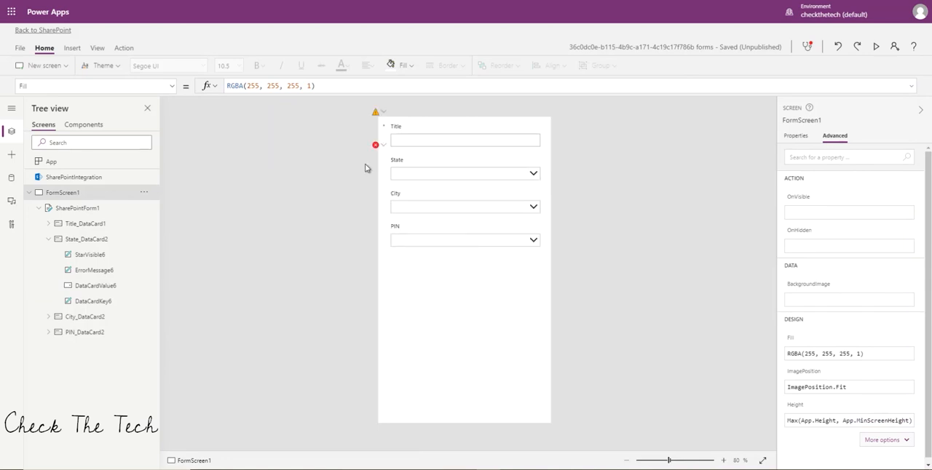
Leave the form editor for the SharePoint list, saving and publishing the form changes.
{"action": "mouse_move", "coordinate": [376, 148]}
{"action": "left_click", "coordinate": [40, 31]}
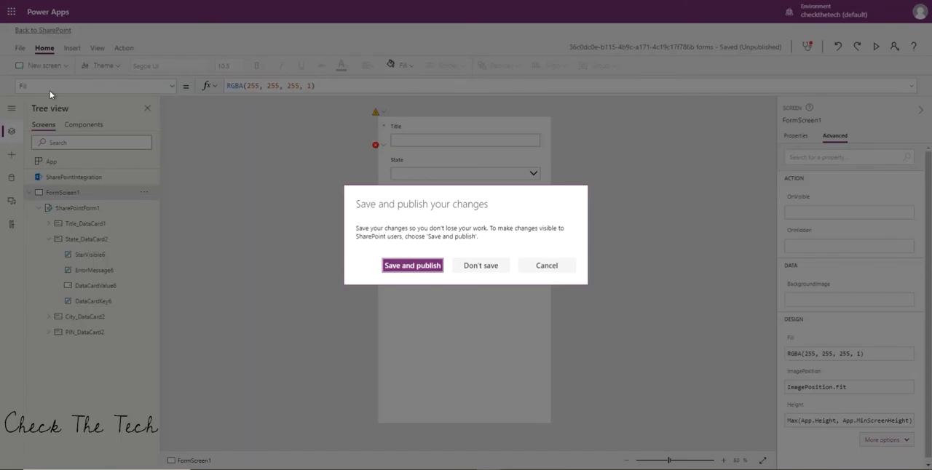
{"action": "left_click", "coordinate": [420, 268]}
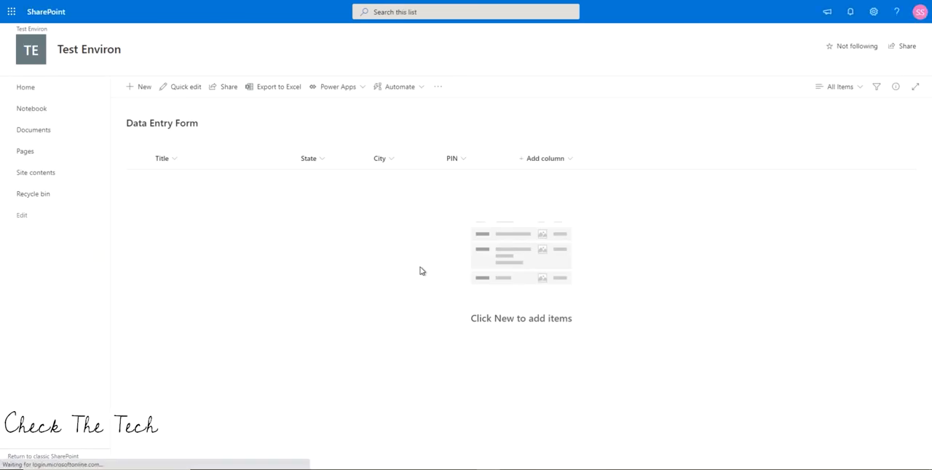
Create a new list item titled "Entry 1" with State set to Assam, and save it.
{"action": "left_click", "coordinate": [142, 89]}
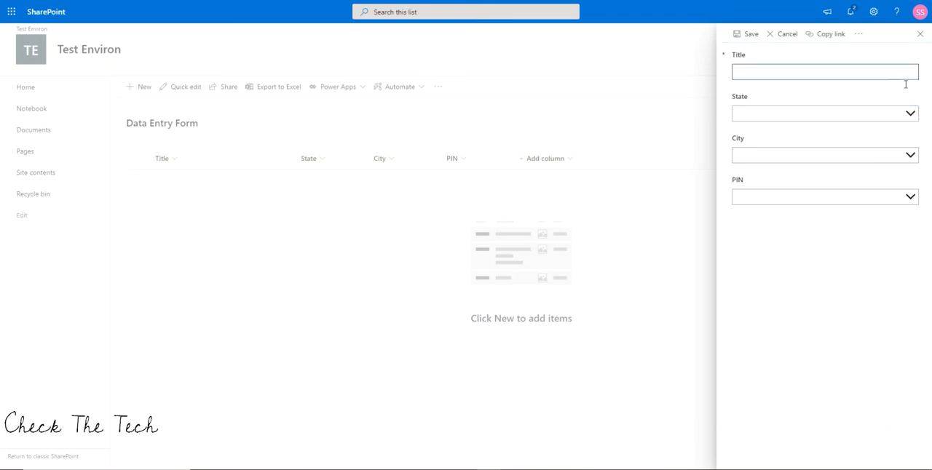
{"action": "left_click", "coordinate": [909, 114]}
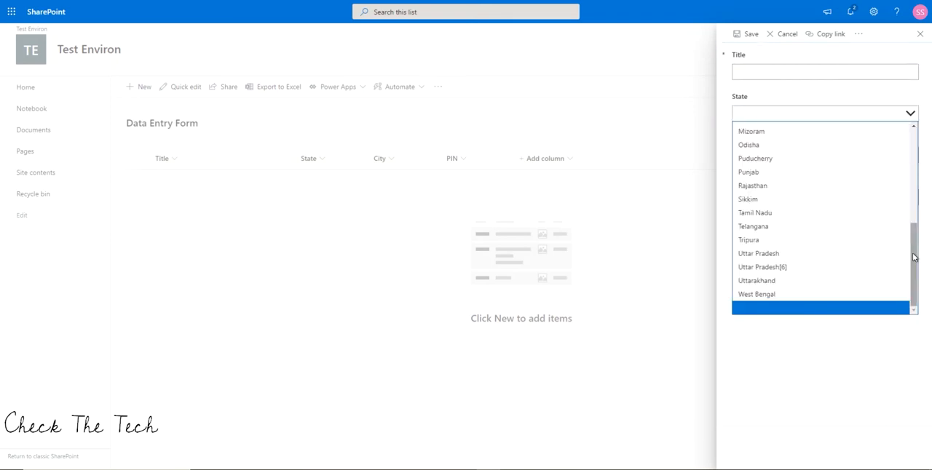
{"action": "left_click_drag", "start_coordinate": [914, 256], "coordinate": [918, 160]}
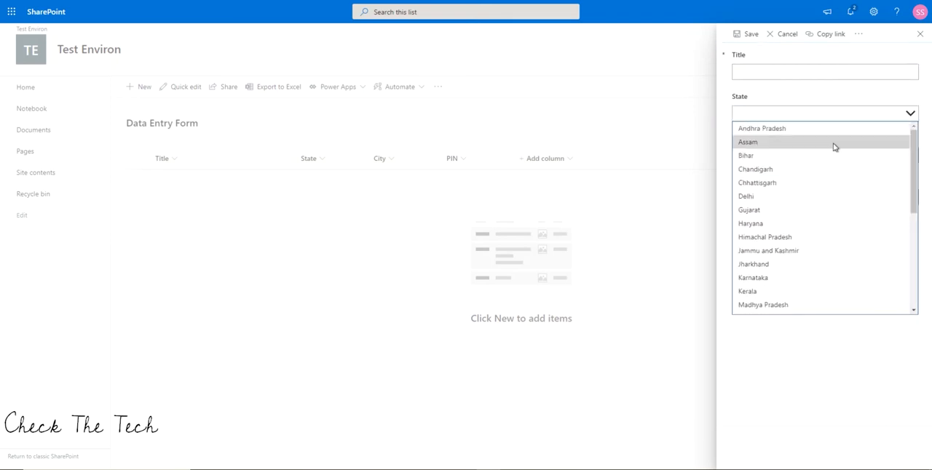
{"action": "left_click", "coordinate": [784, 142]}
{"action": "left_click", "coordinate": [778, 156]}
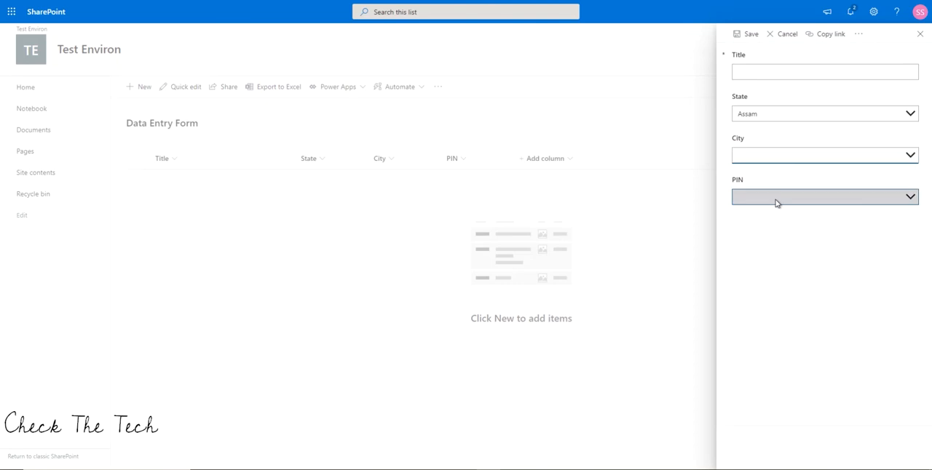
{"action": "left_click", "coordinate": [746, 67]}
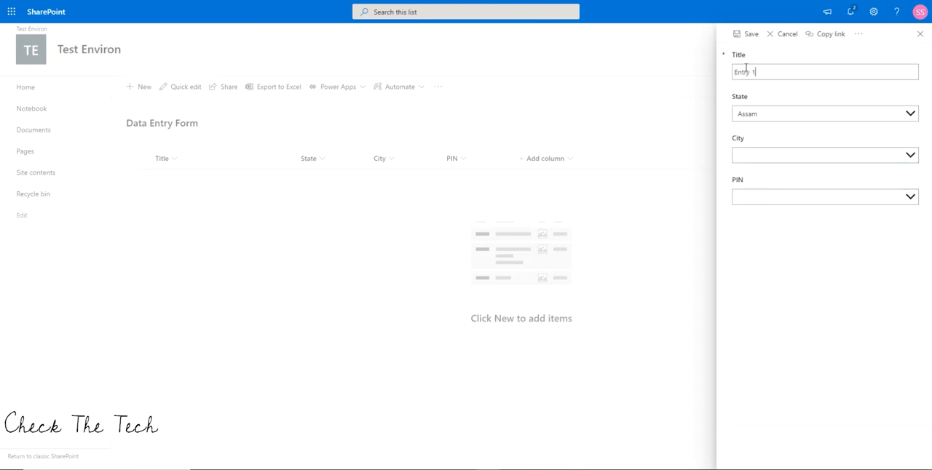
{"action": "left_click", "coordinate": [752, 35]}
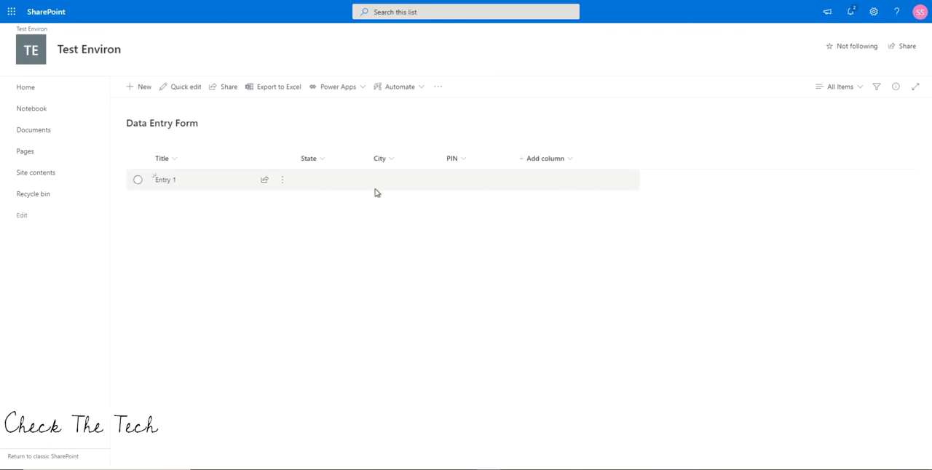
Reopen the list's form for customization in Power Apps and go to the State card formula flagged with an error.
{"action": "left_click", "coordinate": [348, 93]}
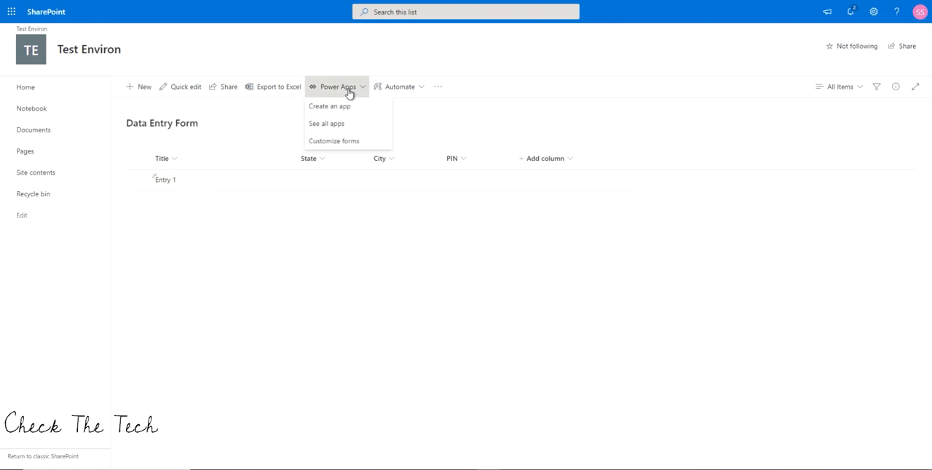
{"action": "left_click", "coordinate": [351, 144]}
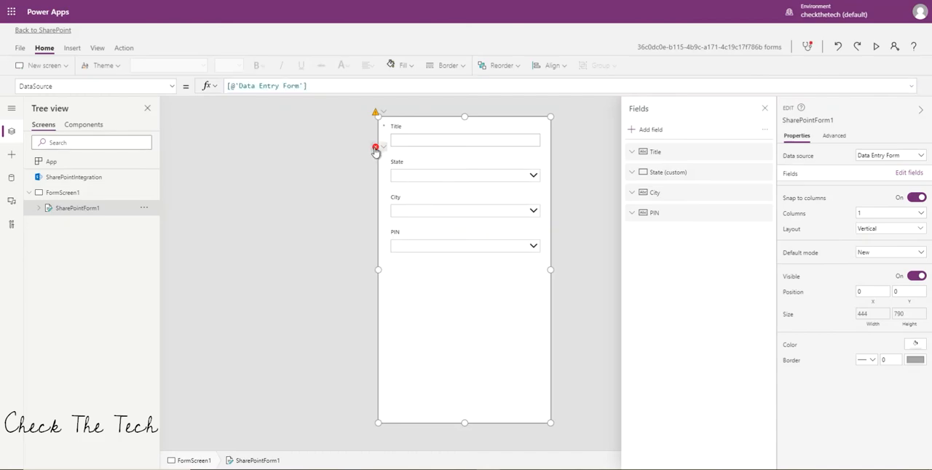
{"action": "left_click", "coordinate": [376, 149]}
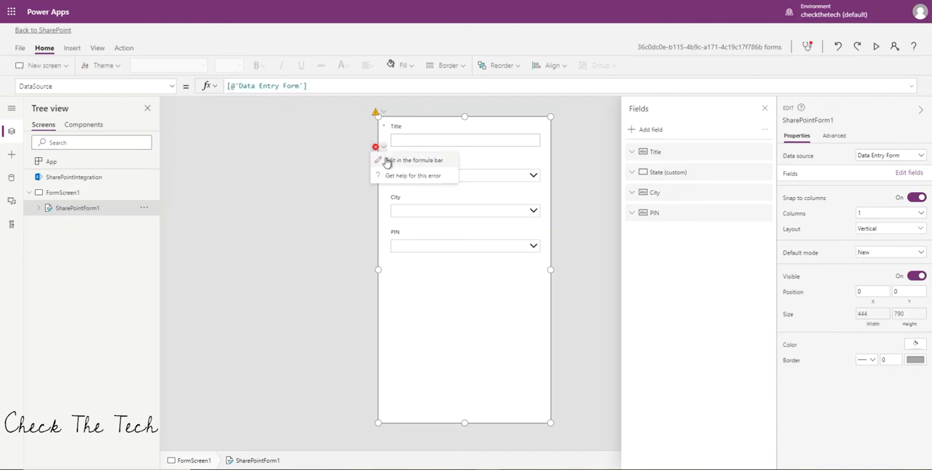
{"action": "left_click", "coordinate": [387, 161]}
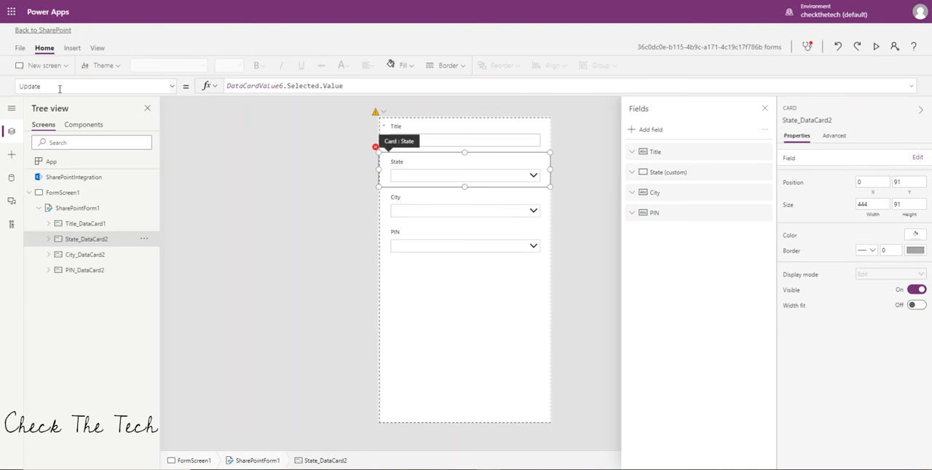
Change the State card's Update formula to DataCardValue6.Selected.Result.
{"action": "left_click", "coordinate": [48, 239]}
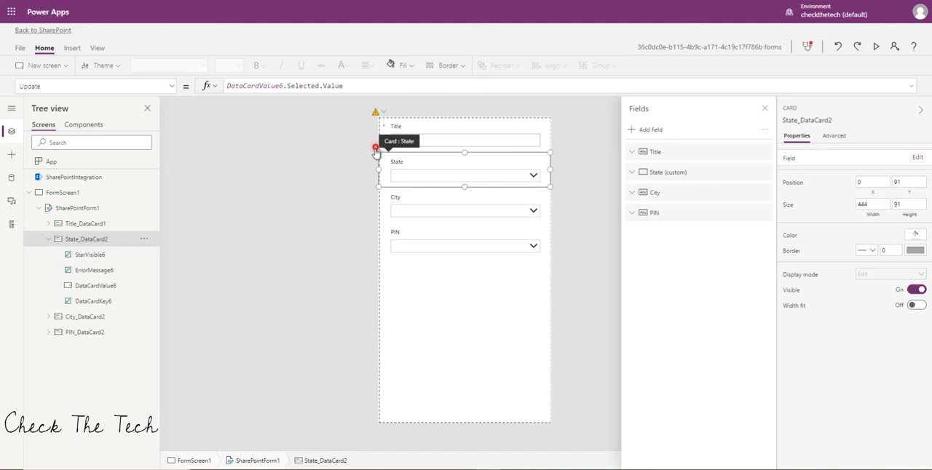
{"action": "mouse_move", "coordinate": [375, 152]}
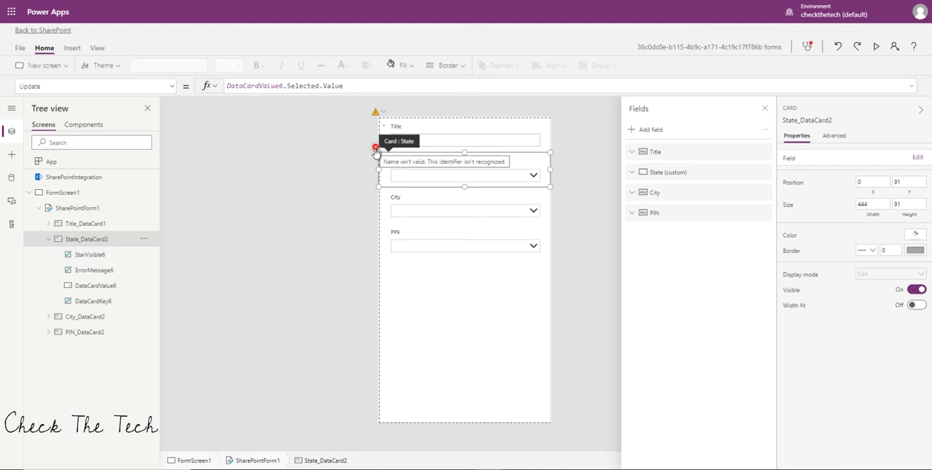
{"action": "left_click", "coordinate": [355, 88]}
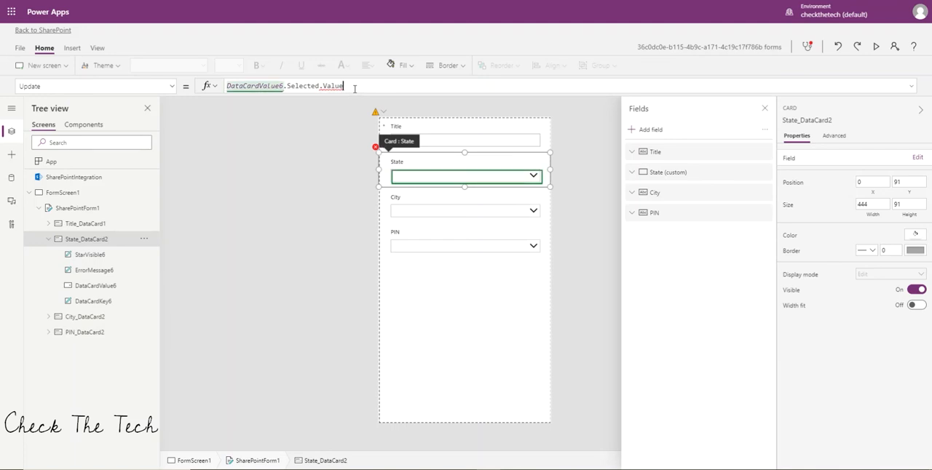
{"action": "mouse_move", "coordinate": [325, 88]}
{"action": "key", "text": "BackSpace"}
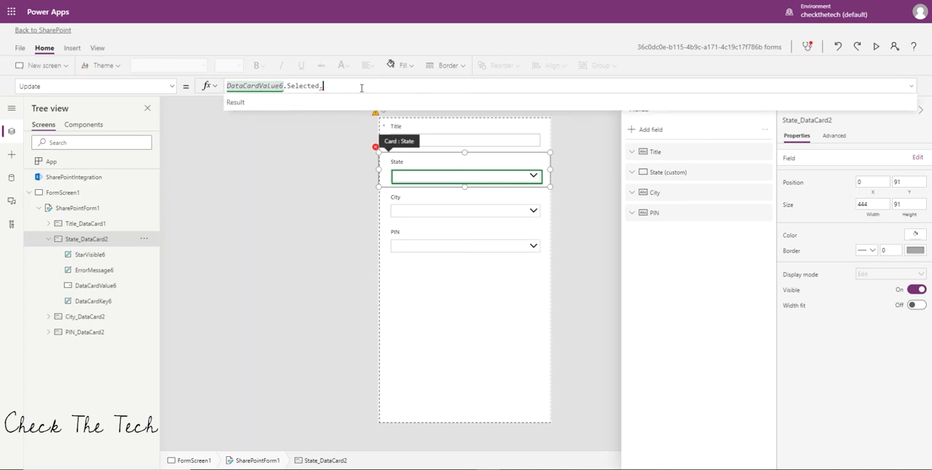
{"action": "key", "text": "Tab"}
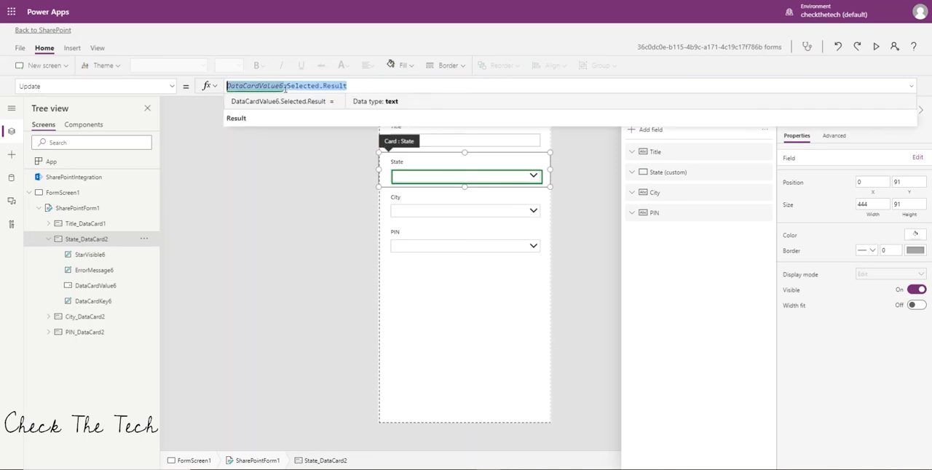
{"action": "left_click", "coordinate": [288, 239]}
Preview the form and choose Odisha in the State dropdown, and return to the editor.
{"action": "left_click", "coordinate": [876, 46]}
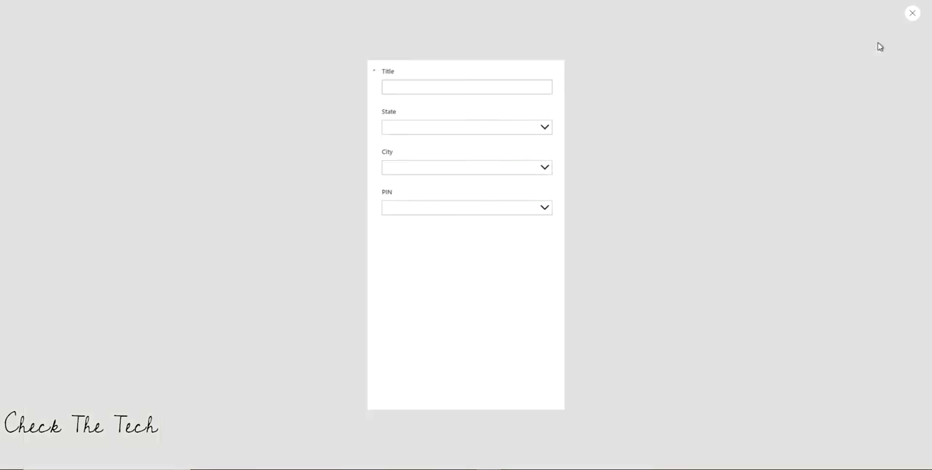
{"action": "left_click", "coordinate": [576, 97]}
{"action": "scroll", "coordinate": [518, 131], "scroll_direction": "down", "scroll_amount": 5}
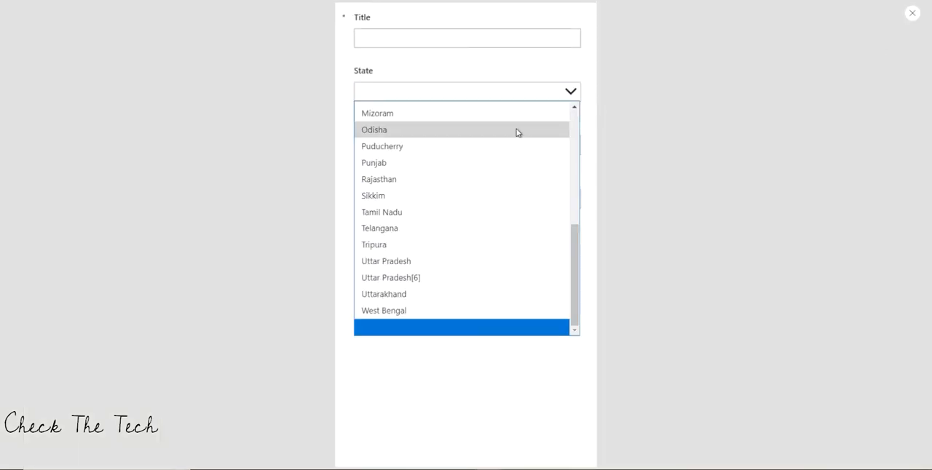
{"action": "left_click", "coordinate": [502, 133]}
{"action": "left_click", "coordinate": [912, 13]}
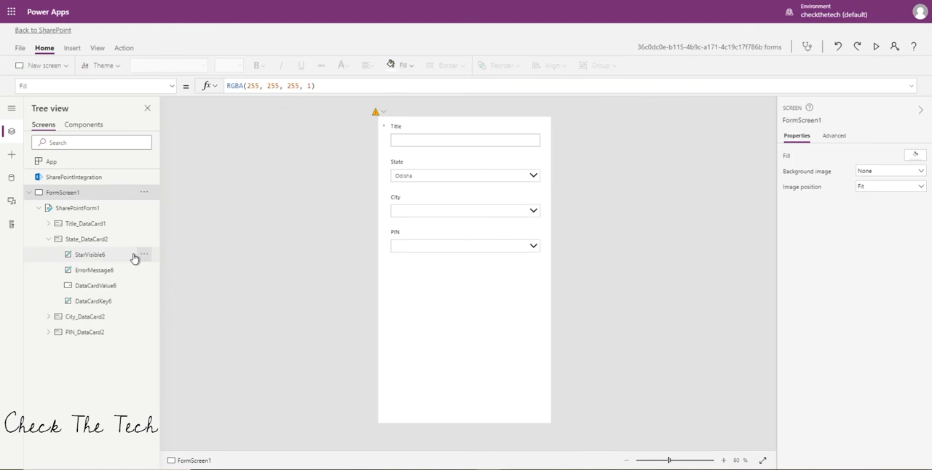
Inspect what the State card's Update formula evaluates to for the selected state.
{"action": "left_click", "coordinate": [88, 240]}
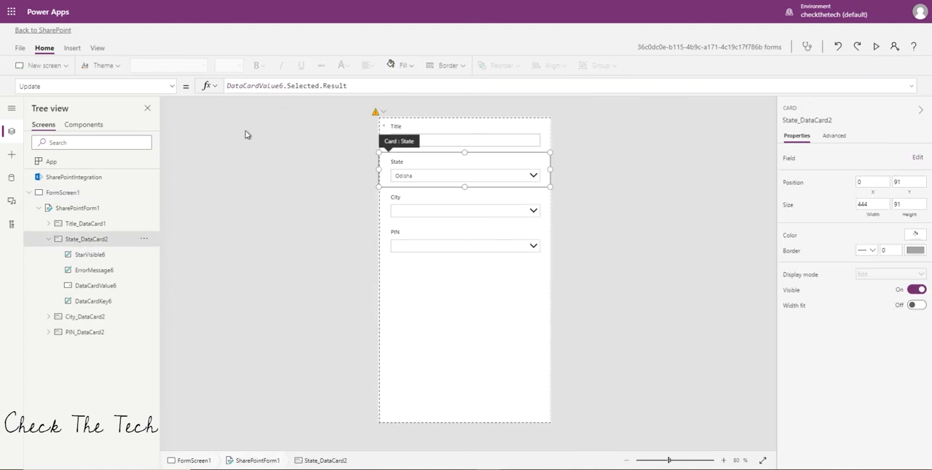
{"action": "left_click", "coordinate": [355, 87]}
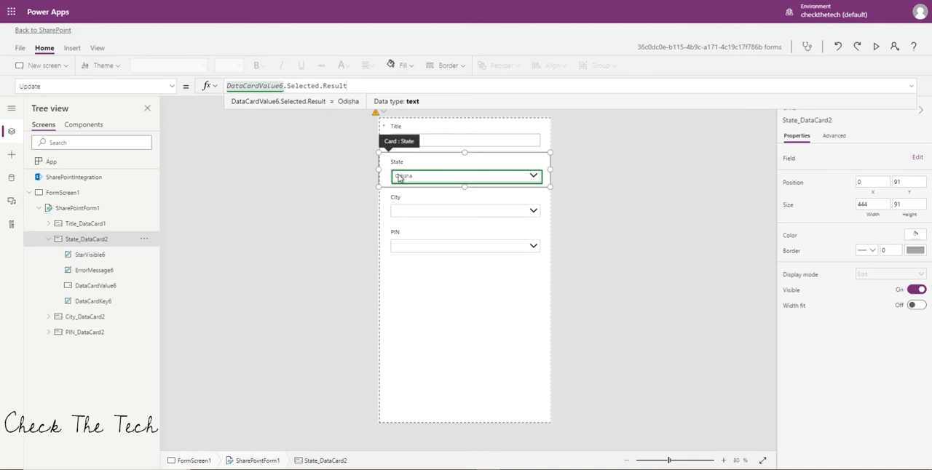
{"action": "left_click", "coordinate": [651, 195]}
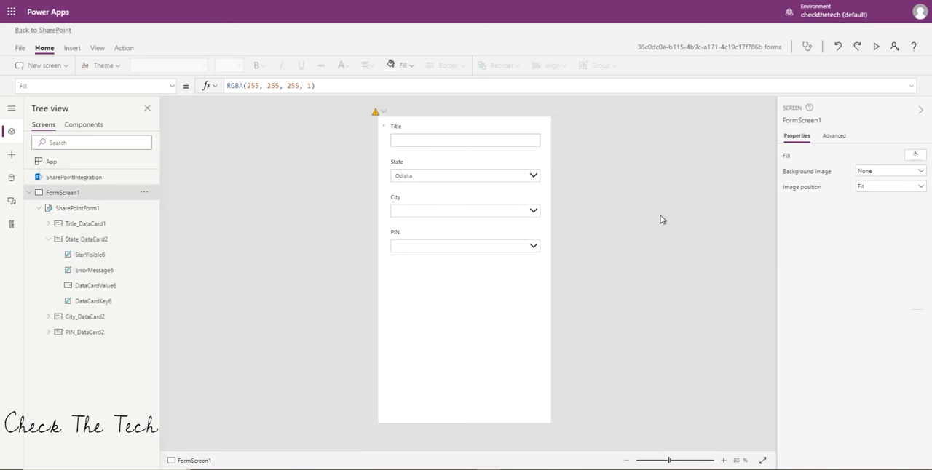
Select the dropdown inside the City card and unlock the card's properties for editing.
{"action": "left_click", "coordinate": [443, 212]}
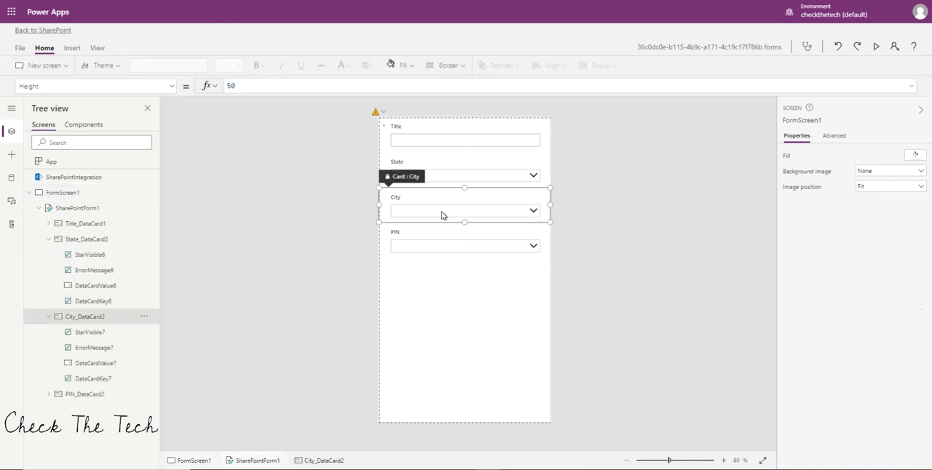
{"action": "left_click", "coordinate": [442, 211]}
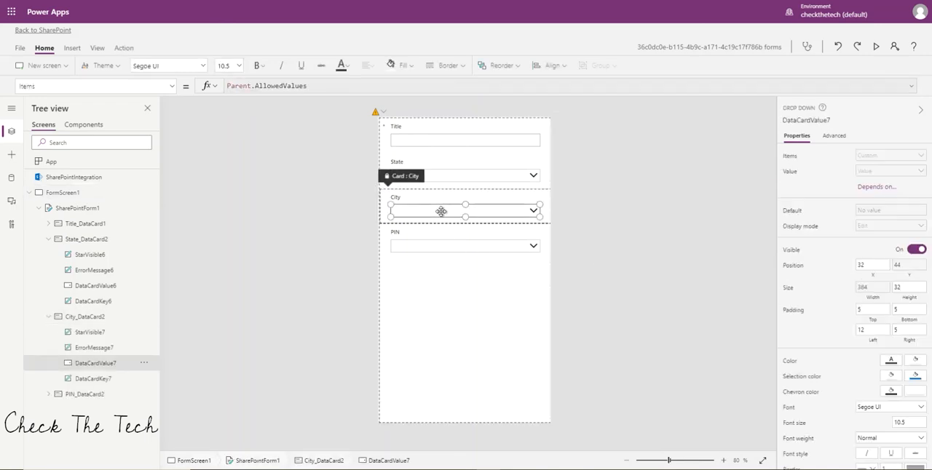
{"action": "left_click", "coordinate": [836, 138]}
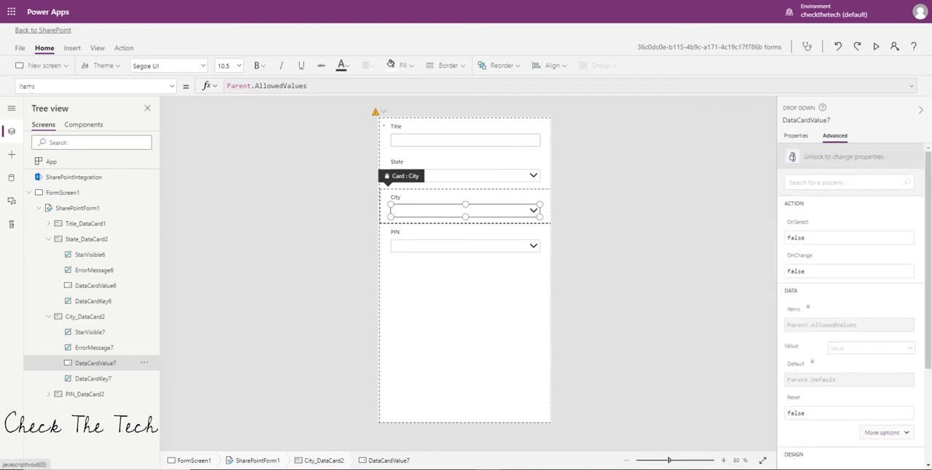
{"action": "left_click", "coordinate": [795, 156]}
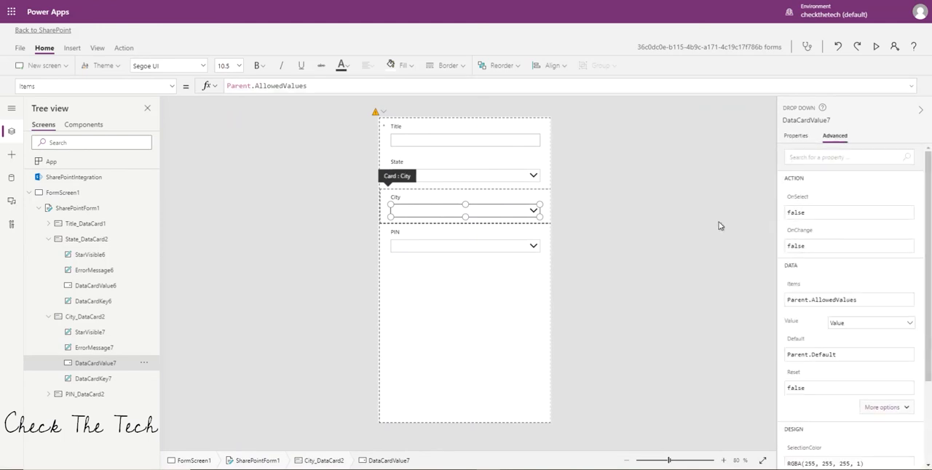
Make the City dropdown depend on DataCardValue6's Result, matched to the State field of the States And Cities list.
{"action": "left_click", "coordinate": [795, 139]}
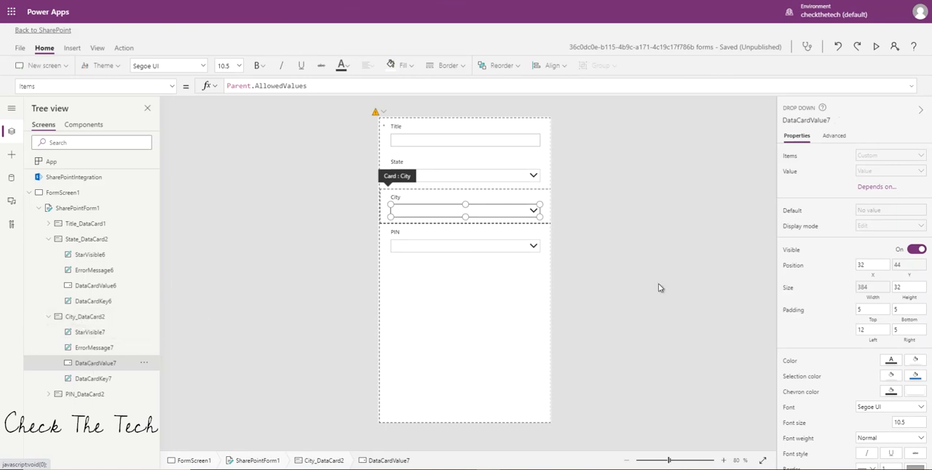
{"action": "left_click", "coordinate": [880, 188]}
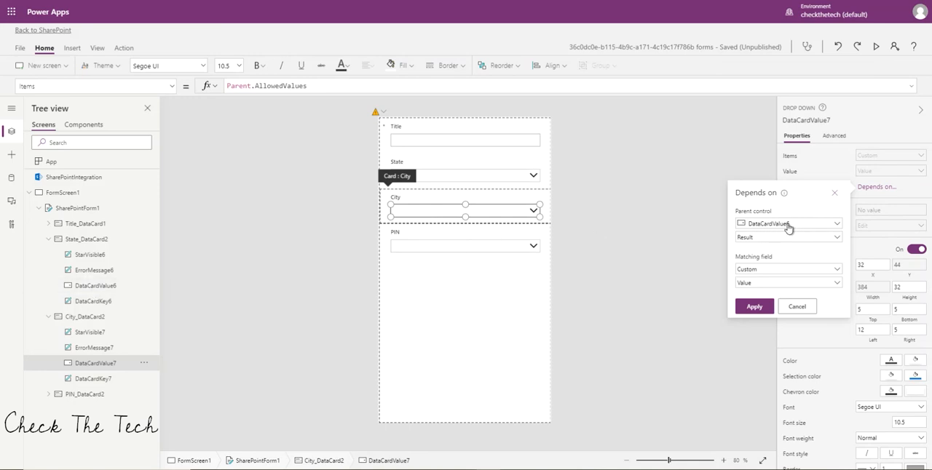
{"action": "left_click", "coordinate": [776, 272]}
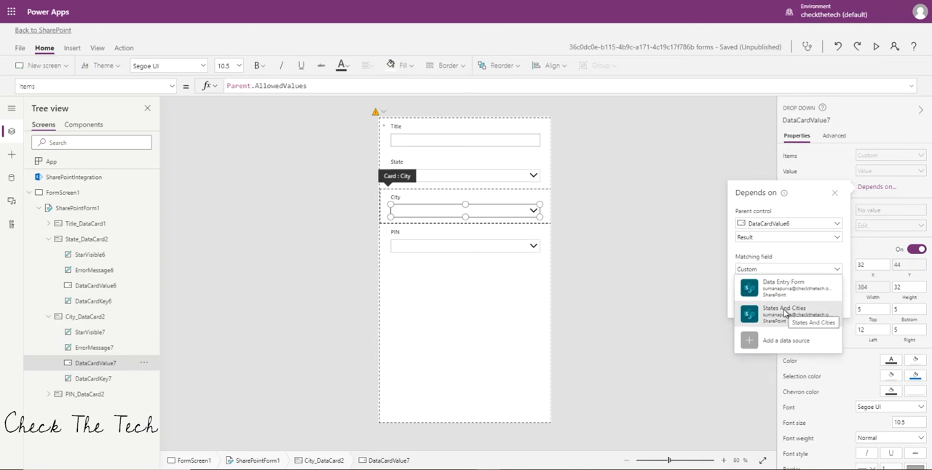
{"action": "left_click", "coordinate": [785, 315]}
{"action": "left_click", "coordinate": [763, 284]}
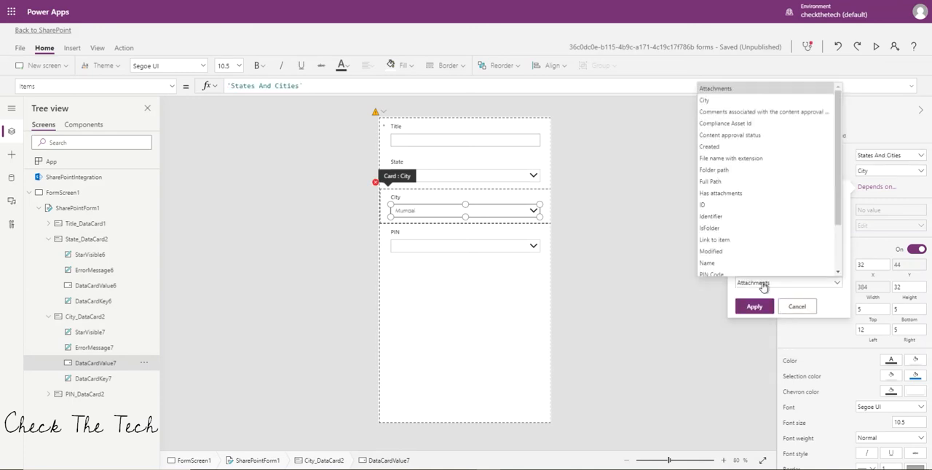
{"action": "left_click_drag", "start_coordinate": [837, 185], "coordinate": [839, 226]}
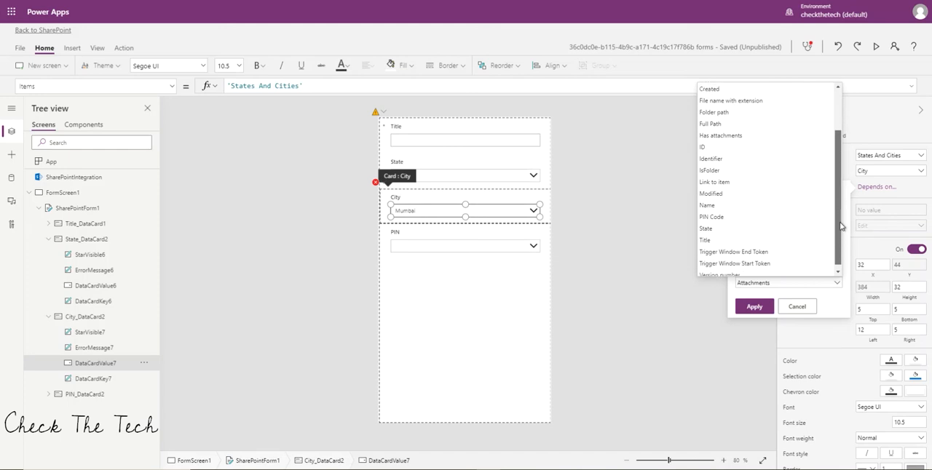
{"action": "left_click", "coordinate": [744, 231]}
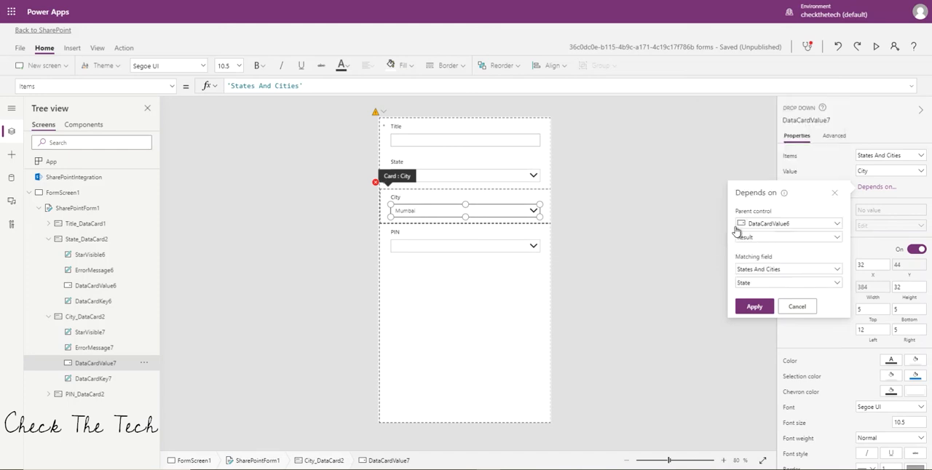
{"action": "left_click", "coordinate": [750, 309]}
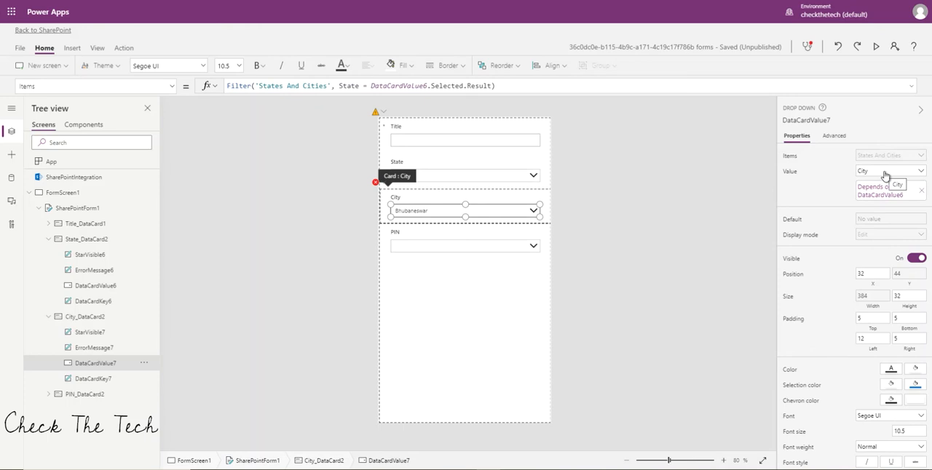
Preview the form, set State to Rajasthan and check which cities the City dropdown offers.
{"action": "left_click", "coordinate": [876, 47]}
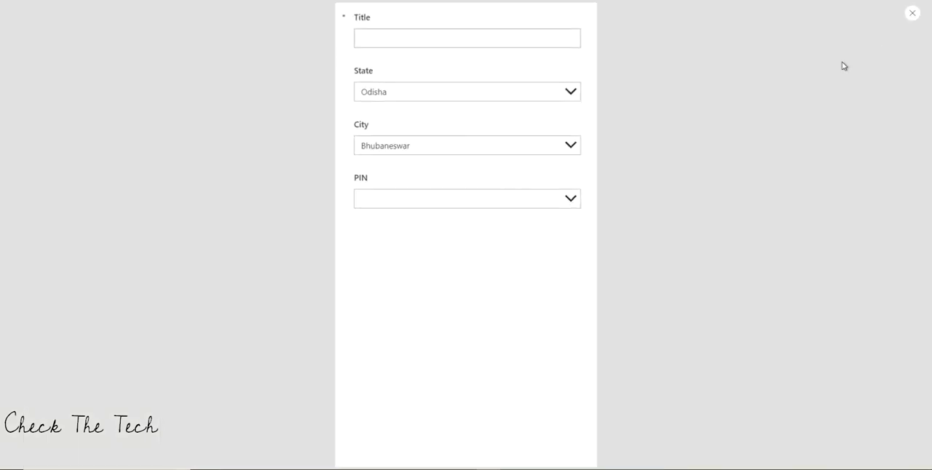
{"action": "left_click", "coordinate": [576, 94]}
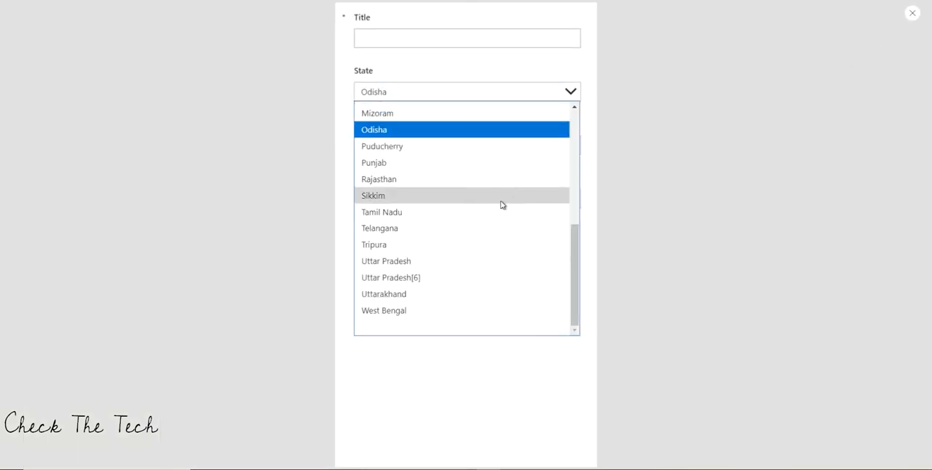
{"action": "left_click", "coordinate": [466, 181]}
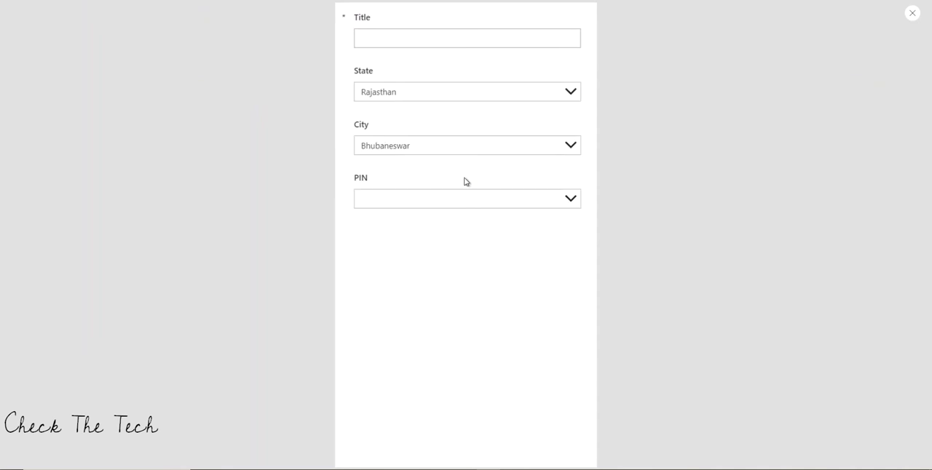
{"action": "left_click", "coordinate": [573, 147]}
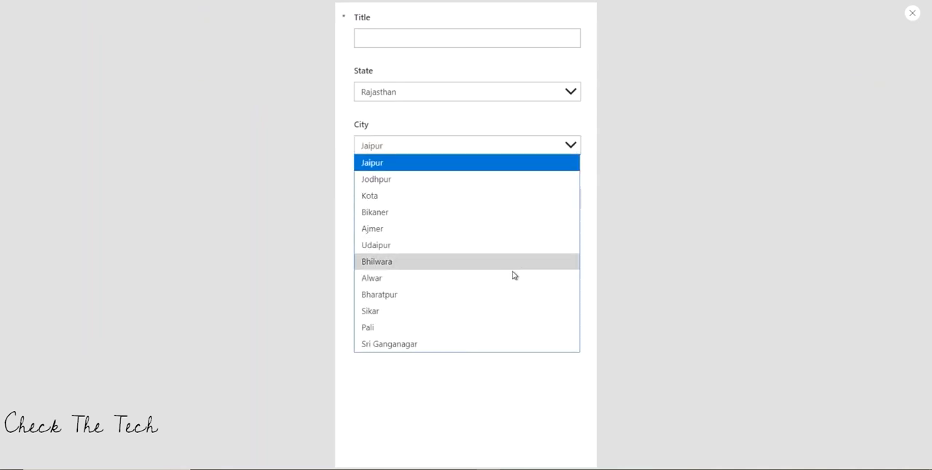
{"action": "left_click", "coordinate": [912, 13]}
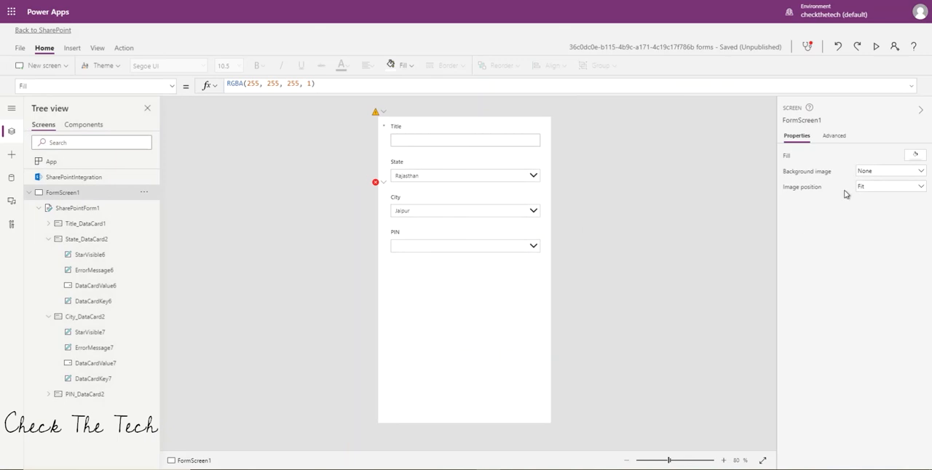
Change the City dropdown's Items formula to Sort(Filter('States And Cities', State = DataCardValue6.Selected.Result),City,Ascending).
{"action": "left_click", "coordinate": [450, 217]}
{"action": "left_click", "coordinate": [447, 210]}
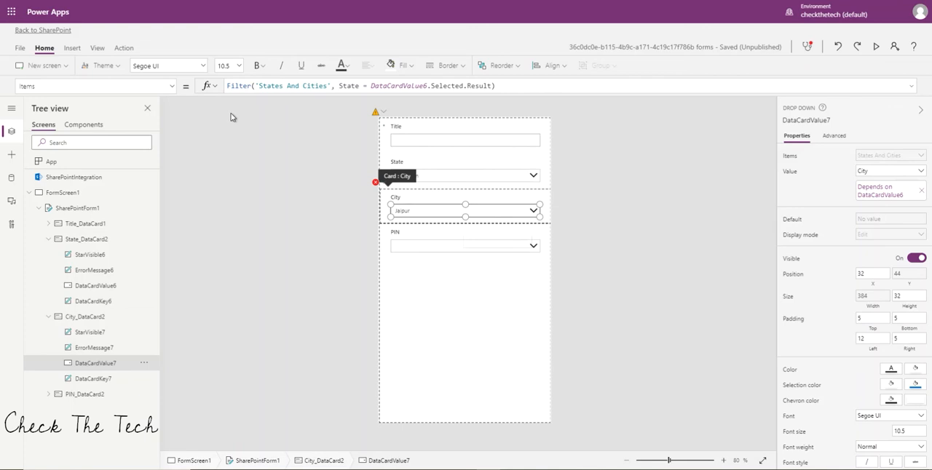
{"action": "left_click", "coordinate": [228, 87]}
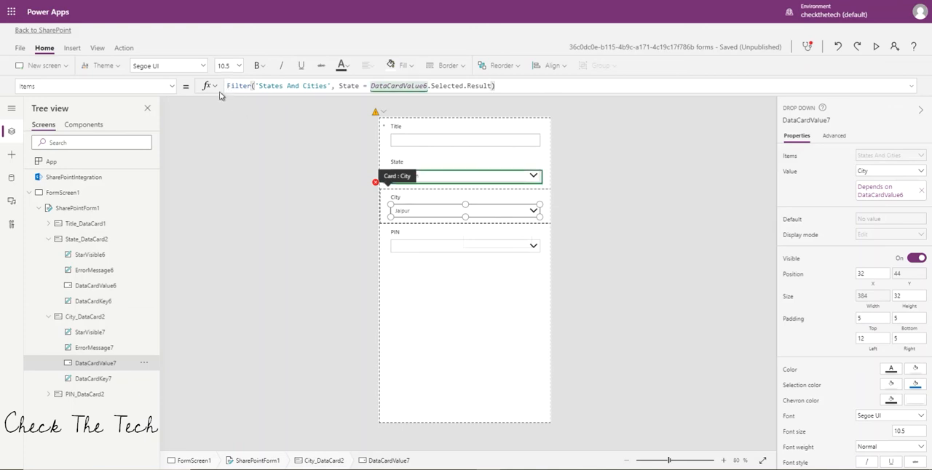
{"action": "left_click", "coordinate": [229, 85]}
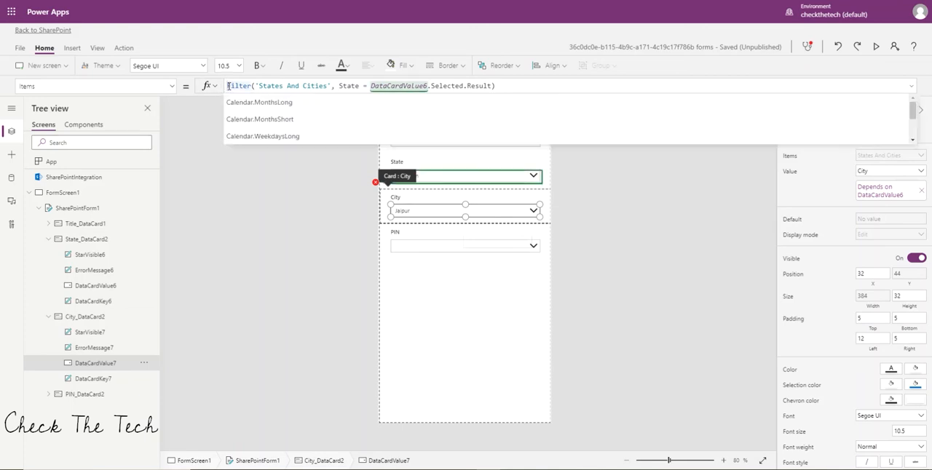
{"action": "type", "text": "Sort("}
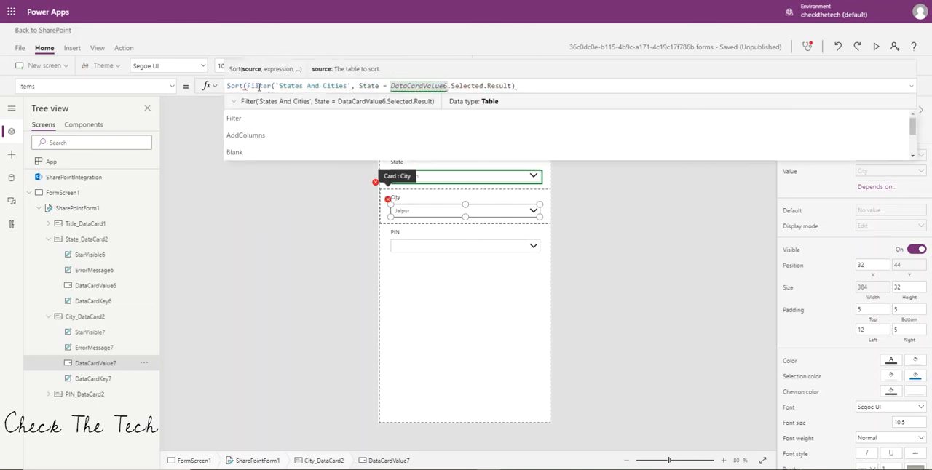
{"action": "left_click", "coordinate": [522, 86]}
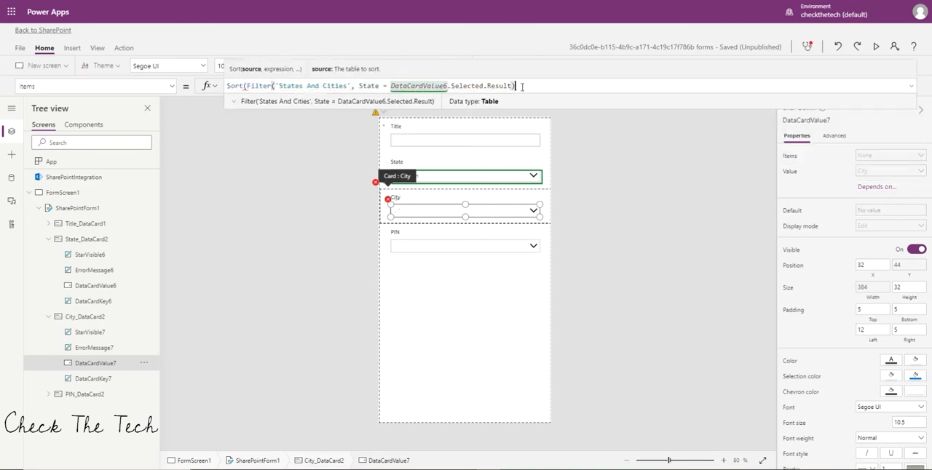
{"action": "type", "text": ","}
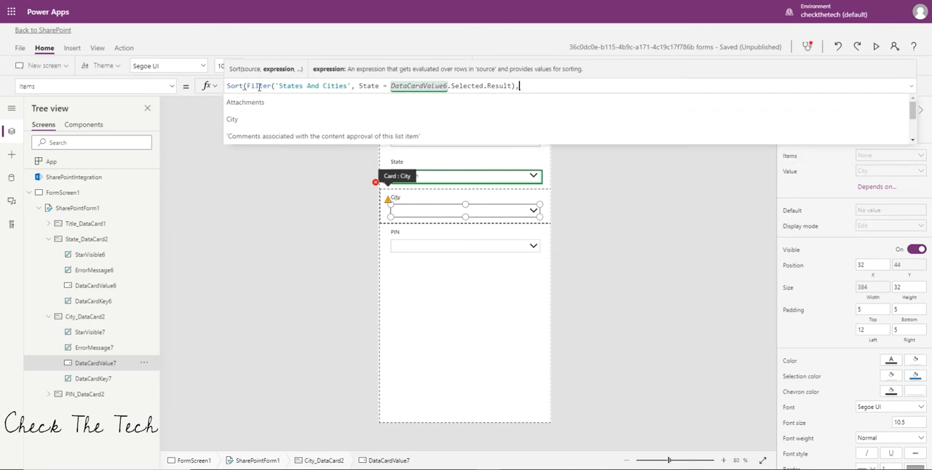
{"action": "left_click", "coordinate": [260, 126]}
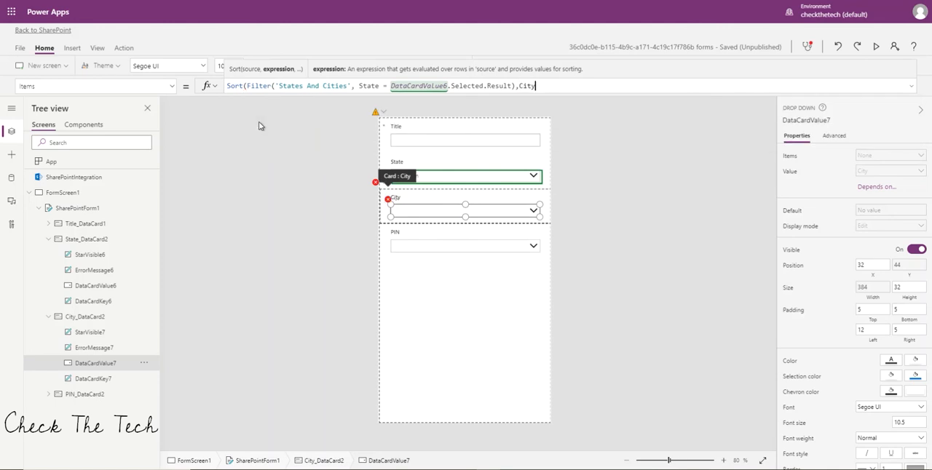
{"action": "left_click", "coordinate": [470, 107]}
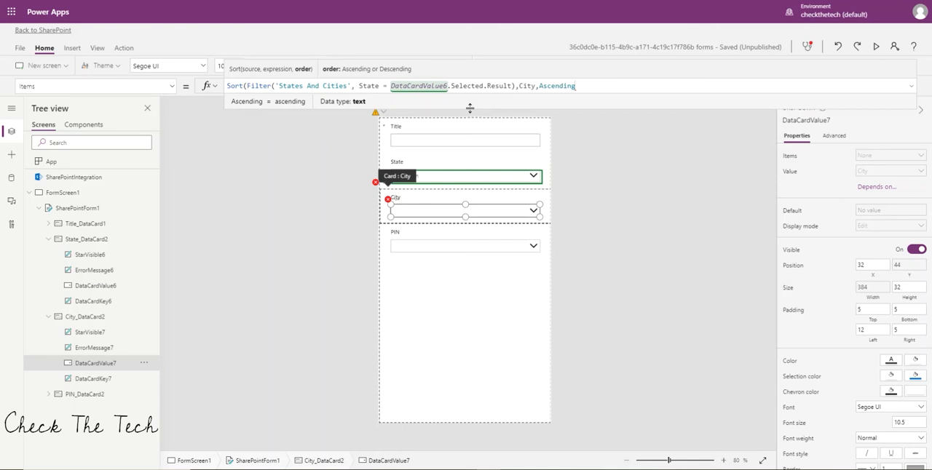
{"action": "type", "text": ")"}
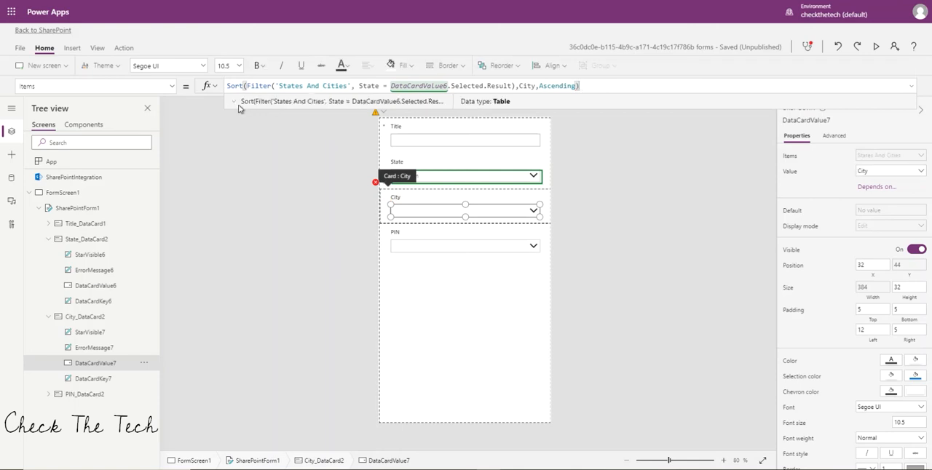
Examine the result table of the City dropdown's sorted Items formula, and leave the formula.
{"action": "left_click", "coordinate": [233, 103]}
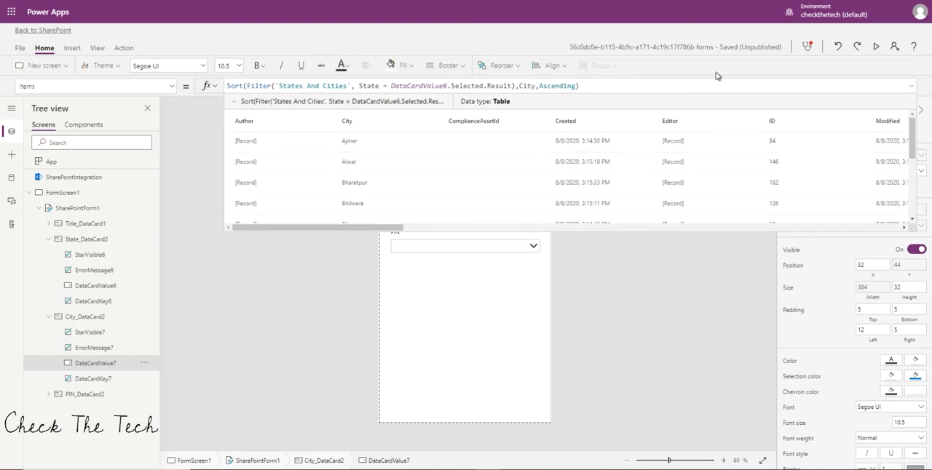
{"action": "left_click", "coordinate": [914, 89]}
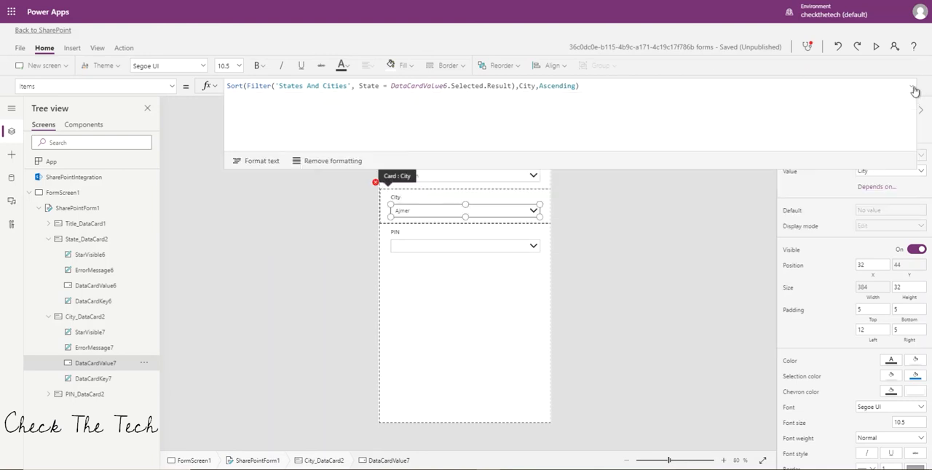
{"action": "left_click", "coordinate": [914, 89]}
{"action": "left_click", "coordinate": [663, 218]}
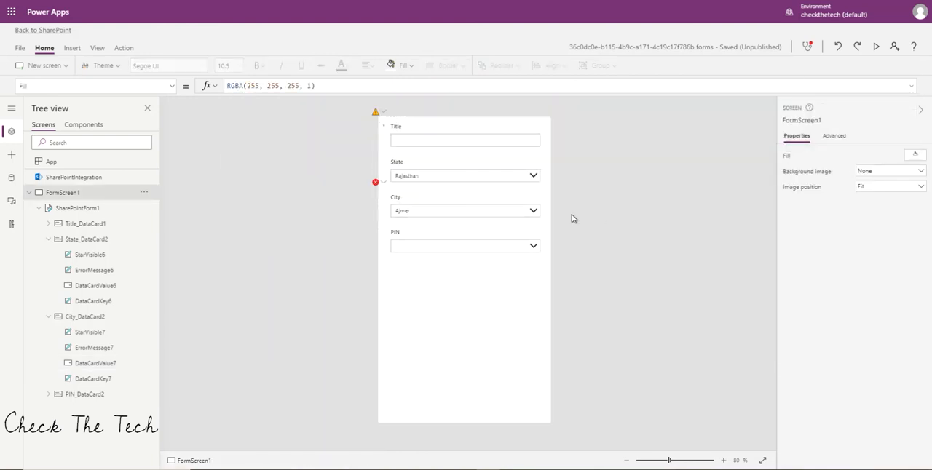
Preview the form, set State to Tamil Nadu and check which cities the City dropdown offers.
{"action": "left_click", "coordinate": [869, 45]}
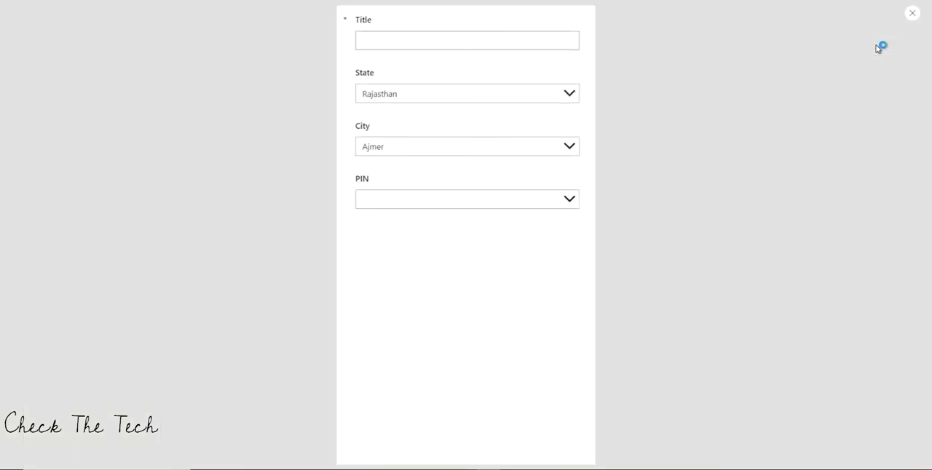
{"action": "left_click", "coordinate": [571, 88]}
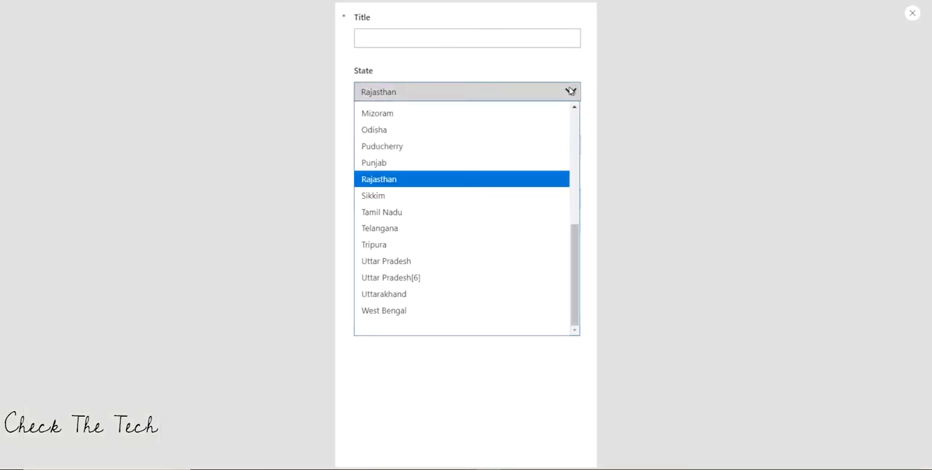
{"action": "left_click", "coordinate": [490, 215]}
{"action": "left_click", "coordinate": [571, 145]}
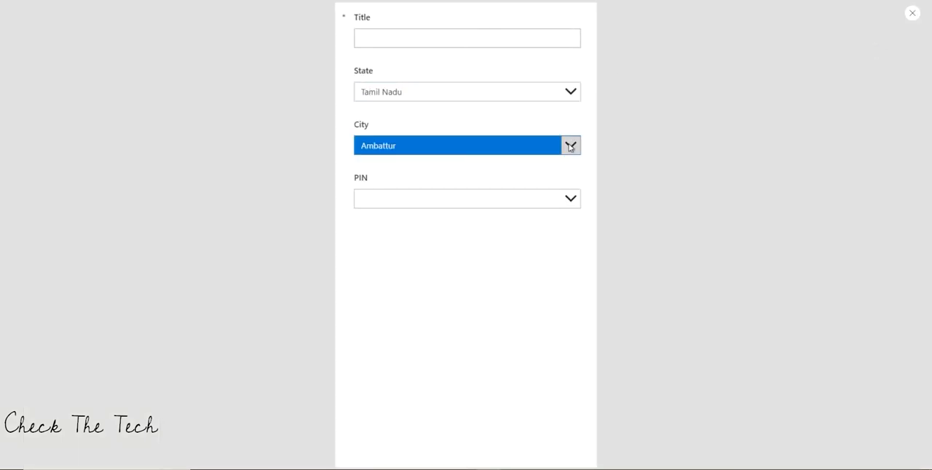
{"action": "mouse_move", "coordinate": [577, 181]}
{"action": "left_mouse_down"}
{"action": "mouse_move", "coordinate": [576, 252]}
{"action": "mouse_move", "coordinate": [578, 194]}
{"action": "left_mouse_up"}
{"action": "left_click", "coordinate": [908, 20]}
{"action": "left_click", "coordinate": [908, 18]}
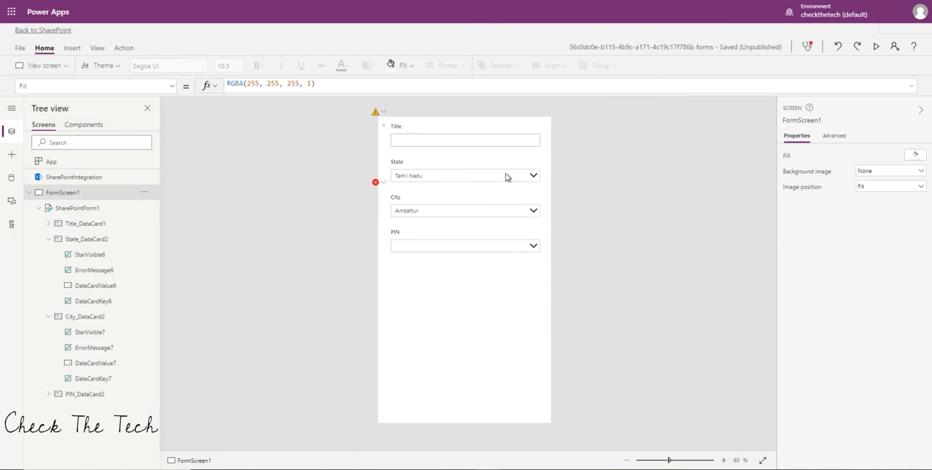
Change the City card's Update formula to DataCardValue7.Selected.City to fix the error on the card.
{"action": "left_click", "coordinate": [375, 185]}
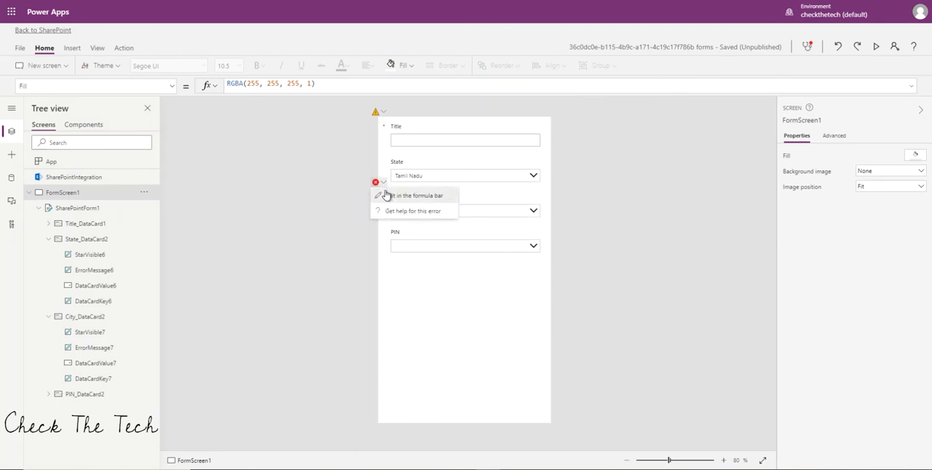
{"action": "left_click", "coordinate": [386, 193]}
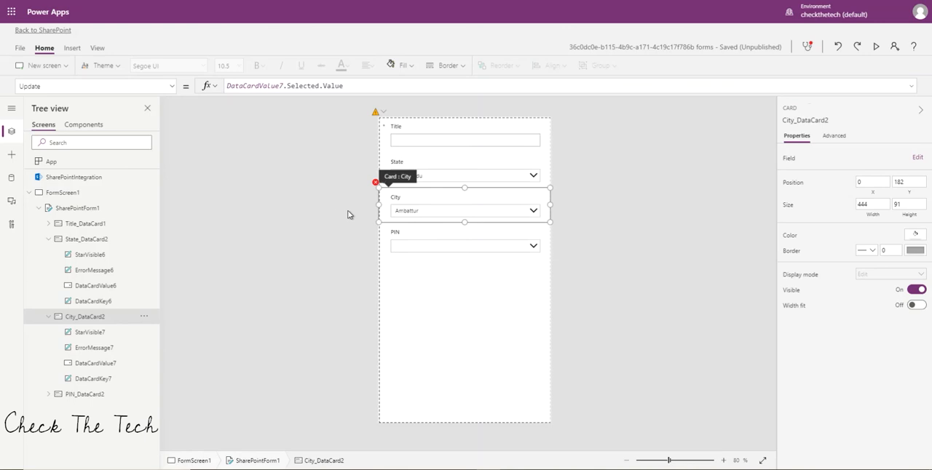
{"action": "left_click", "coordinate": [368, 85]}
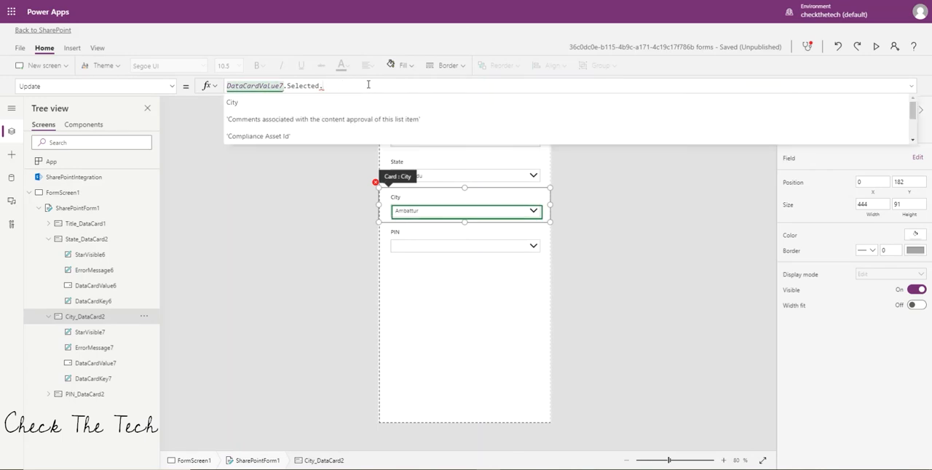
{"action": "left_click", "coordinate": [364, 103]}
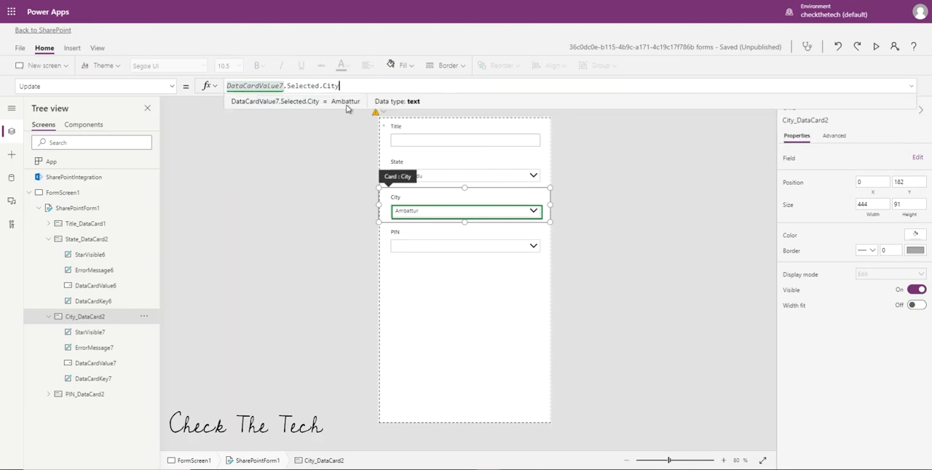
{"action": "left_click", "coordinate": [663, 239]}
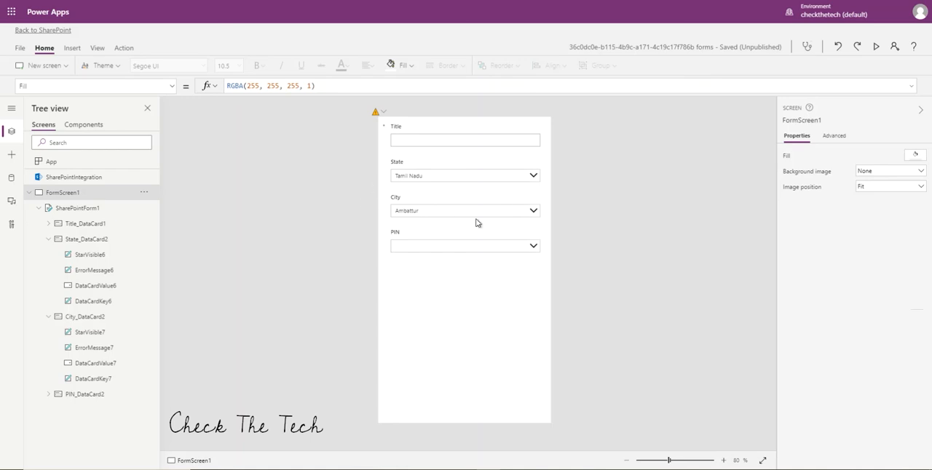
Open the dependency settings of the PIN dropdown and choose DataCardValue7 with its City field as the parent control.
{"action": "left_click", "coordinate": [447, 248]}
{"action": "left_click", "coordinate": [447, 247]}
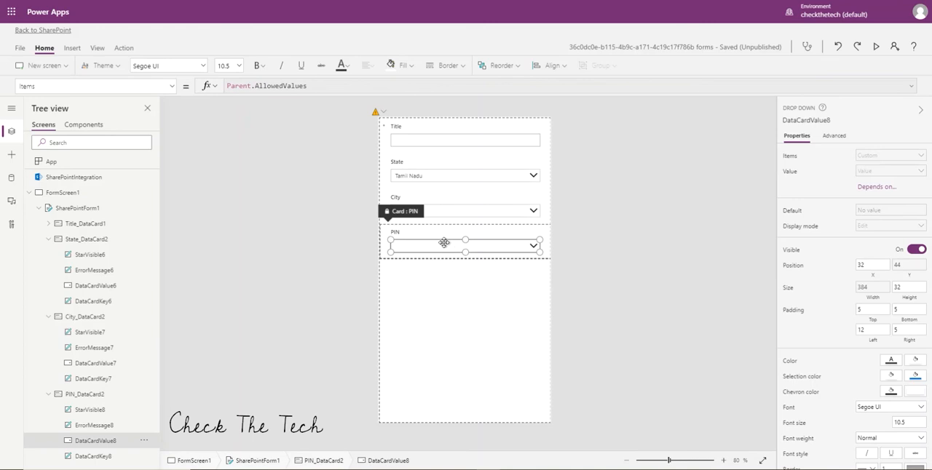
{"action": "left_click", "coordinate": [832, 138]}
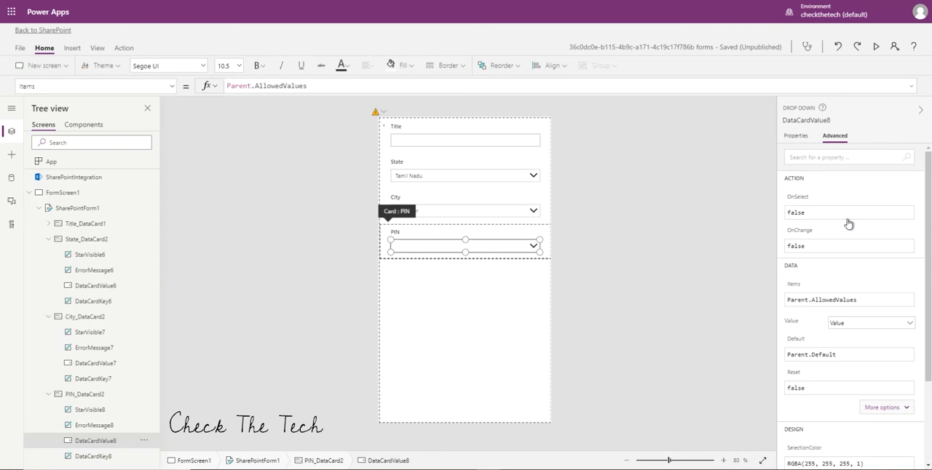
{"action": "left_click", "coordinate": [795, 138]}
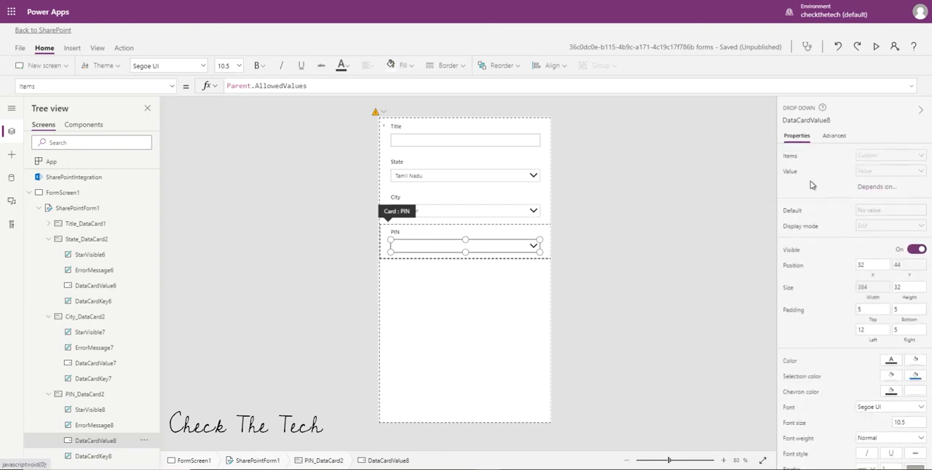
{"action": "left_click", "coordinate": [869, 189]}
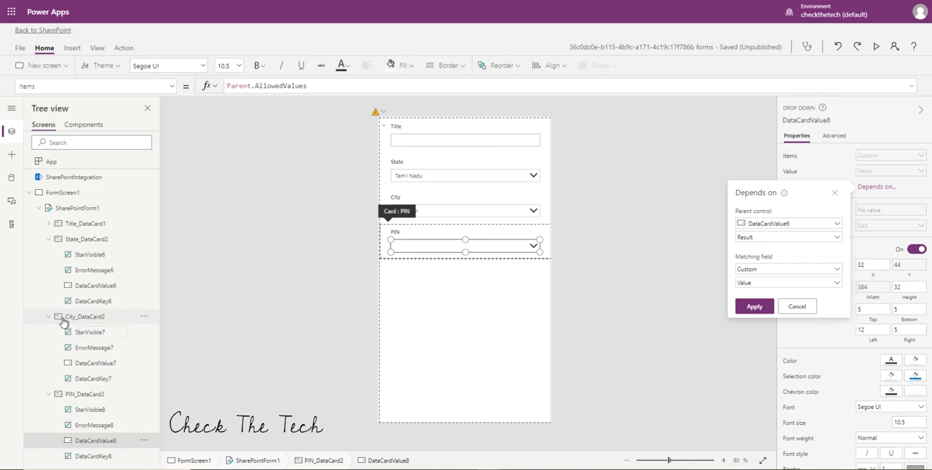
{"action": "left_click", "coordinate": [775, 230]}
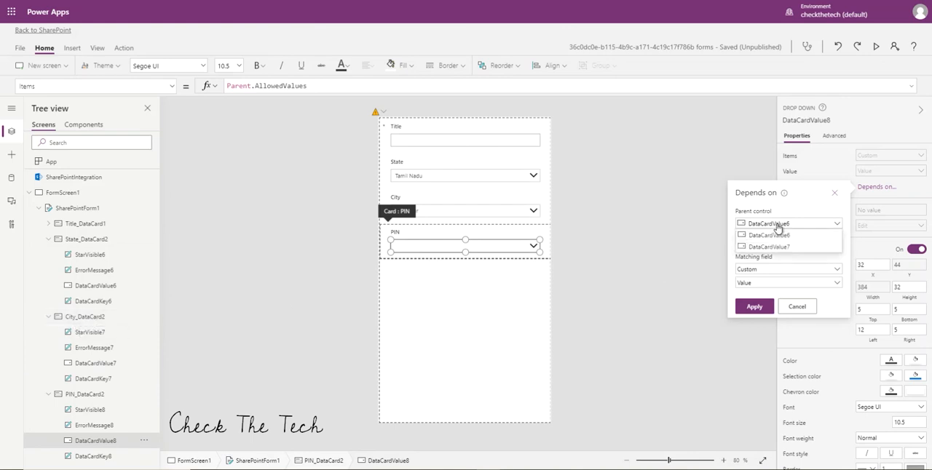
{"action": "left_click", "coordinate": [783, 247]}
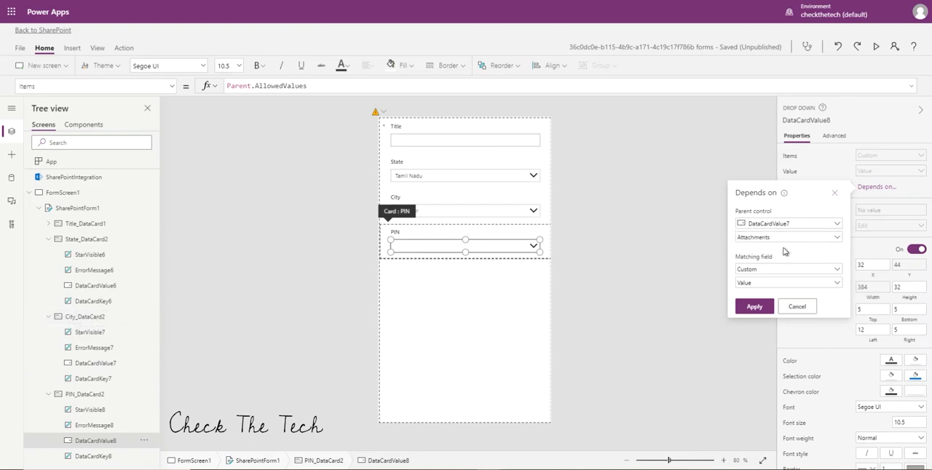
{"action": "left_click", "coordinate": [837, 239]}
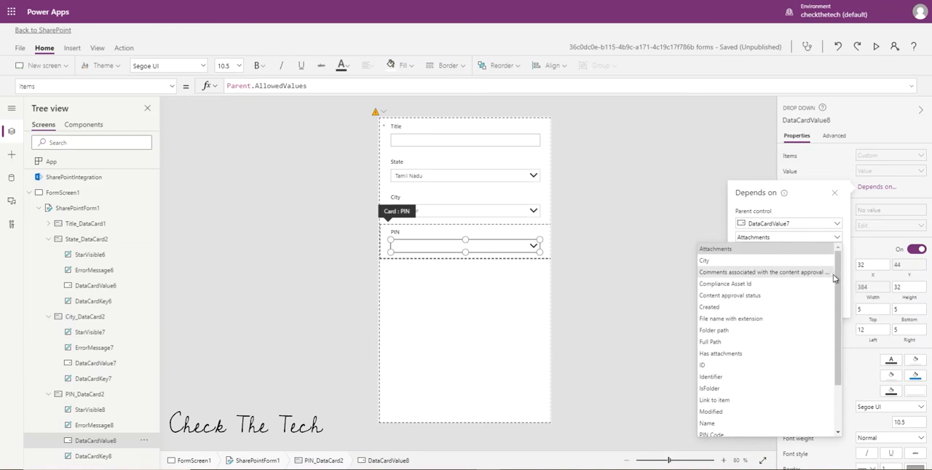
{"action": "left_click_drag", "start_coordinate": [839, 342], "coordinate": [845, 396]}
{"action": "scroll", "coordinate": [843, 396], "scroll_direction": "up", "scroll_amount": 5}
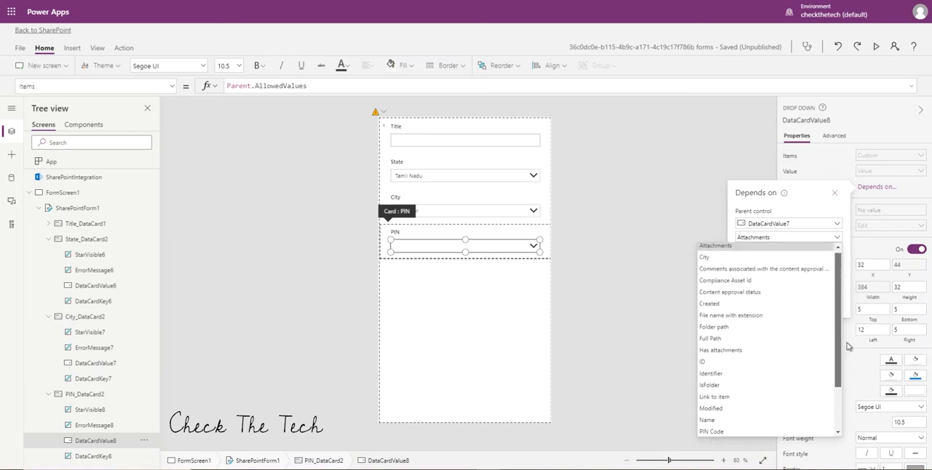
{"action": "left_click", "coordinate": [697, 266]}
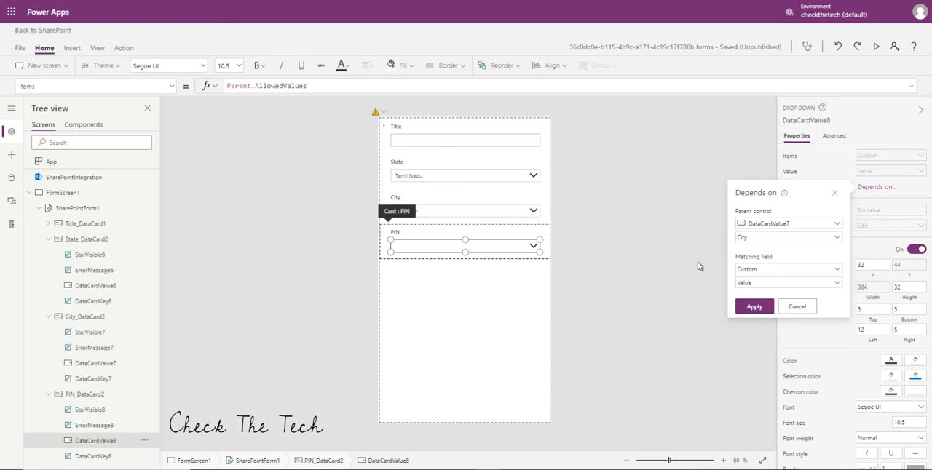
Match the PIN dropdown's dependency to the City field of the States And Cities list and apply it.
{"action": "left_click", "coordinate": [787, 271]}
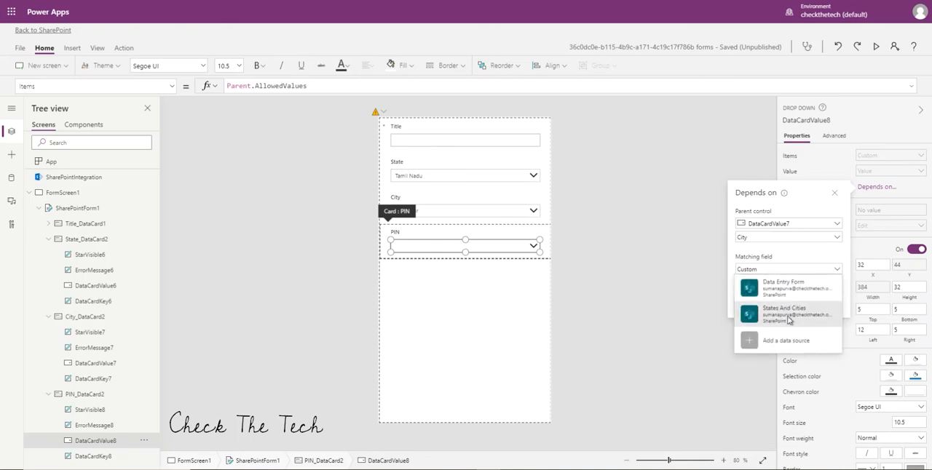
{"action": "left_click", "coordinate": [788, 314]}
{"action": "left_click", "coordinate": [790, 286]}
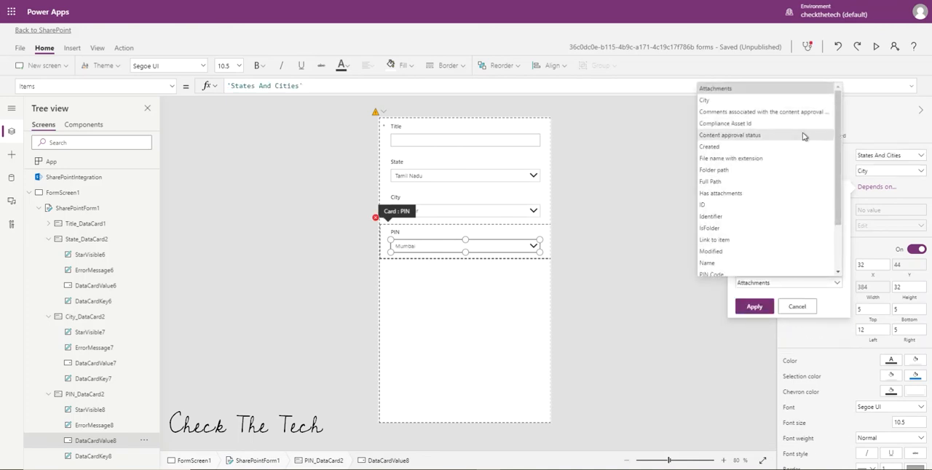
{"action": "left_click", "coordinate": [760, 101]}
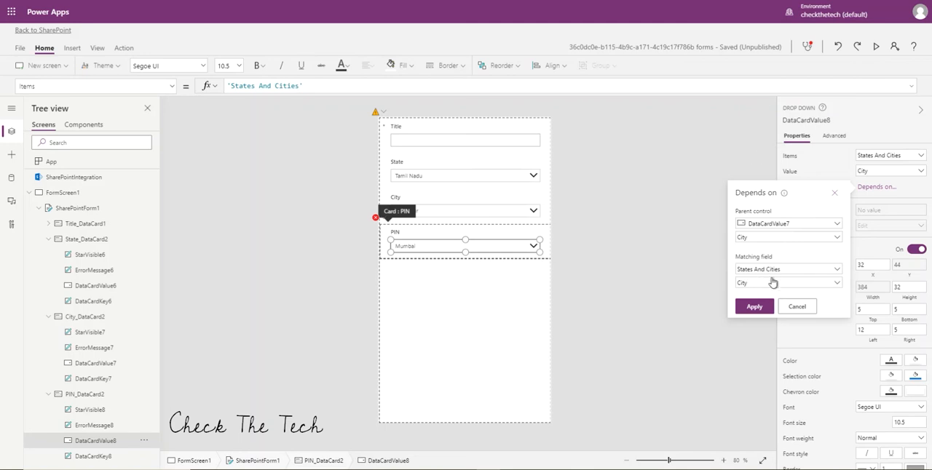
{"action": "left_click", "coordinate": [754, 306]}
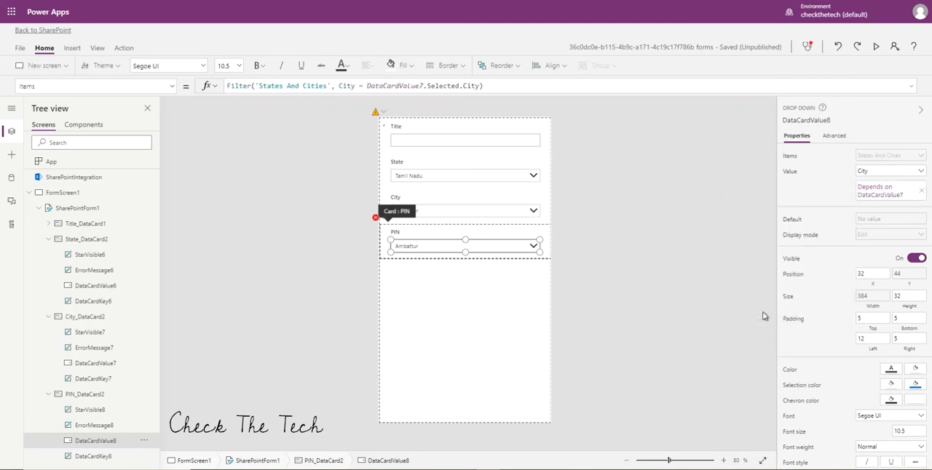
Set the value shown in the PIN dropdown to the PIN Code field.
{"action": "left_click", "coordinate": [914, 176]}
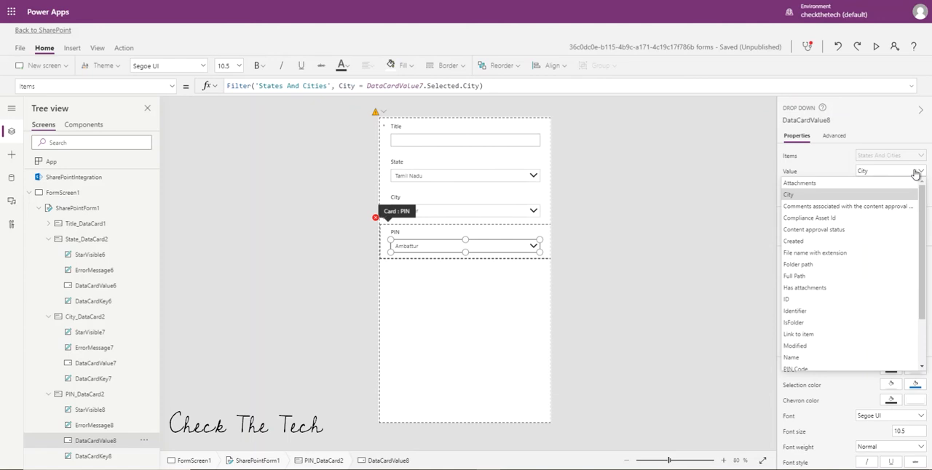
{"action": "scroll", "coordinate": [919, 217], "scroll_direction": "down", "scroll_amount": 3}
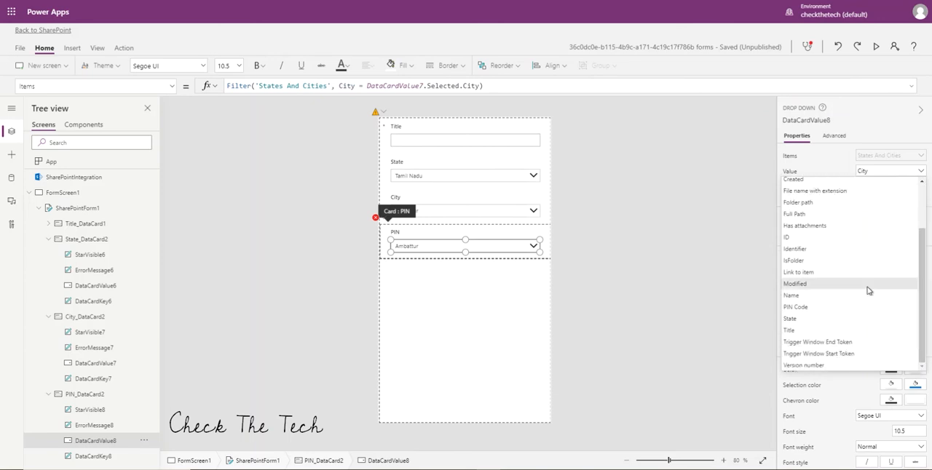
{"action": "left_click", "coordinate": [844, 309]}
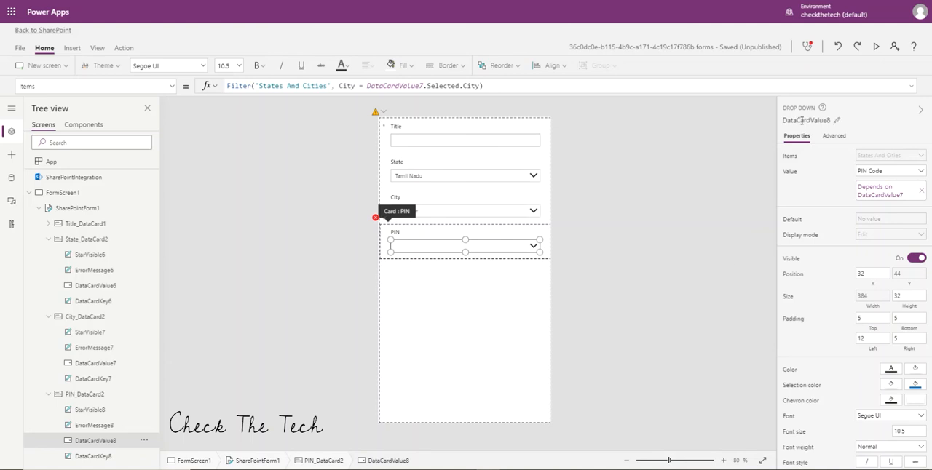
Preview the form, set State to Telangana and check the resulting City and PIN choices.
{"action": "left_click", "coordinate": [877, 48]}
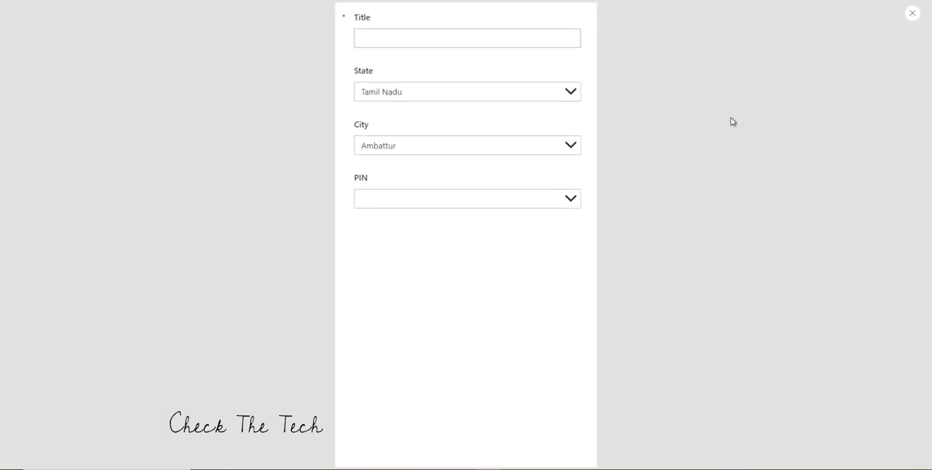
{"action": "left_click", "coordinate": [579, 97]}
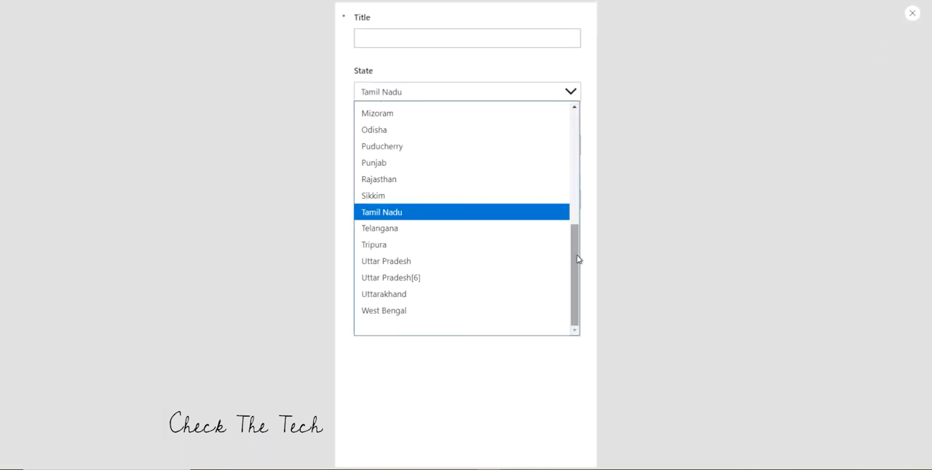
{"action": "left_click", "coordinate": [442, 235]}
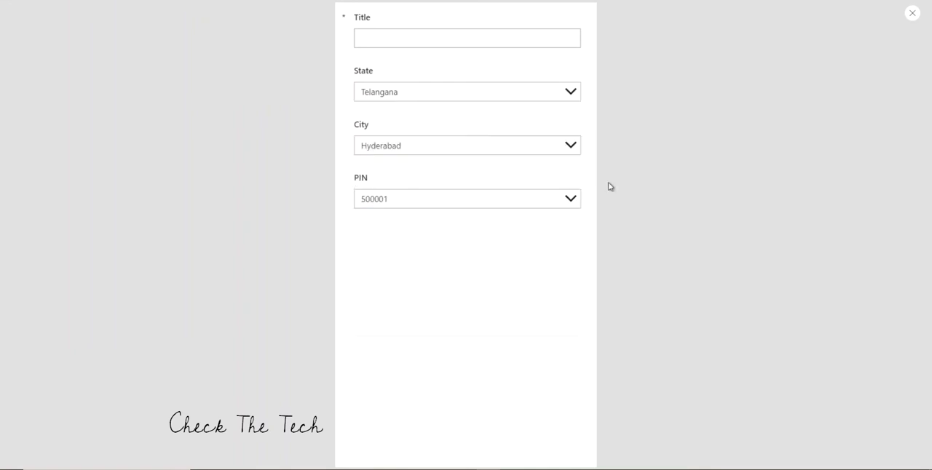
{"action": "left_click", "coordinate": [573, 146]}
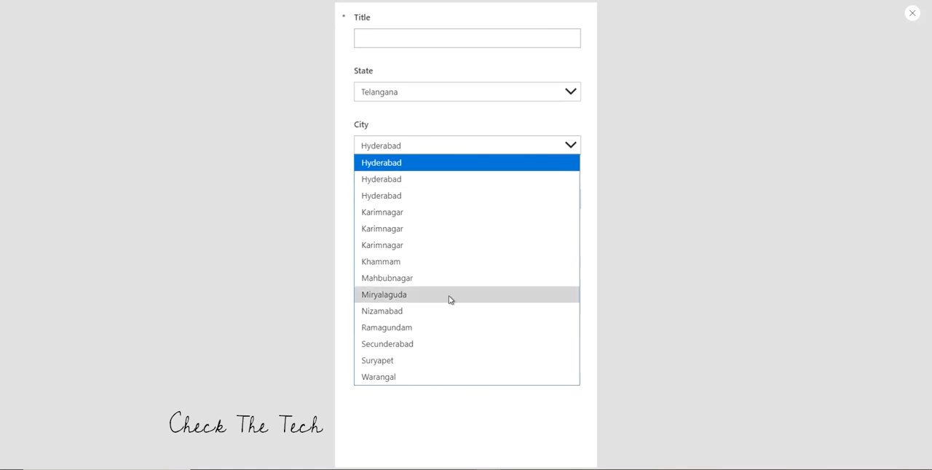
{"action": "left_click", "coordinate": [912, 13]}
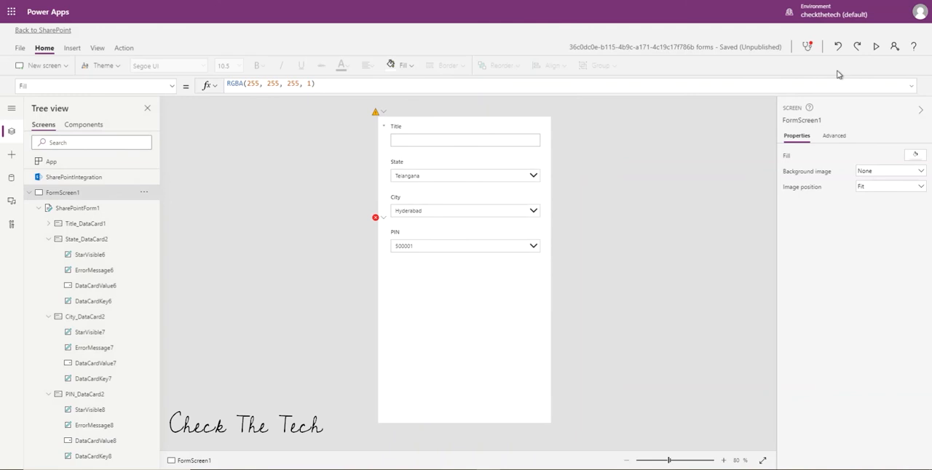
Preview the form again, set City to Karimnagar and check which codes the PIN dropdown offers.
{"action": "left_click", "coordinate": [875, 47]}
{"action": "left_click", "coordinate": [571, 145]}
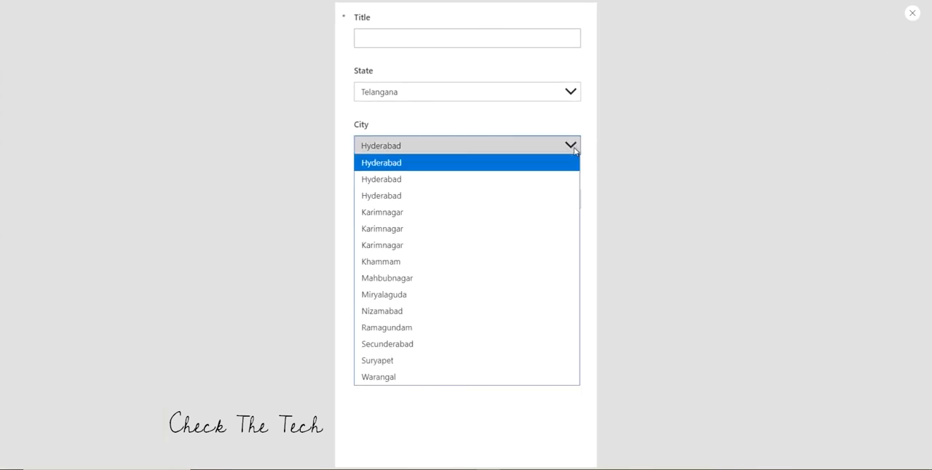
{"action": "left_click", "coordinate": [493, 232]}
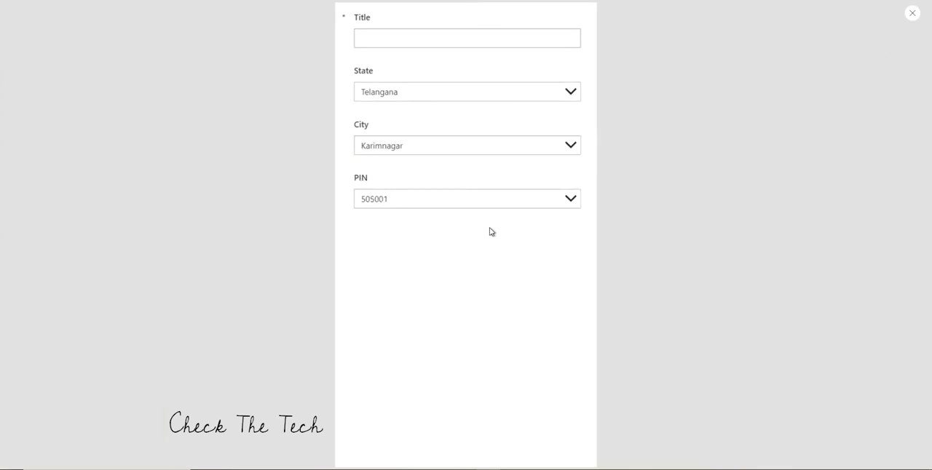
{"action": "left_click", "coordinate": [444, 207]}
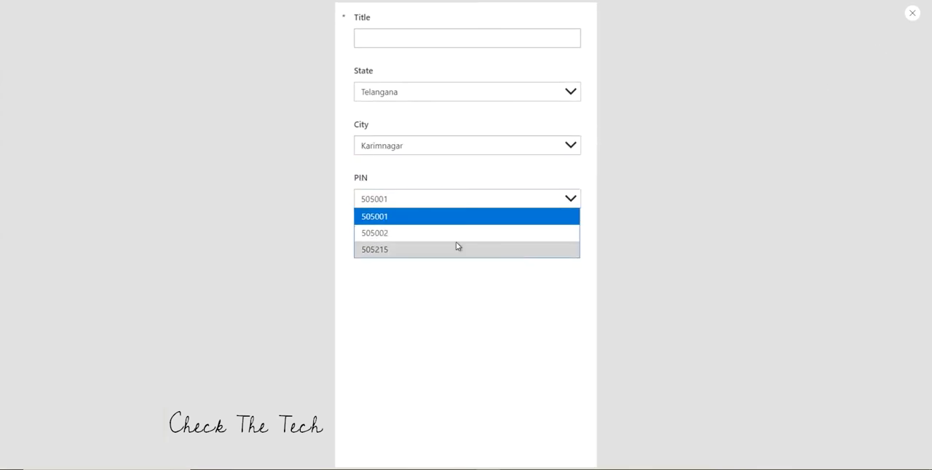
{"action": "left_click", "coordinate": [912, 14]}
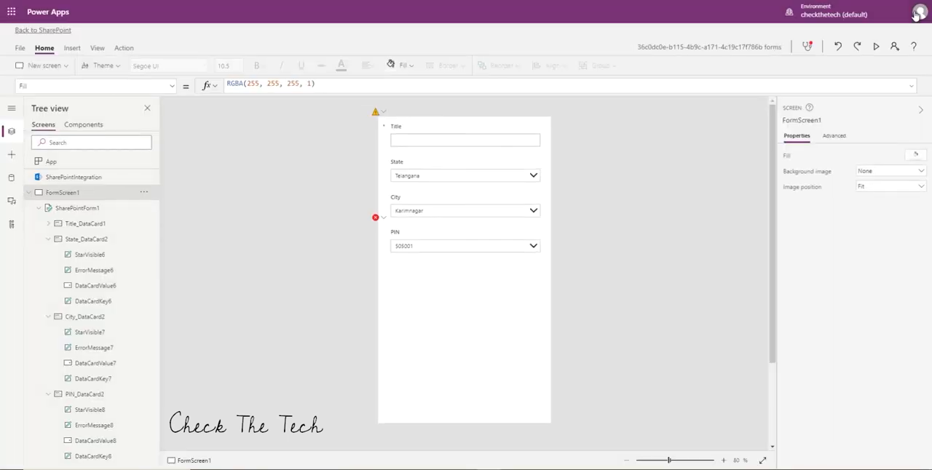
Check the City dropdown's choices for repeated city names.
{"action": "left_click", "coordinate": [435, 216]}
{"action": "left_click", "coordinate": [534, 212]}
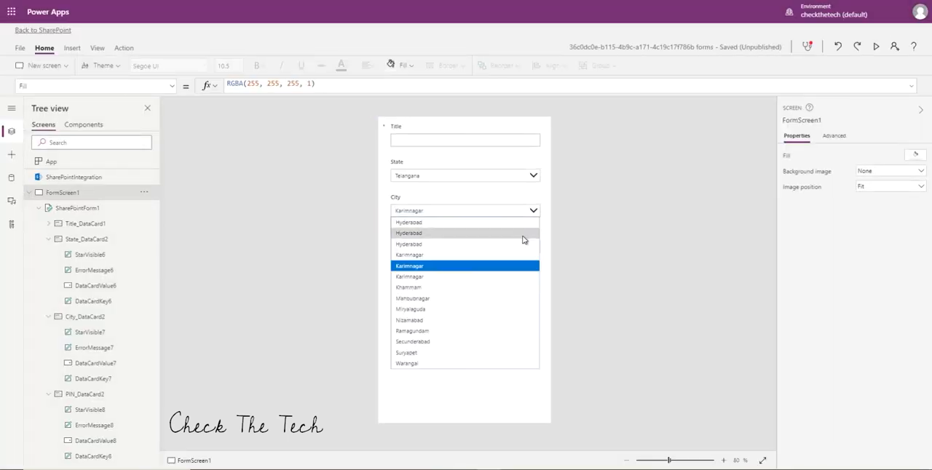
{"action": "left_click", "coordinate": [642, 212]}
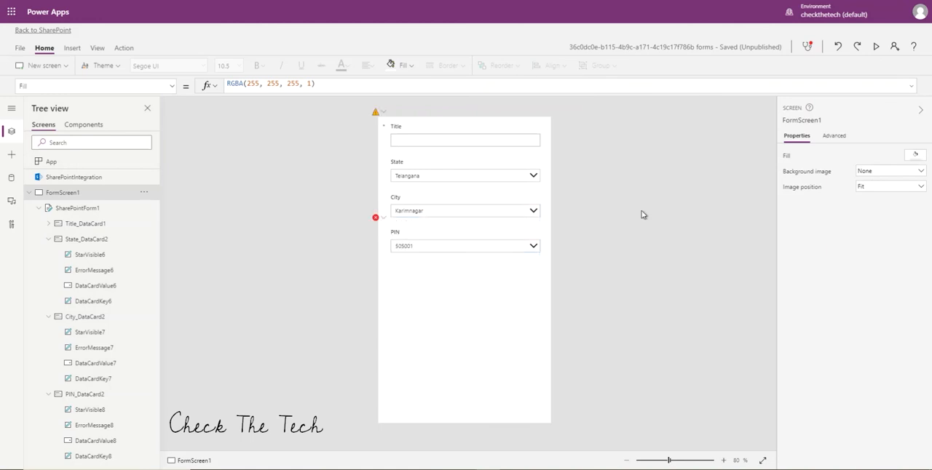
Strip the Sort function and its City, Ascending arguments from the City dropdown's Items formula, keeping only the Filter on States And Cities.
{"action": "left_click", "coordinate": [443, 215]}
{"action": "left_click", "coordinate": [442, 213]}
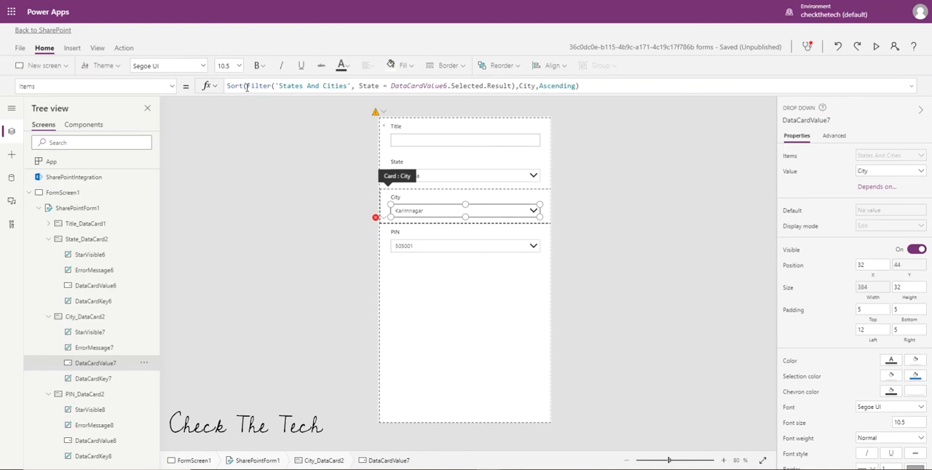
{"action": "left_click_drag", "start_coordinate": [246, 86], "coordinate": [202, 86]}
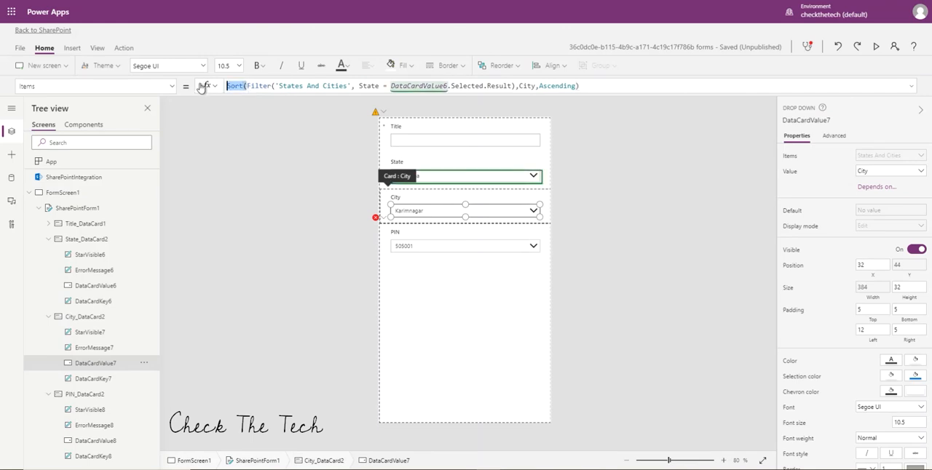
{"action": "key", "text": "BackSpace"}
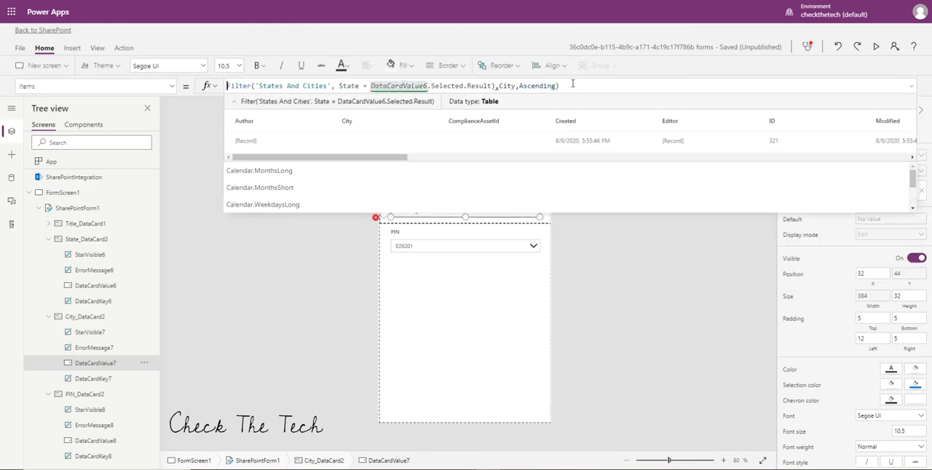
{"action": "left_click", "coordinate": [573, 86]}
{"action": "key", "text": "BackSpace"}
{"action": "key", "text": "BackSpace"}
{"action": "key", "text": "BackSpace"}
{"action": "key", "text": "BackSpace"}
{"action": "key", "text": "BackSpace"}
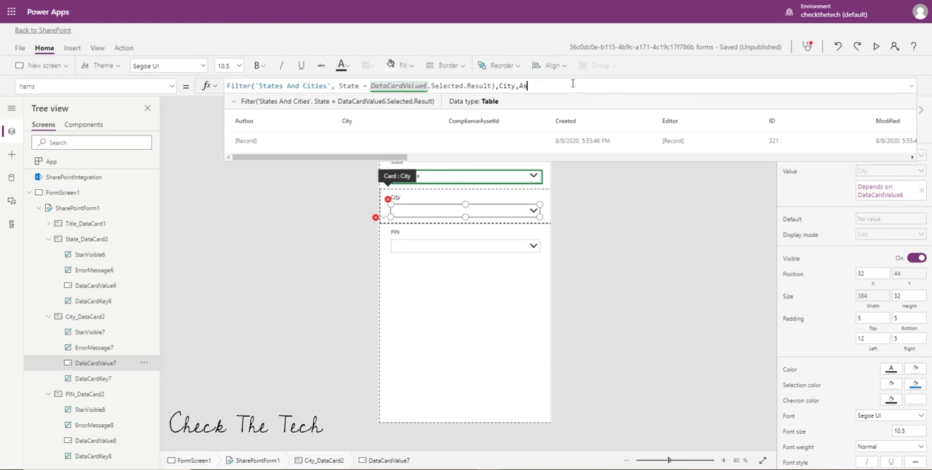
{"action": "key", "text": "BackSpace"}
Wrap the City dropdown's Filter formula in Distinct, using City as the expression.
{"action": "left_click", "coordinate": [228, 87]}
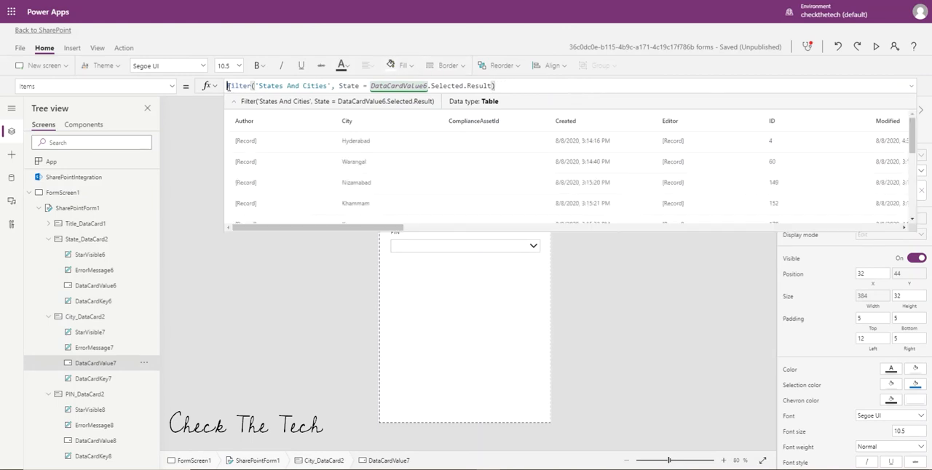
{"action": "type", "text": "Dis"}
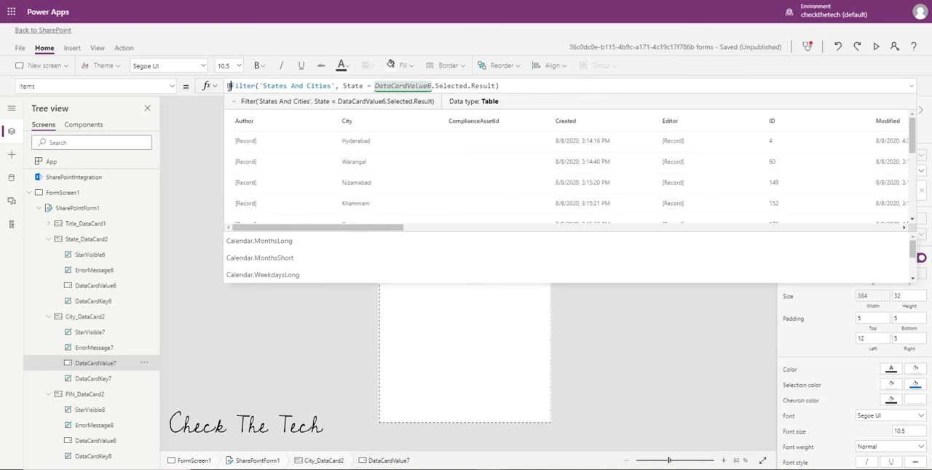
{"action": "key", "text": "BackSpace"}
{"action": "key", "text": "BackSpace"}
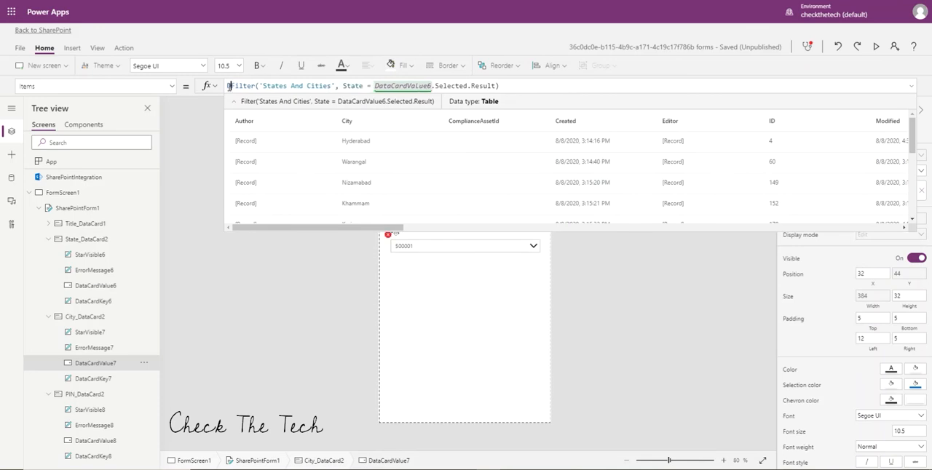
{"action": "type", "text": "is"}
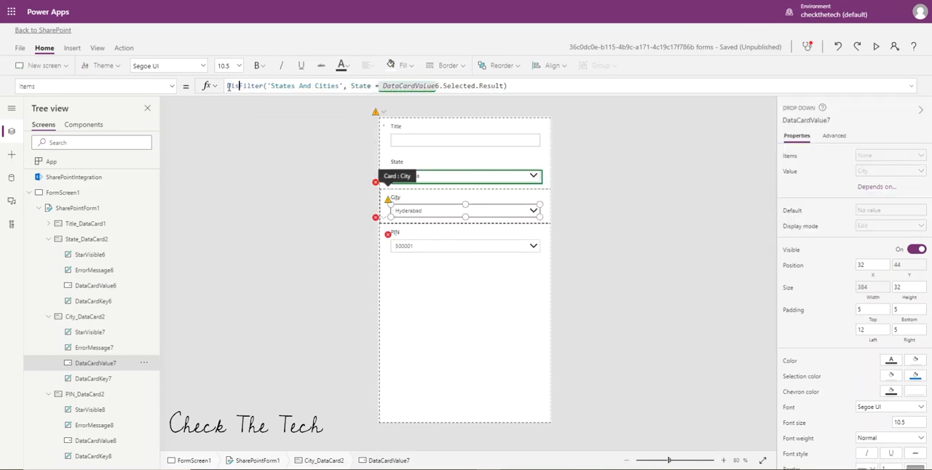
{"action": "left_click", "coordinate": [239, 102]}
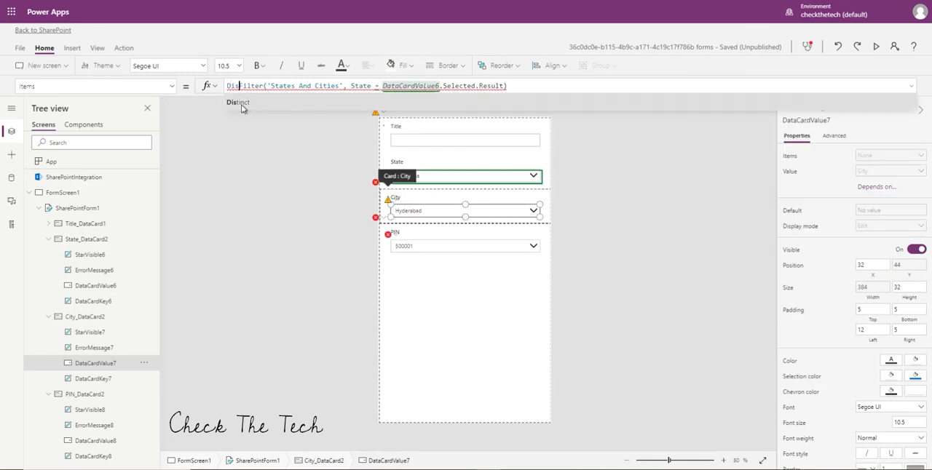
{"action": "left_click", "coordinate": [562, 85]}
{"action": "type", "text": ","}
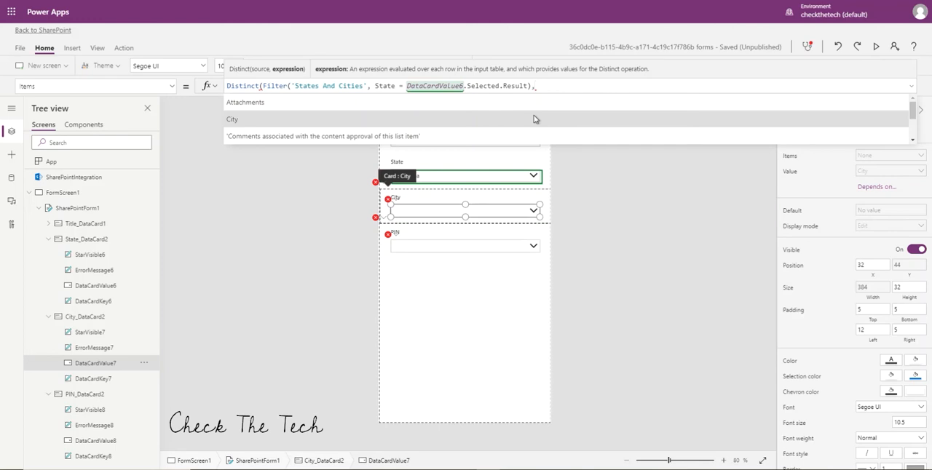
{"action": "left_click", "coordinate": [534, 119]}
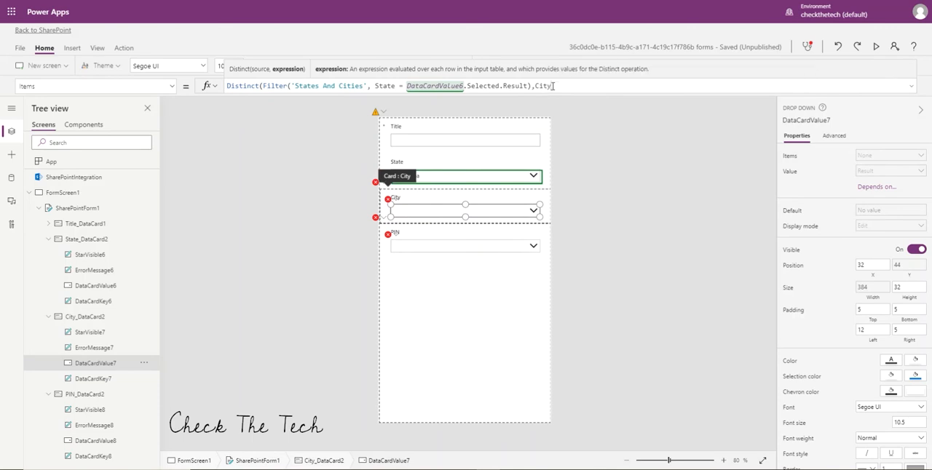
{"action": "type", "text": ")"}
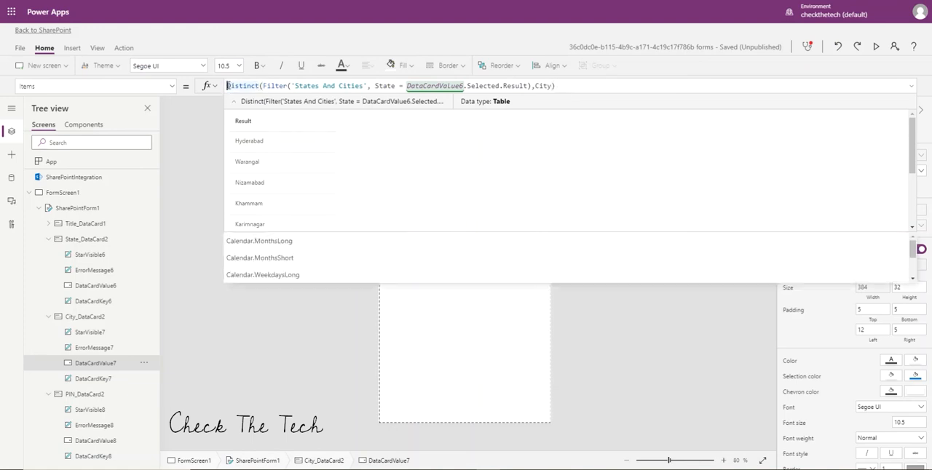
Wrap the City dropdown's Distinct formula in Sort, ordering by Result with Ascending.
{"action": "type", "text": "Sort"}
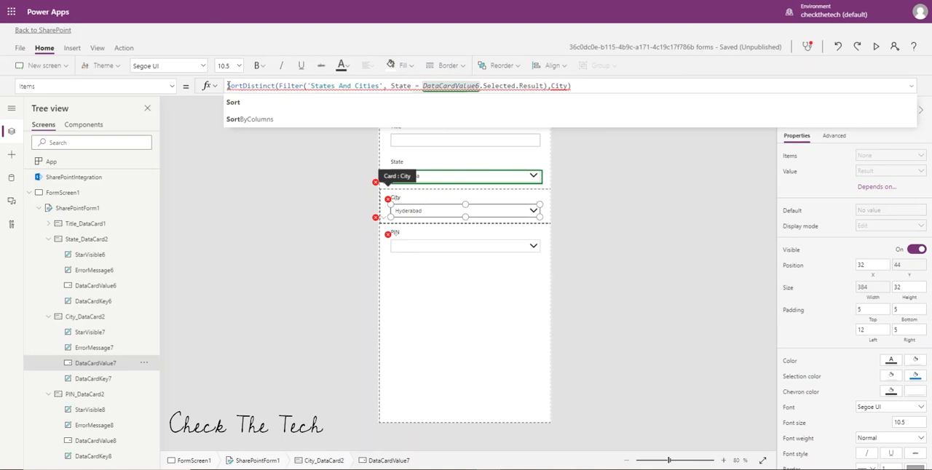
{"action": "type", "text": "("}
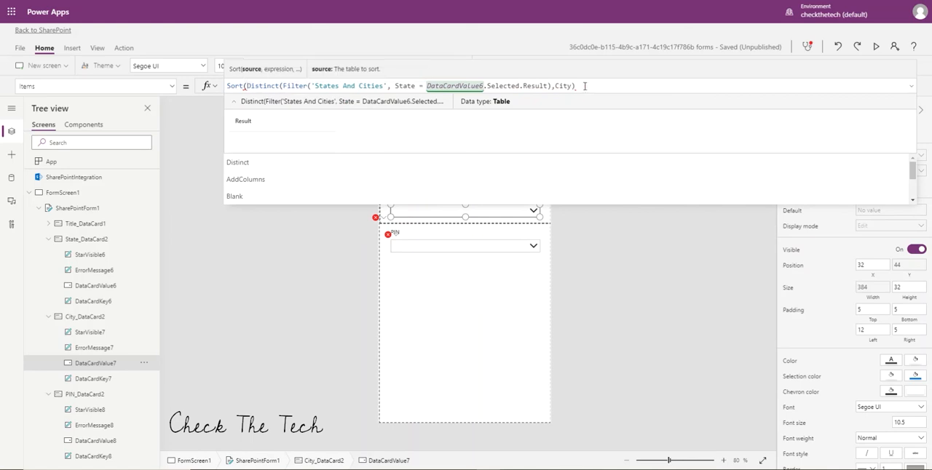
{"action": "type", "text": ","}
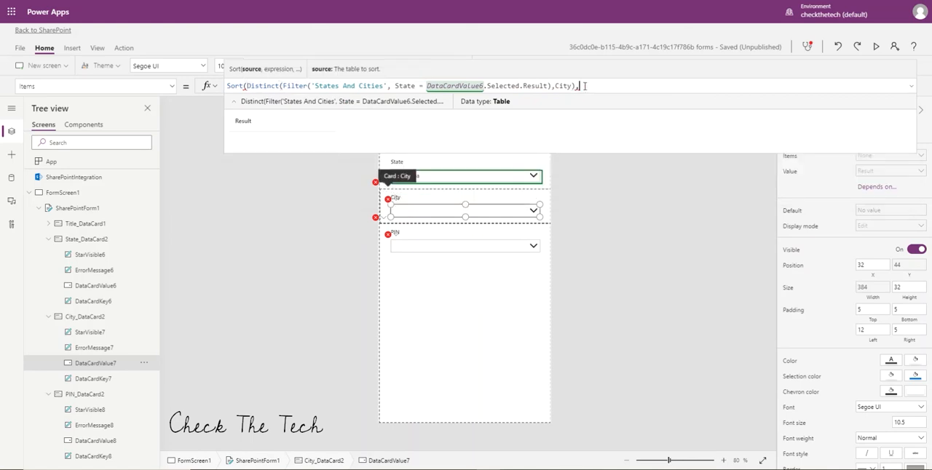
{"action": "left_click", "coordinate": [571, 102]}
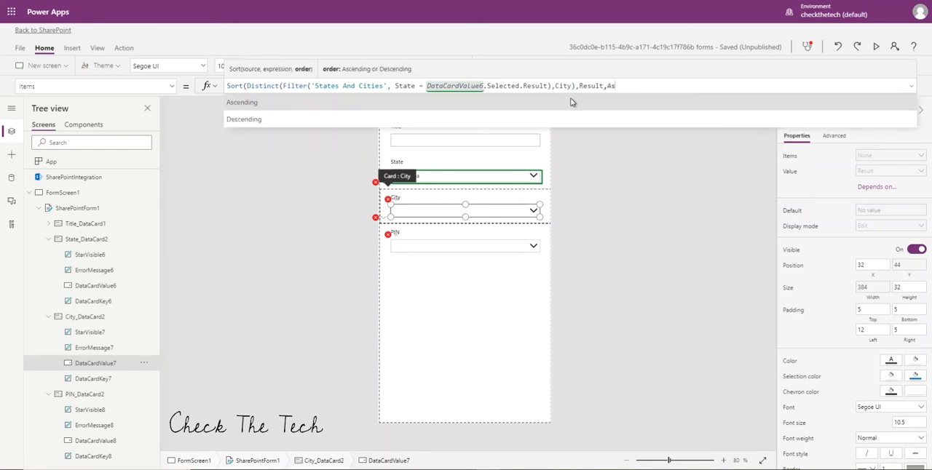
{"action": "left_click", "coordinate": [570, 102]}
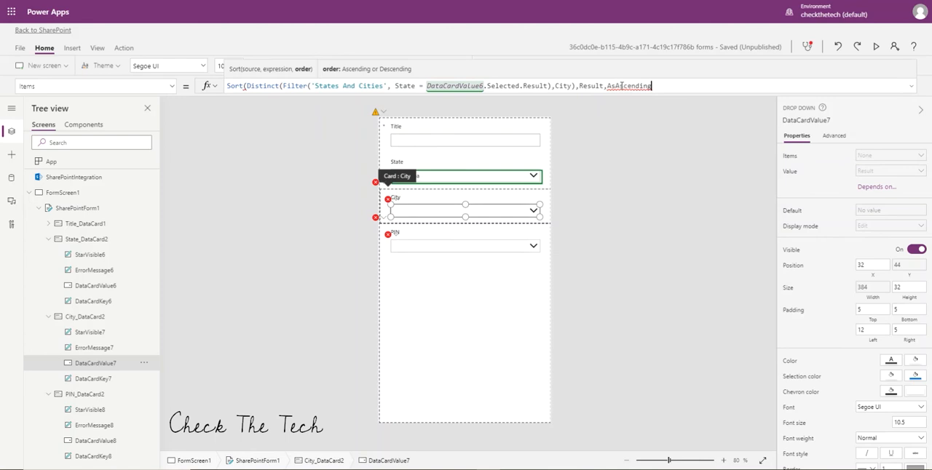
{"action": "left_click", "coordinate": [614, 86]}
{"action": "key", "text": "BackSpace"}
{"action": "key", "text": "BackSpace"}
{"action": "left_click", "coordinate": [646, 86]}
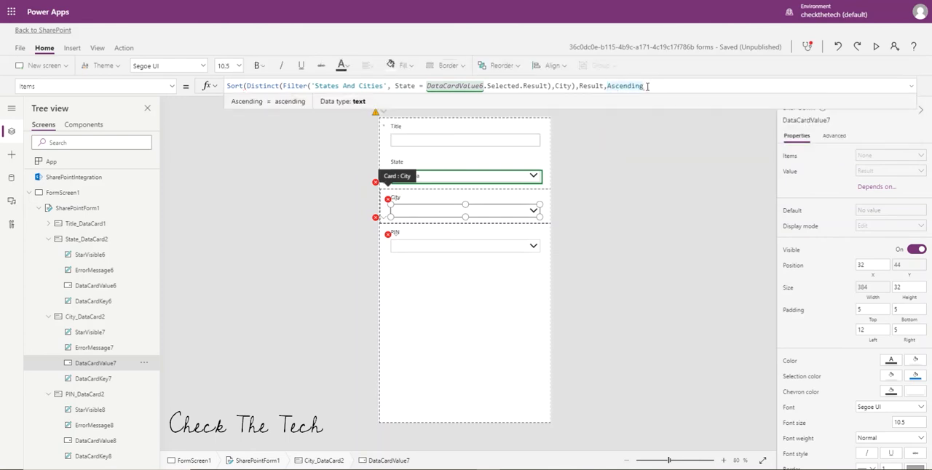
{"action": "type", "text": ")"}
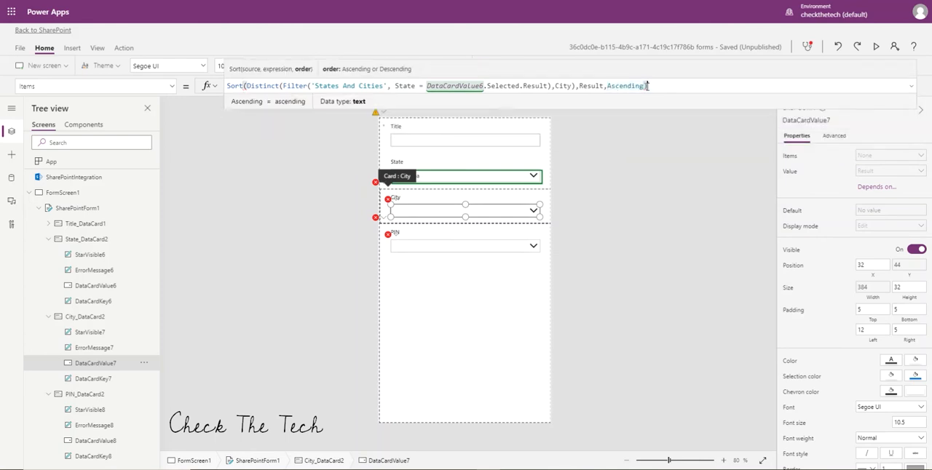
Preview the form, review the City choices, set City to Karimnagar and check the PIN dropdown.
{"action": "left_click", "coordinate": [876, 47]}
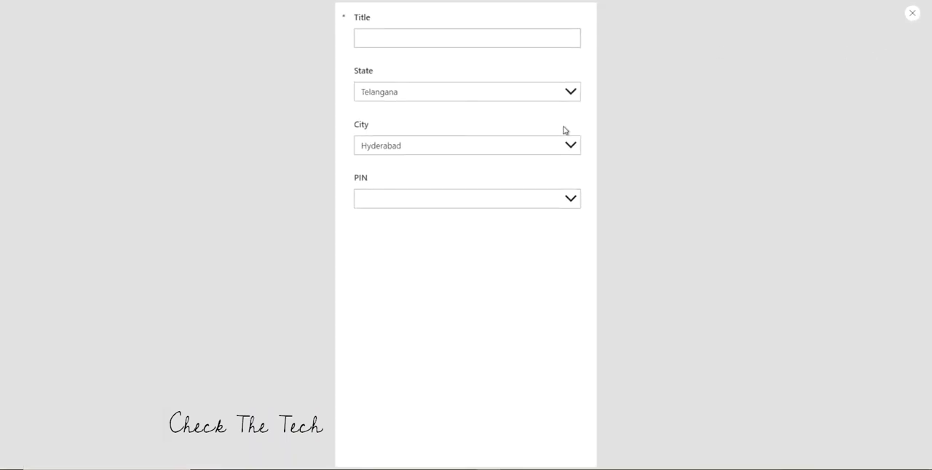
{"action": "left_click", "coordinate": [569, 149]}
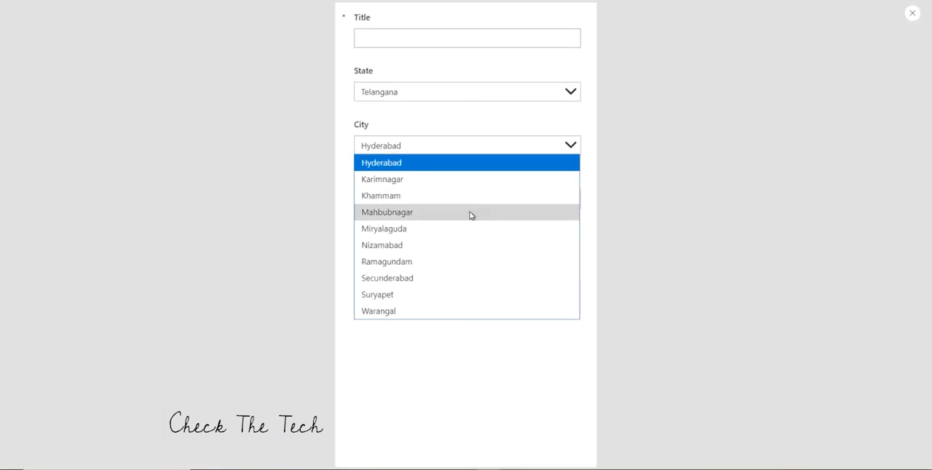
{"action": "left_click", "coordinate": [420, 181]}
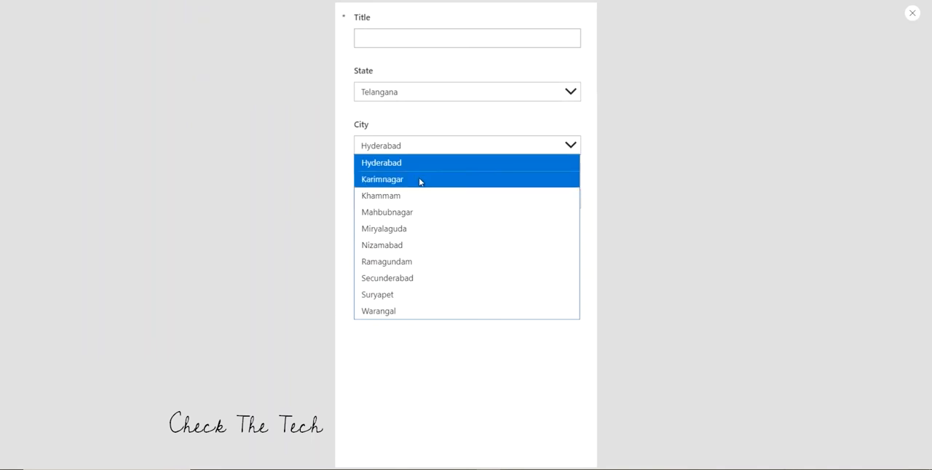
{"action": "left_click", "coordinate": [420, 181]}
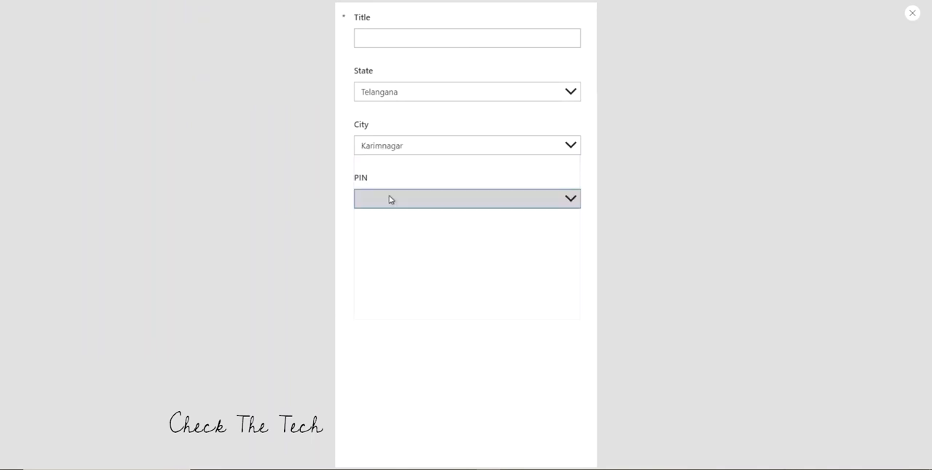
{"action": "left_click", "coordinate": [912, 15]}
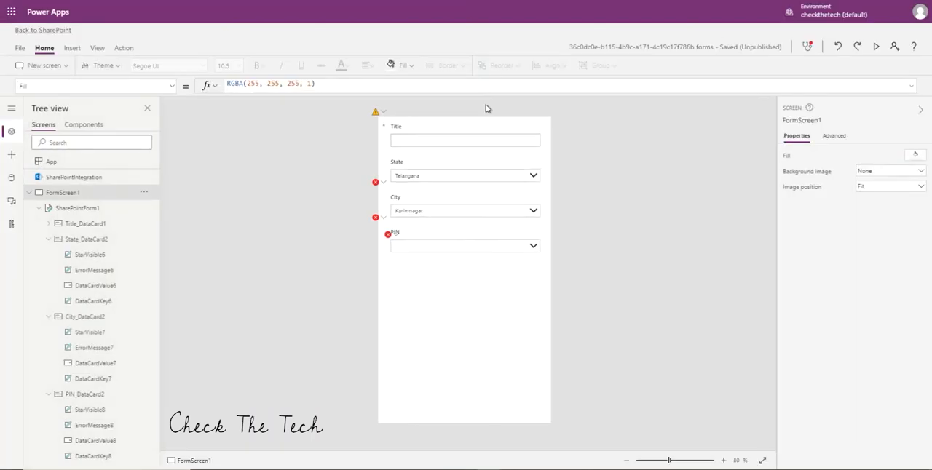
Correct the City card's Update formula to DataCardValue7.Selected.Result.
{"action": "left_click", "coordinate": [415, 213]}
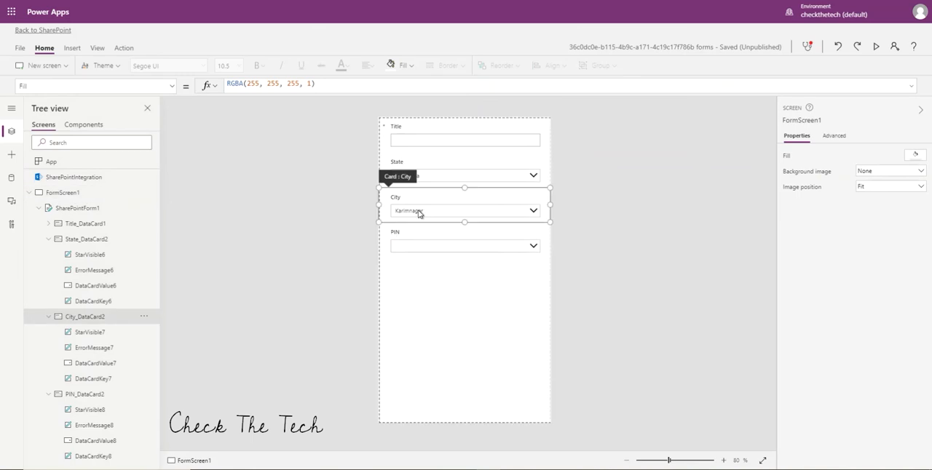
{"action": "left_click", "coordinate": [419, 210]}
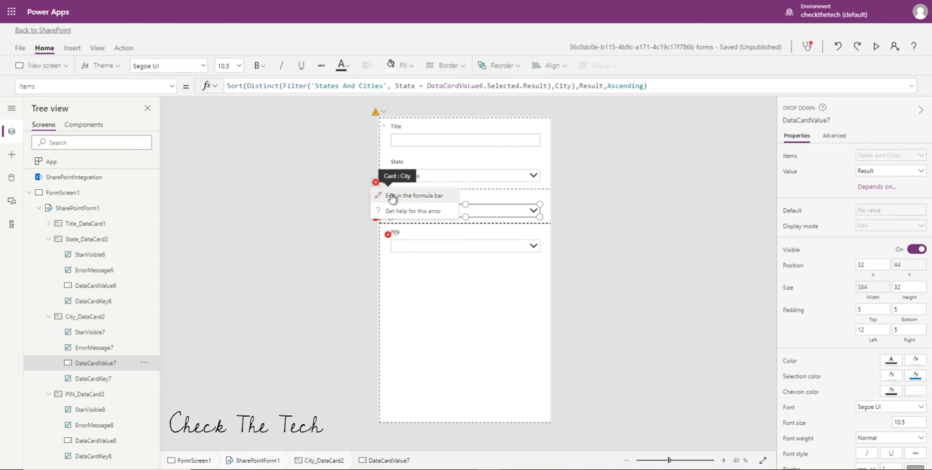
{"action": "left_click", "coordinate": [379, 188]}
{"action": "left_click", "coordinate": [352, 86]}
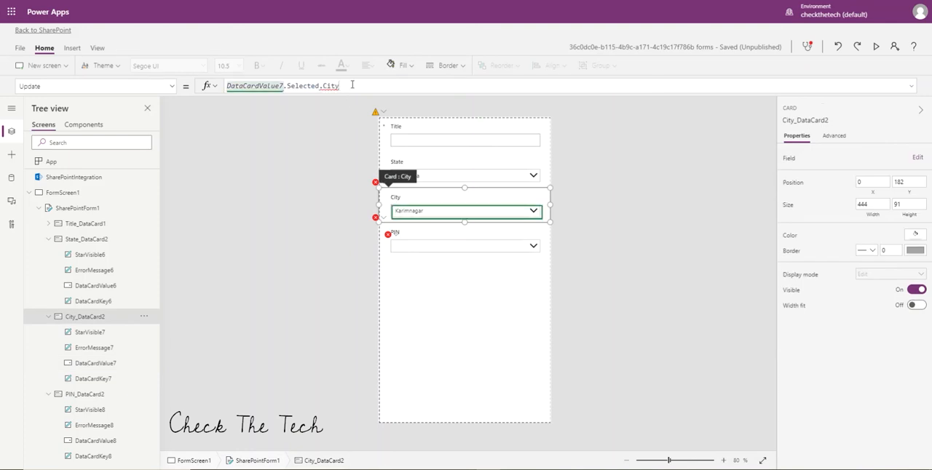
{"action": "key", "text": "BackSpace"}
{"action": "key", "text": "BackSpace"}
{"action": "key", "text": "BackSpace"}
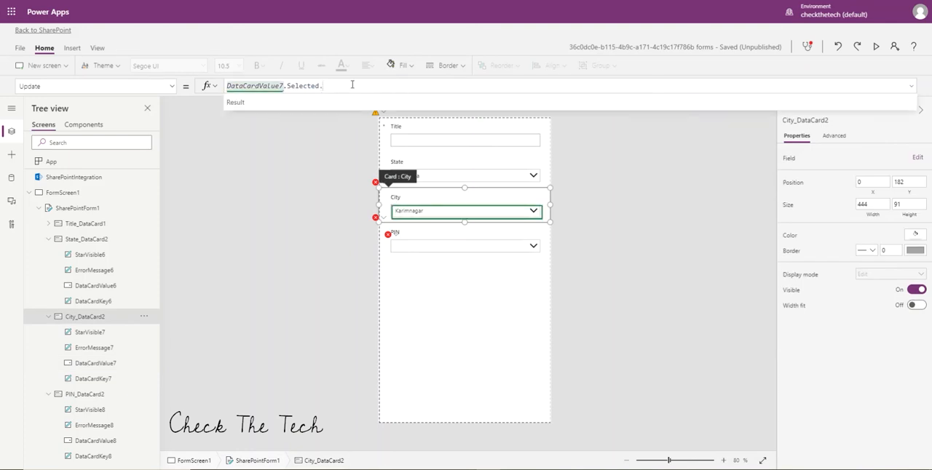
{"action": "left_click", "coordinate": [350, 102]}
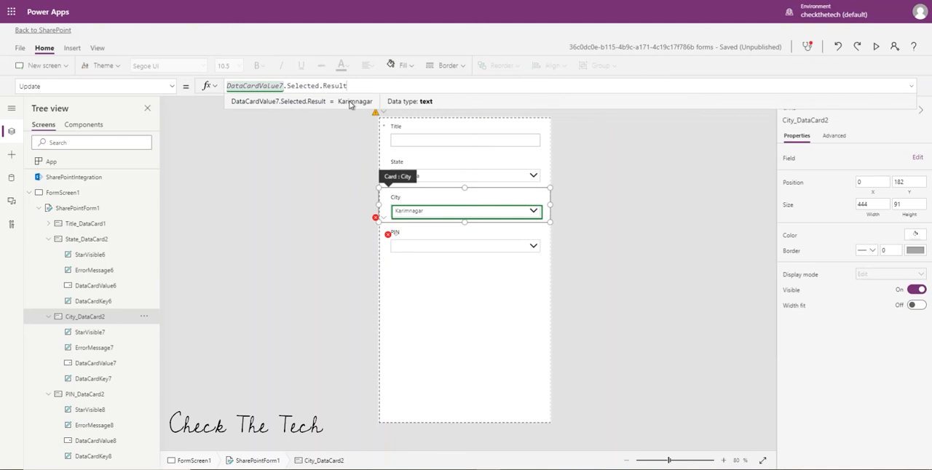
{"action": "left_click", "coordinate": [318, 177]}
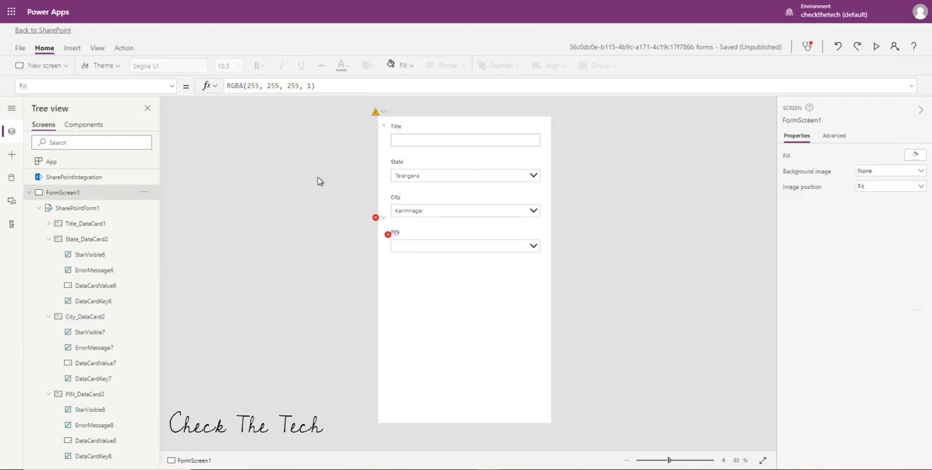
Change the PIN dropdown's Items filter so City is compared with DataCardValue7.Selected.Result.
{"action": "left_click", "coordinate": [415, 250]}
{"action": "left_click", "coordinate": [415, 249]}
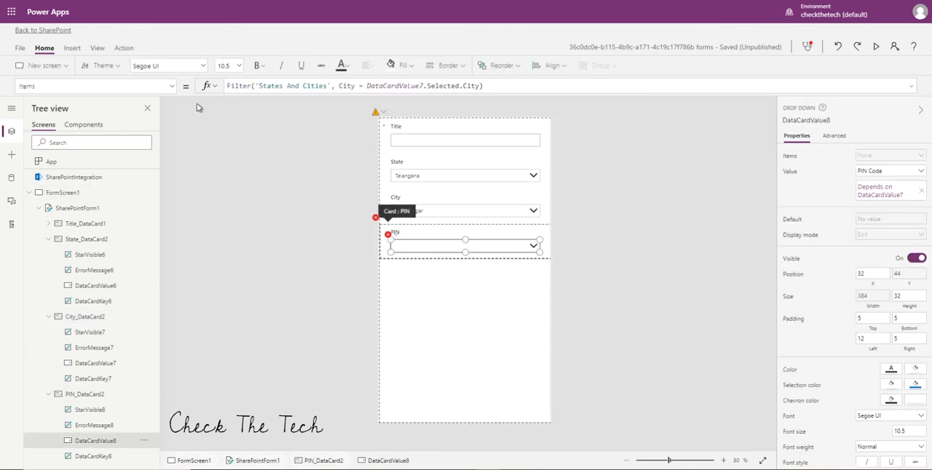
{"action": "left_click", "coordinate": [480, 85]}
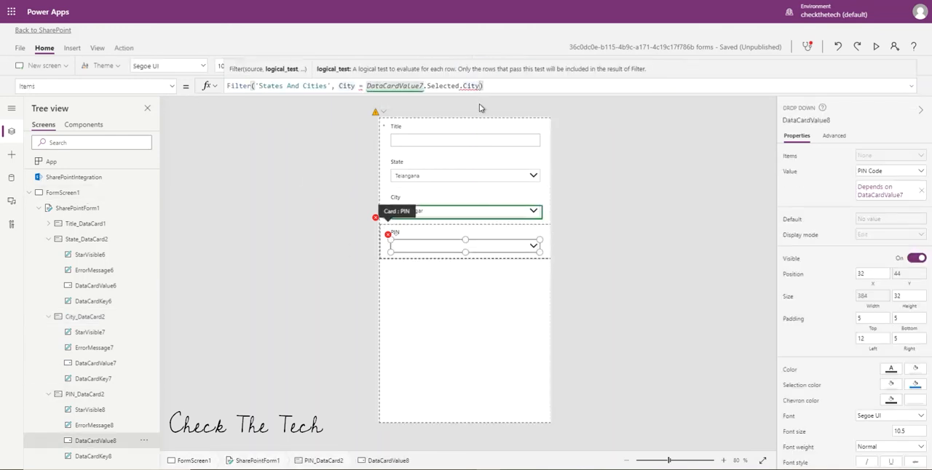
{"action": "key", "text": "BackSpace"}
{"action": "key", "text": "BackSpace"}
{"action": "key", "text": "BackSpace"}
{"action": "key", "text": "BackSpace"}
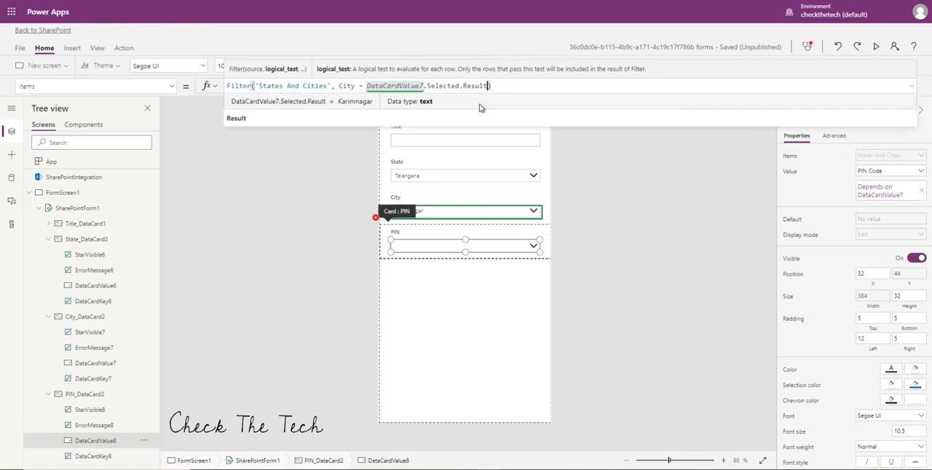
Preview the form, select Telangana as the State and Hyderabad as the City, and check the PIN choices.
{"action": "left_click", "coordinate": [640, 191]}
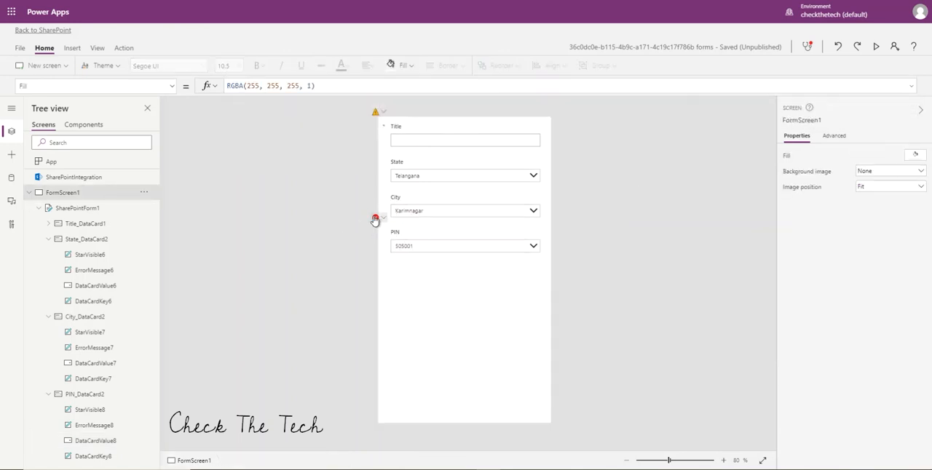
{"action": "left_click", "coordinate": [876, 46]}
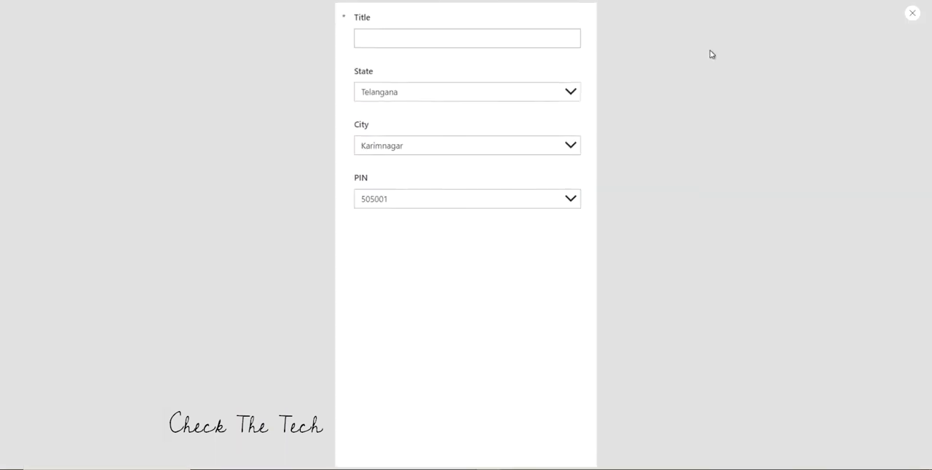
{"action": "left_click", "coordinate": [449, 86]}
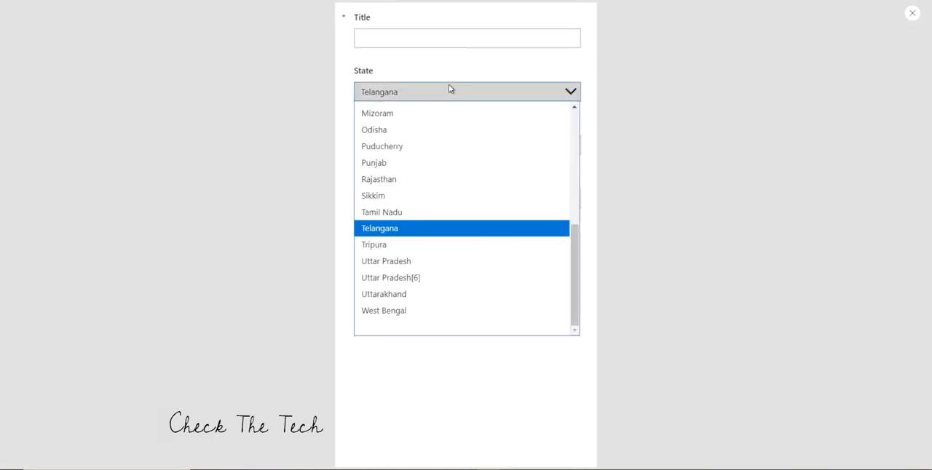
{"action": "left_click", "coordinate": [424, 229]}
{"action": "left_click", "coordinate": [446, 149]}
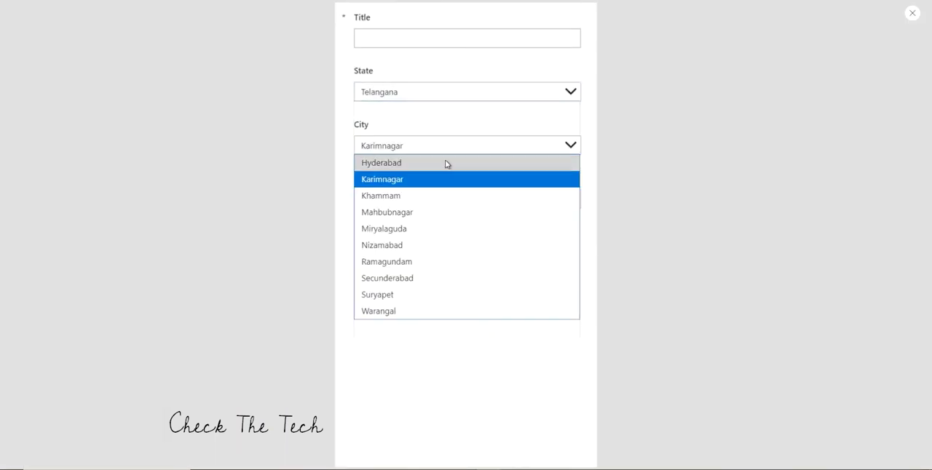
{"action": "left_click", "coordinate": [447, 163]}
{"action": "left_click", "coordinate": [420, 197]}
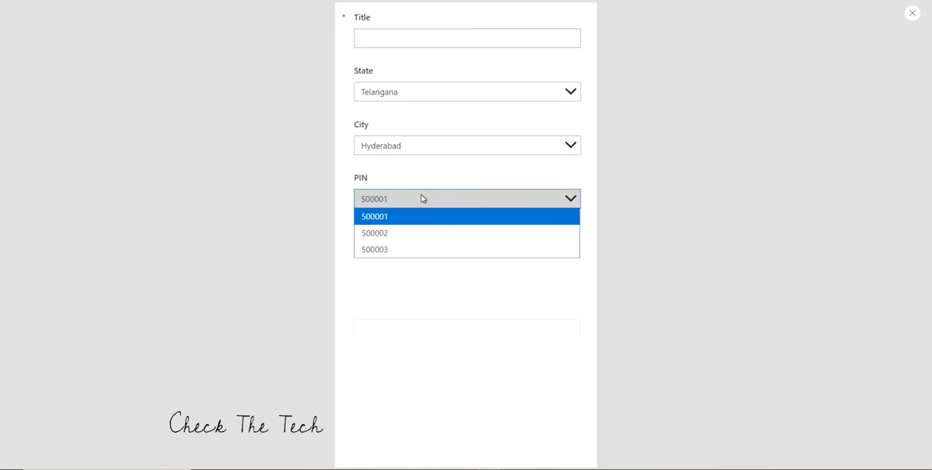
Switch the previewed City to Karimnagar, review the PIN, City and State choices, and close the preview.
{"action": "left_click", "coordinate": [478, 152]}
{"action": "left_click", "coordinate": [467, 184]}
{"action": "left_click", "coordinate": [464, 197]}
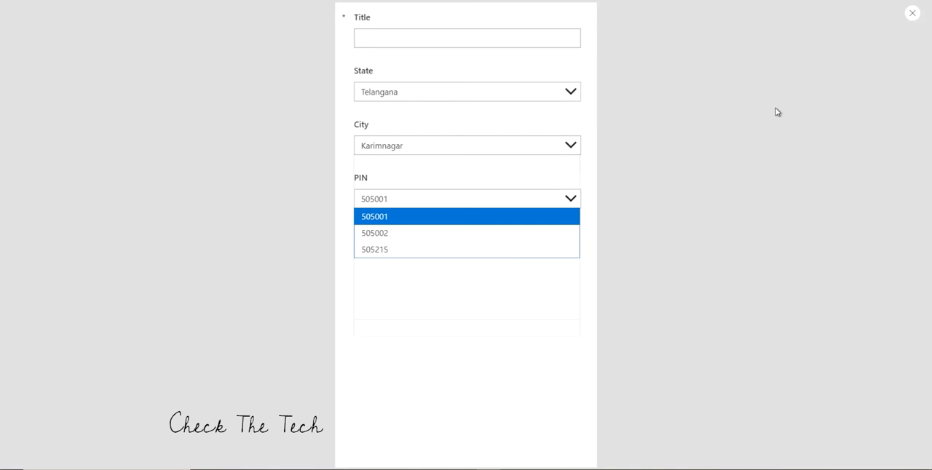
{"action": "left_click", "coordinate": [572, 147]}
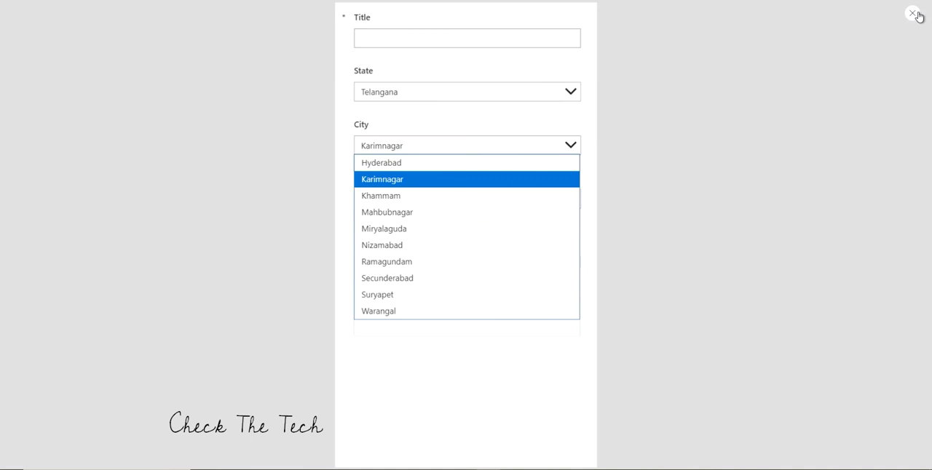
{"action": "left_click", "coordinate": [573, 99]}
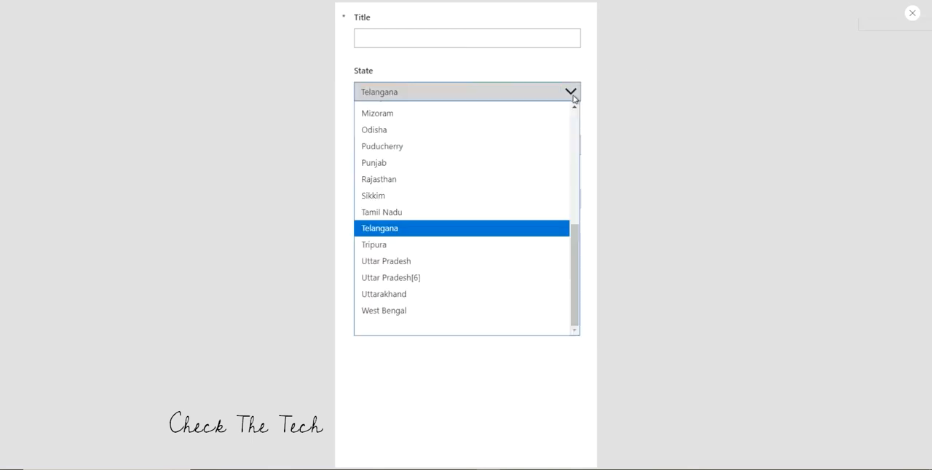
{"action": "left_click", "coordinate": [915, 14]}
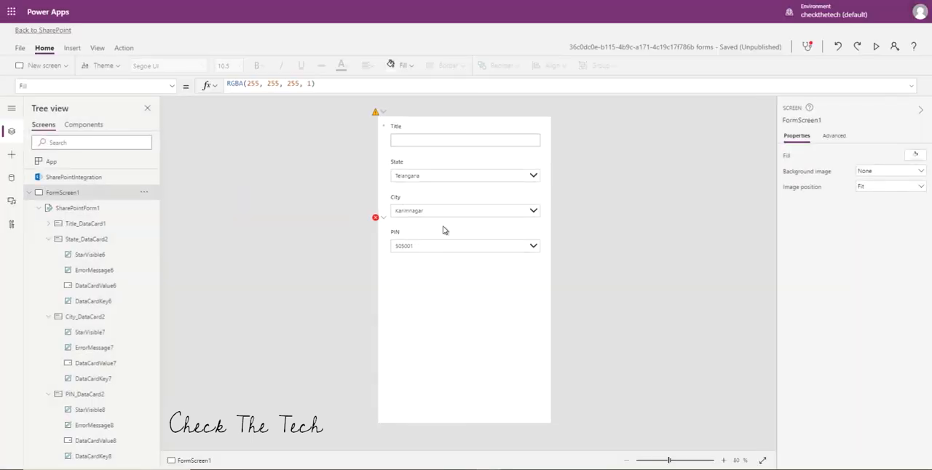
Correct the PIN card's Update formula to DataCardValue8.Selected.'PIN Code'.
{"action": "left_click", "coordinate": [375, 218]}
{"action": "left_click", "coordinate": [388, 231]}
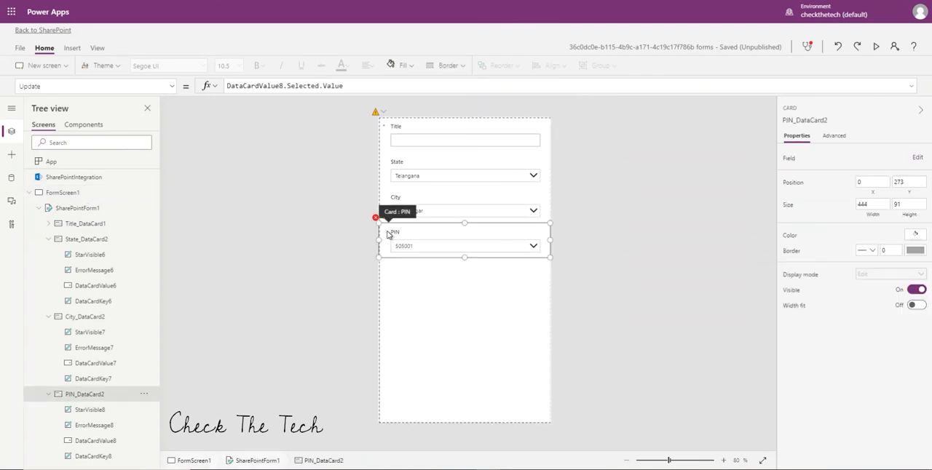
{"action": "left_click", "coordinate": [346, 86]}
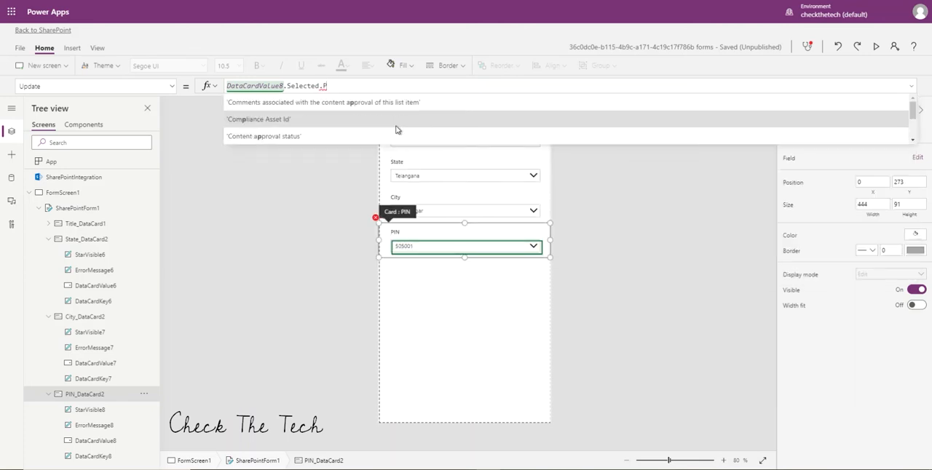
{"action": "type", "text": "I"}
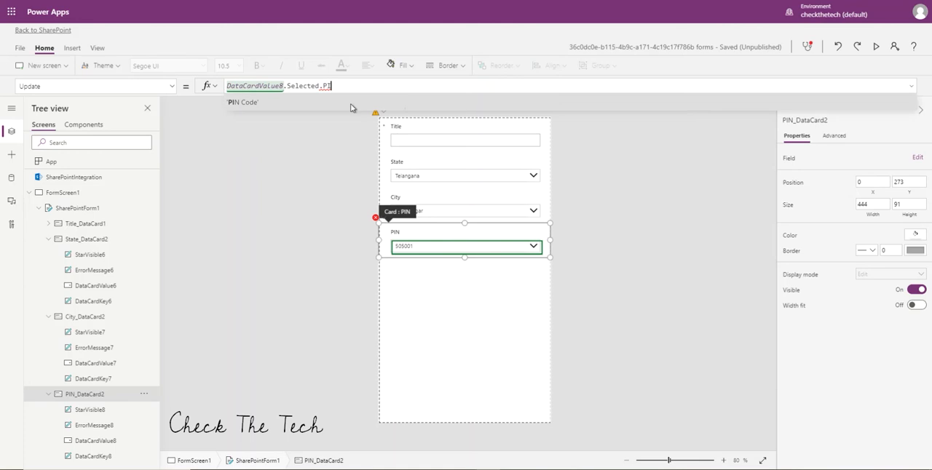
{"action": "left_click", "coordinate": [351, 107]}
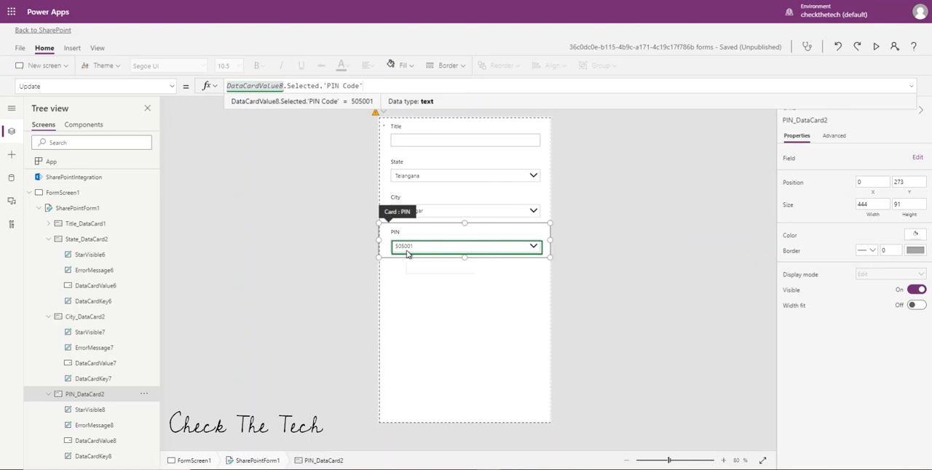
{"action": "left_click", "coordinate": [690, 224]}
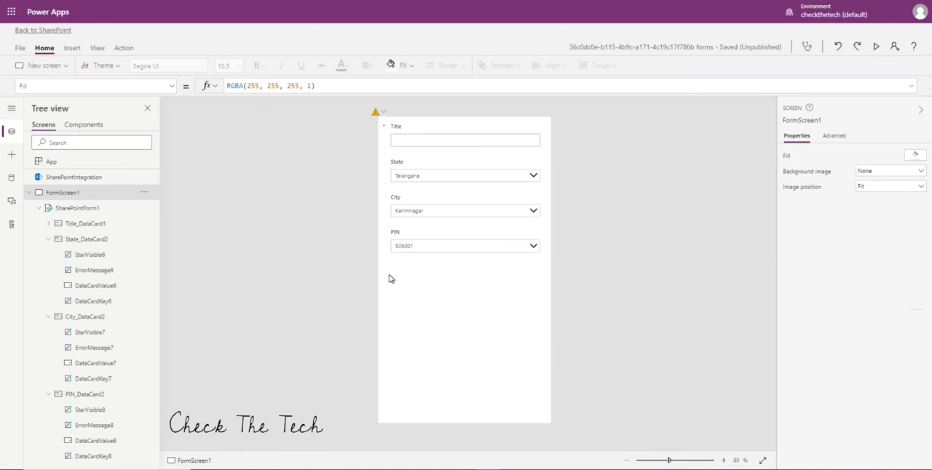
Return to the SharePoint list, saving and publishing the form changes.
{"action": "left_click", "coordinate": [33, 31]}
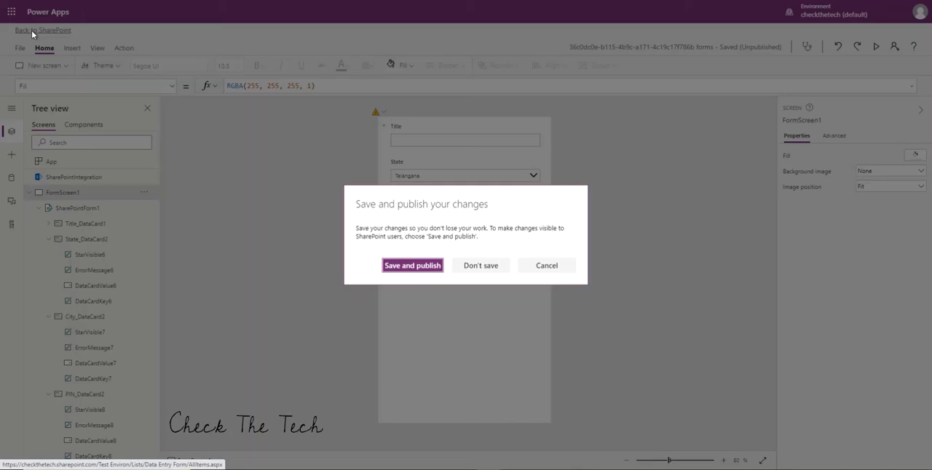
{"action": "left_click", "coordinate": [399, 268]}
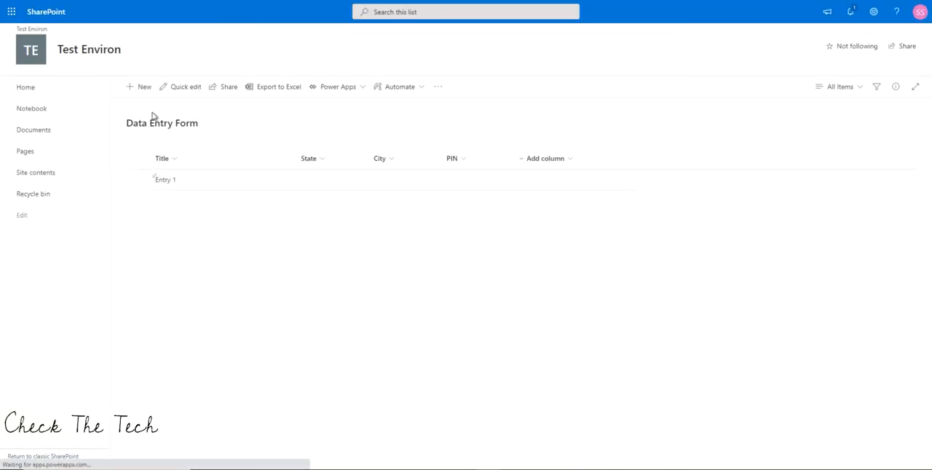
{"action": "left_click", "coordinate": [141, 89]}
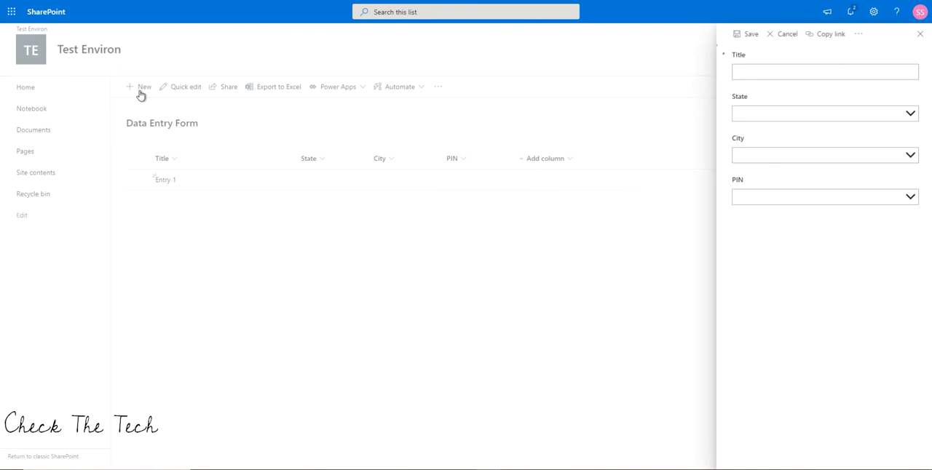
{"action": "left_click", "coordinate": [788, 74]}
{"action": "left_click", "coordinate": [808, 109]}
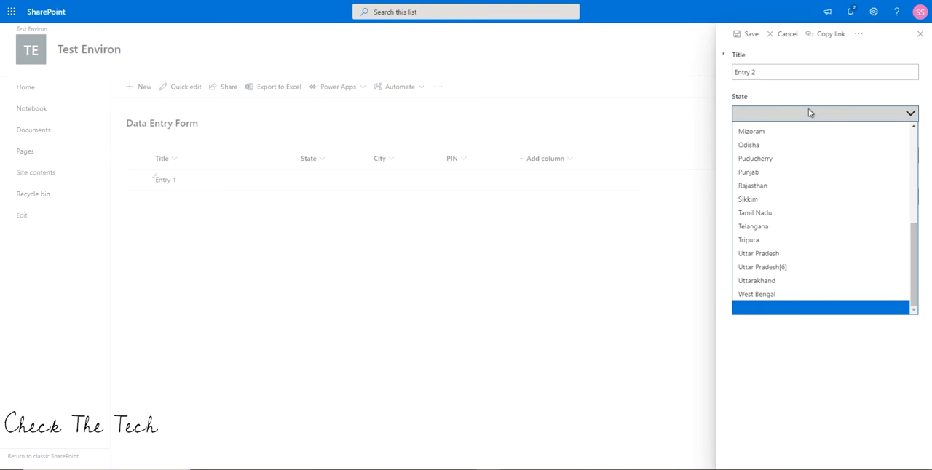
{"action": "left_click", "coordinate": [797, 226]}
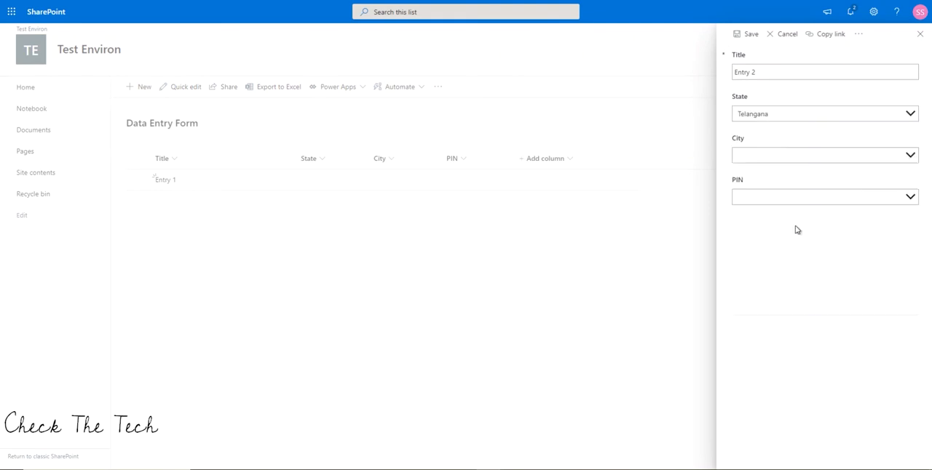
{"action": "left_click", "coordinate": [796, 162]}
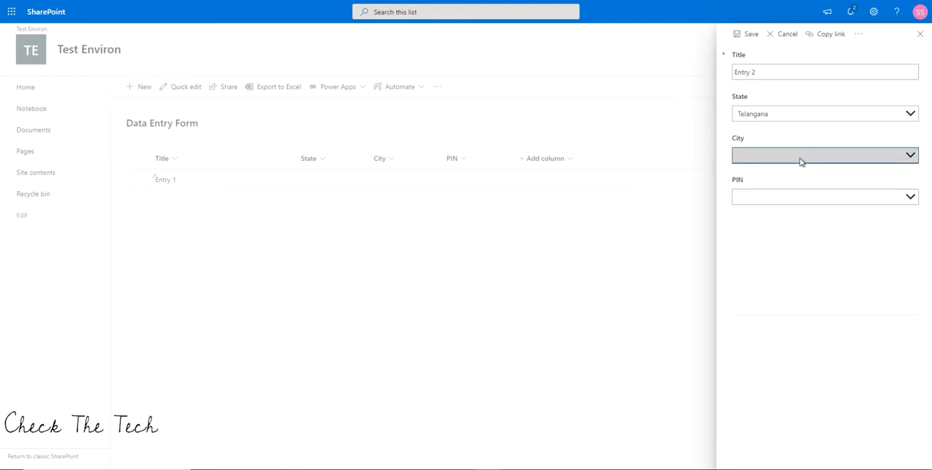
{"action": "left_click", "coordinate": [801, 161]}
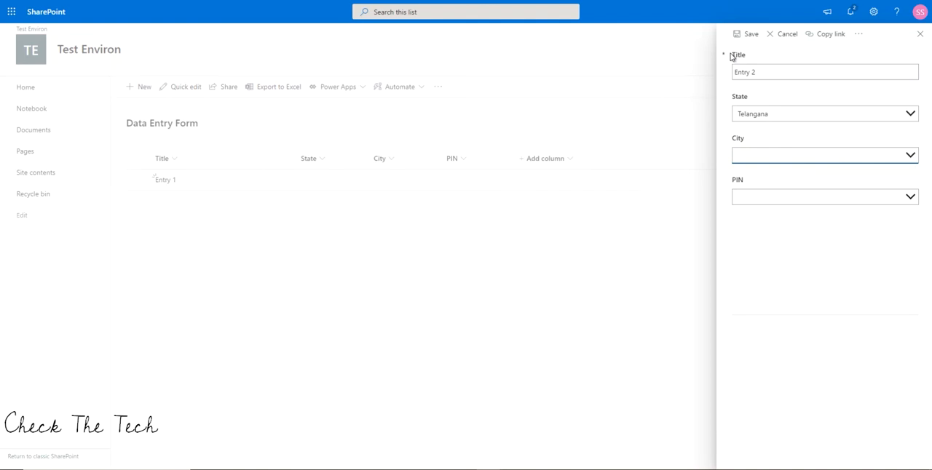
{"action": "left_click", "coordinate": [908, 157]}
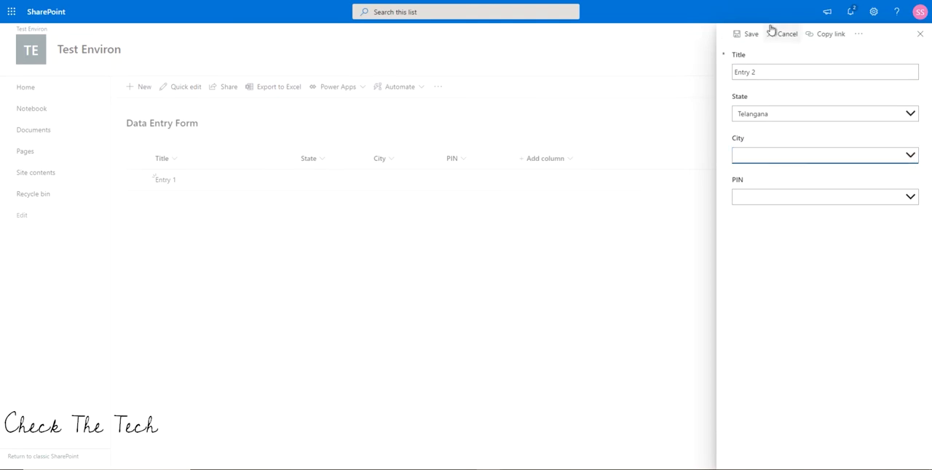
{"action": "left_click", "coordinate": [919, 34]}
{"action": "left_click", "coordinate": [135, 88]}
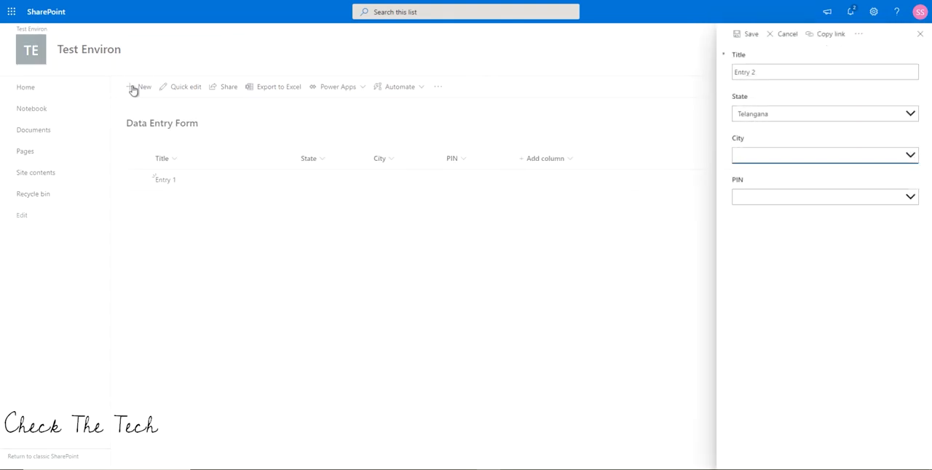
{"action": "left_click", "coordinate": [831, 162]}
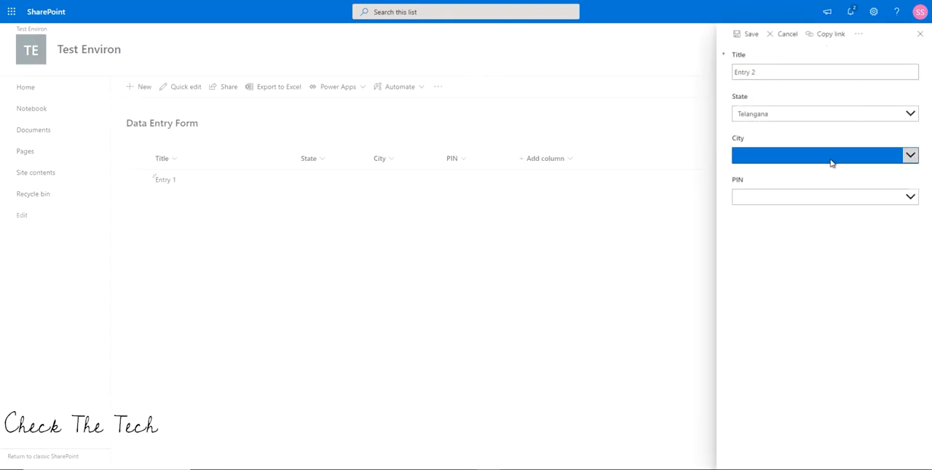
Reload the list and start a new item with State Telangana, City Karimnagar and postal PIN 505215.
{"action": "key", "text": "F5"}
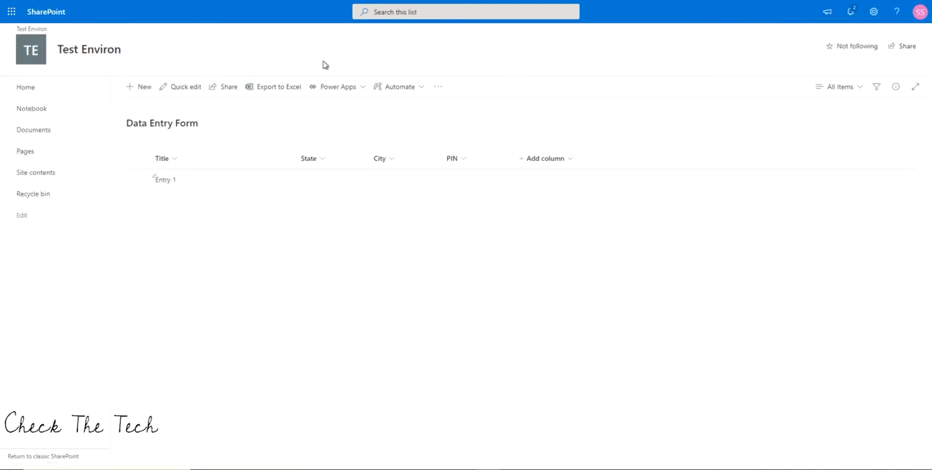
{"action": "left_click", "coordinate": [142, 91]}
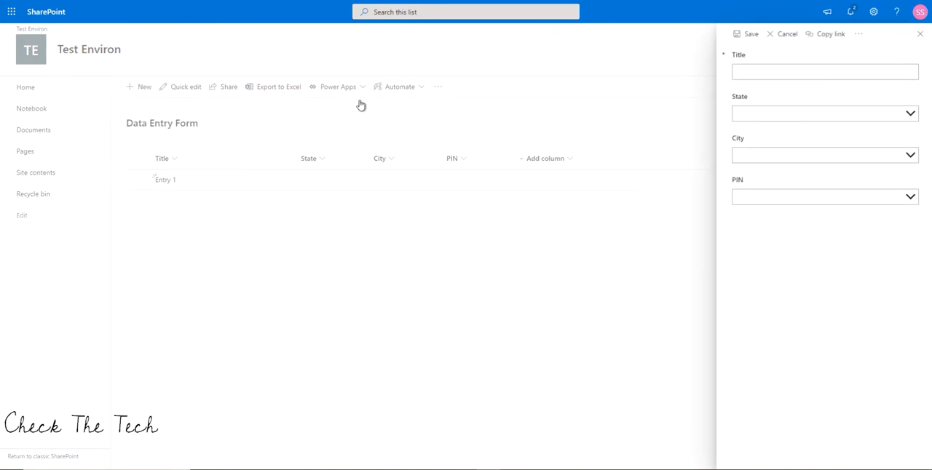
{"action": "left_click", "coordinate": [854, 120]}
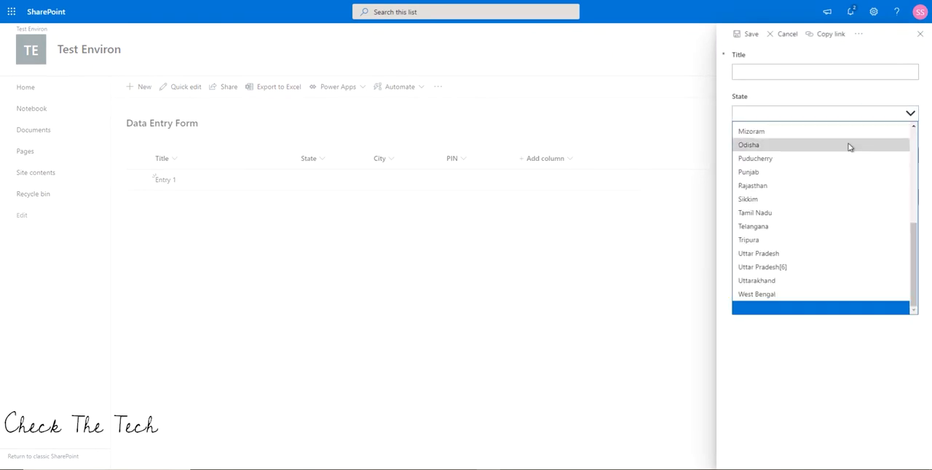
{"action": "left_click", "coordinate": [834, 226]}
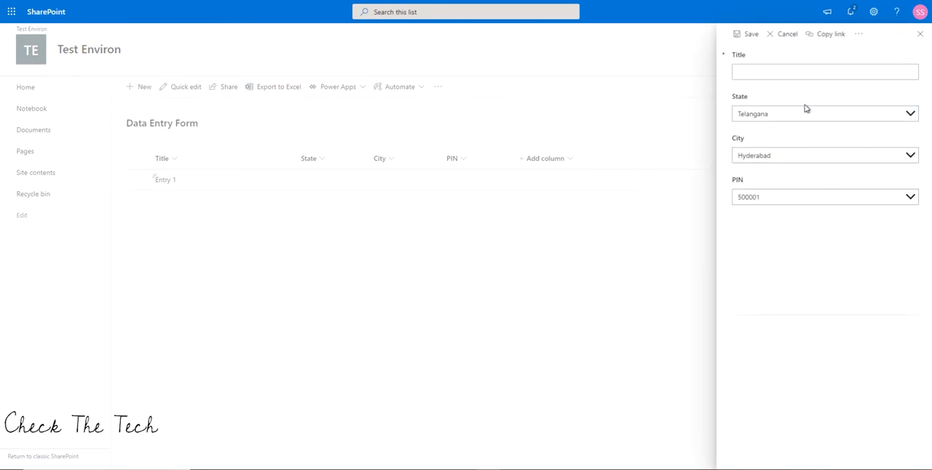
{"action": "left_click", "coordinate": [784, 155]}
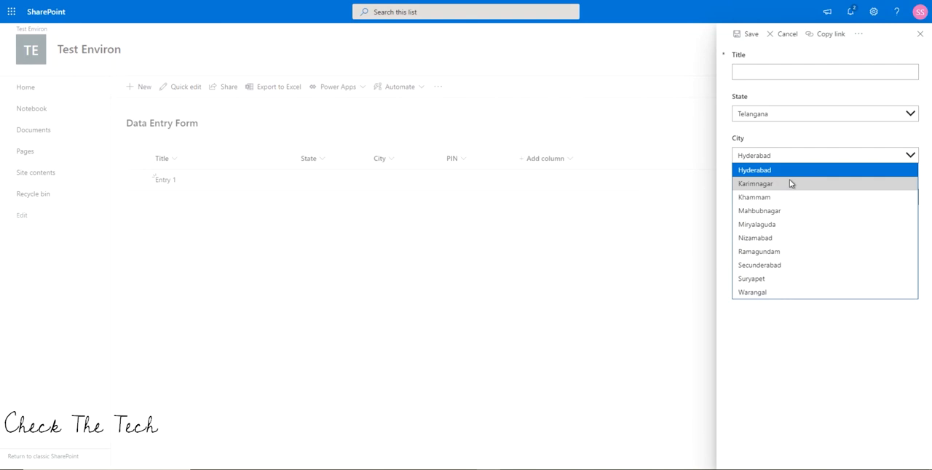
{"action": "left_click", "coordinate": [789, 180]}
{"action": "left_click", "coordinate": [790, 197]}
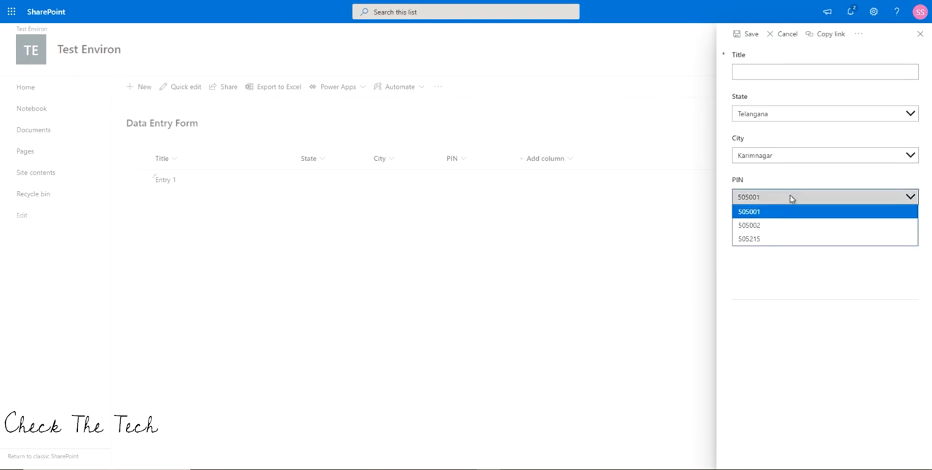
{"action": "left_click", "coordinate": [786, 240]}
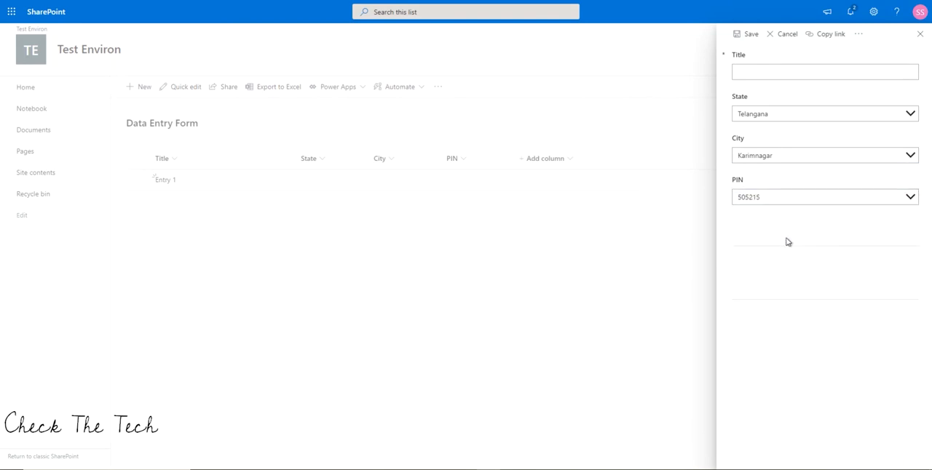
Title the new item Entry 2 and save it to the list.
{"action": "left_click", "coordinate": [795, 72]}
{"action": "key", "text": "ctrl+e"}
{"action": "type", "text": "nry"}
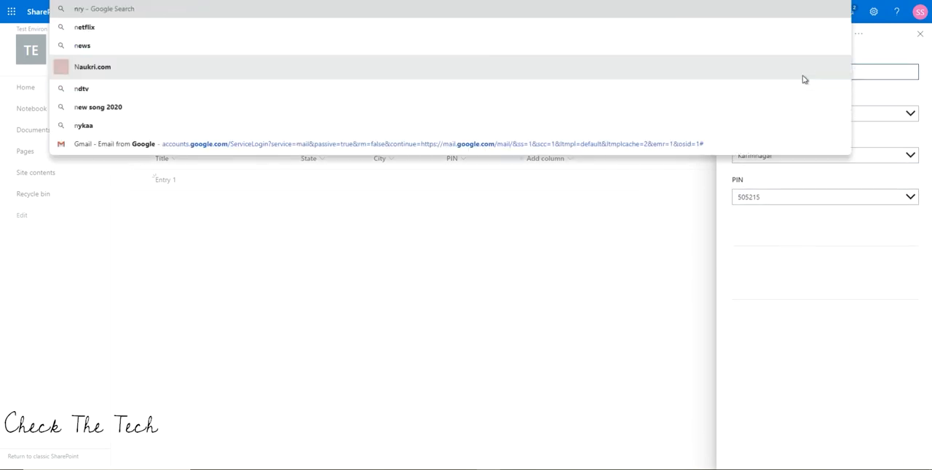
{"action": "key", "text": "Escape"}
{"action": "left_click", "coordinate": [819, 74]}
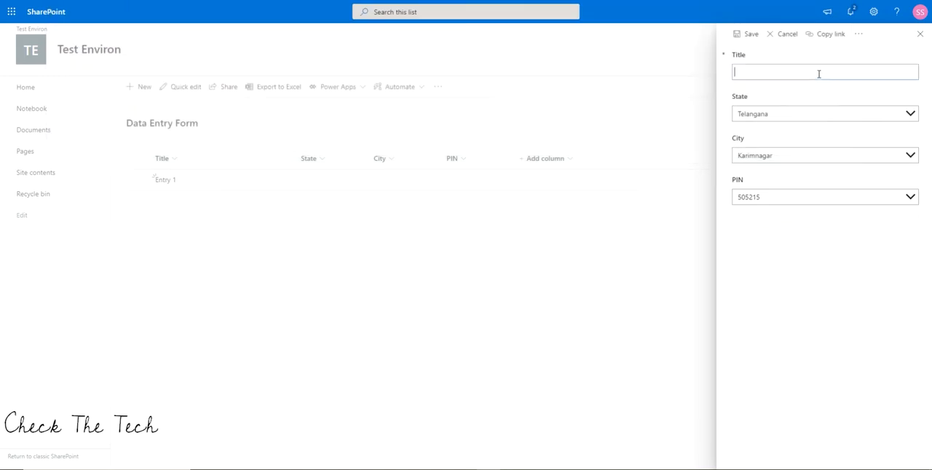
{"action": "type", "text": "Entry 2"}
{"action": "left_click", "coordinate": [750, 37]}
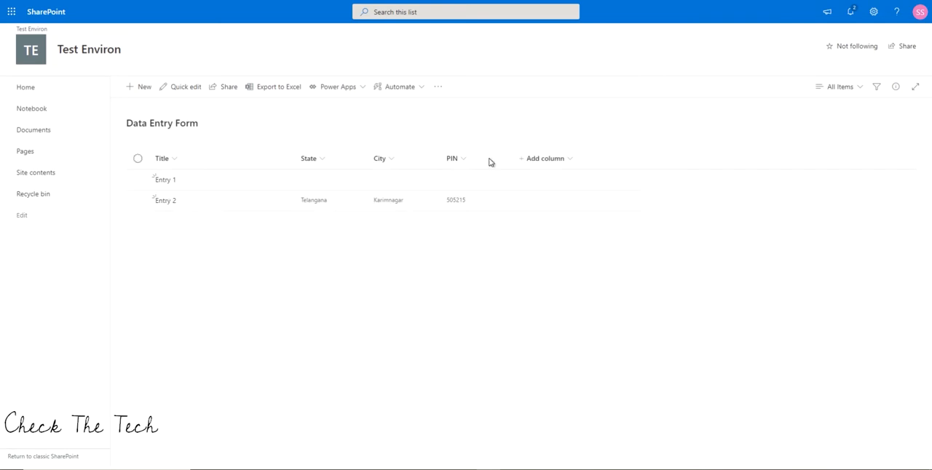